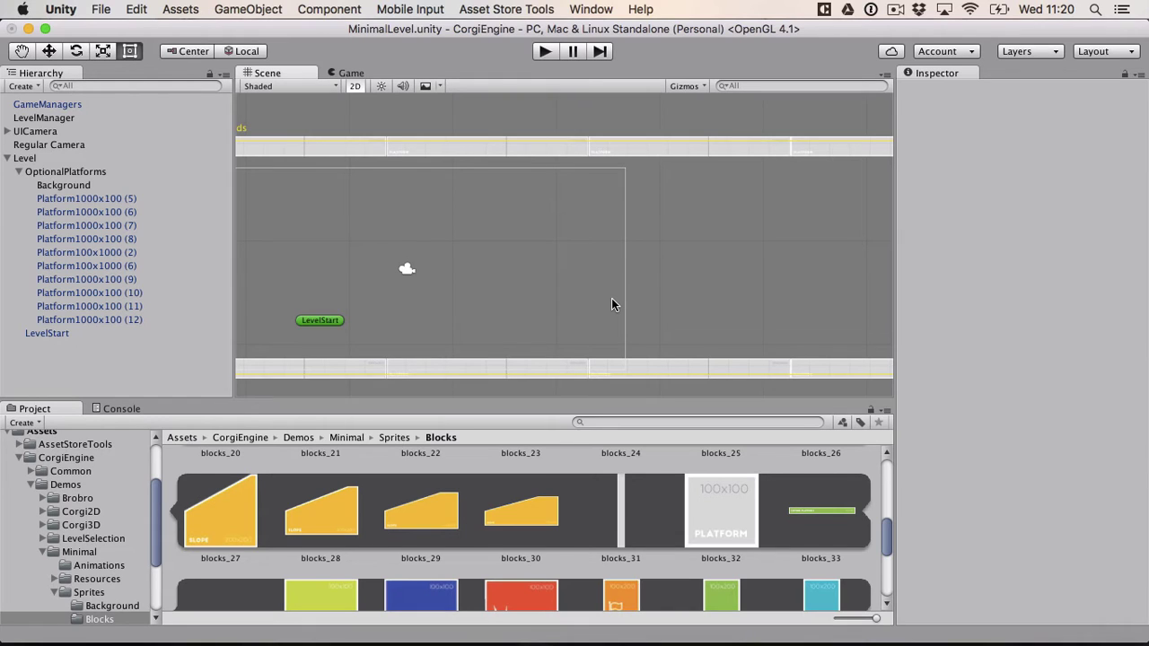
Show the contents of the Minimal demo folder in the Project panel
click(92, 554)
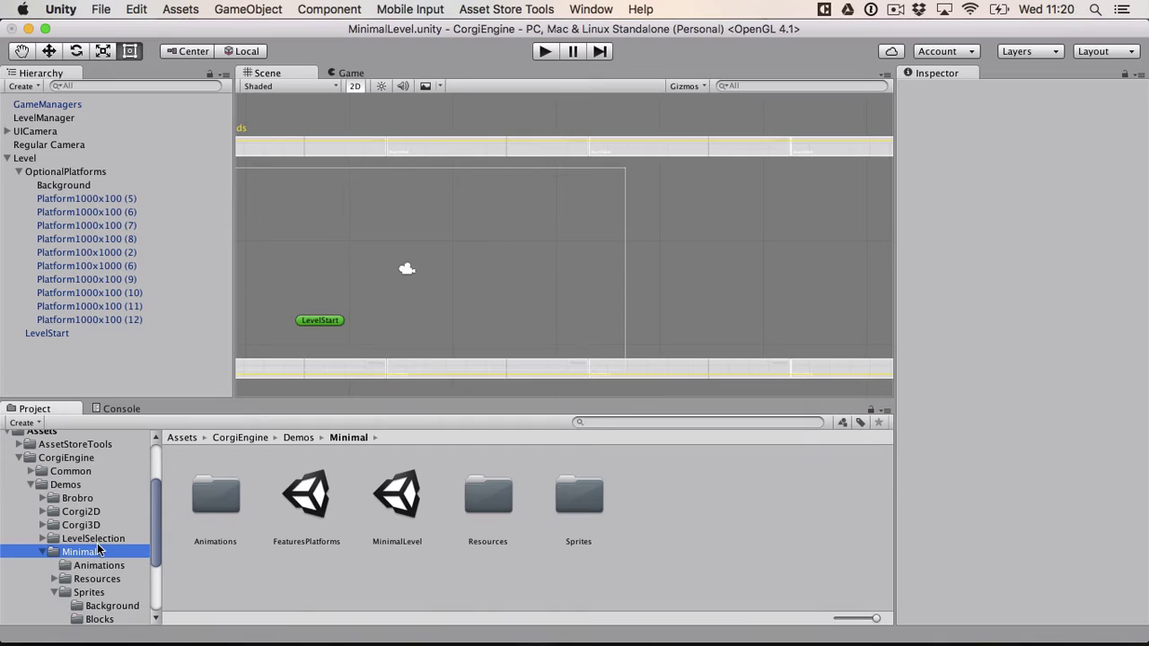
Save MinimalLevel's changes and open the FeaturesPlatforms demo scene
double_click(306, 488)
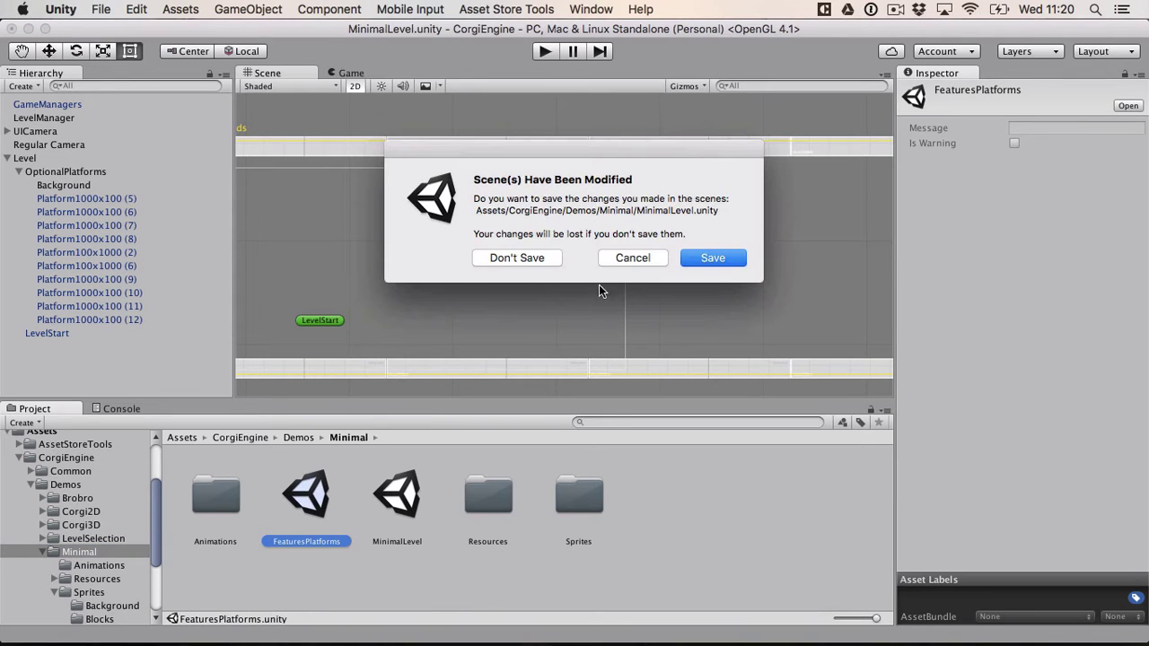
click(686, 254)
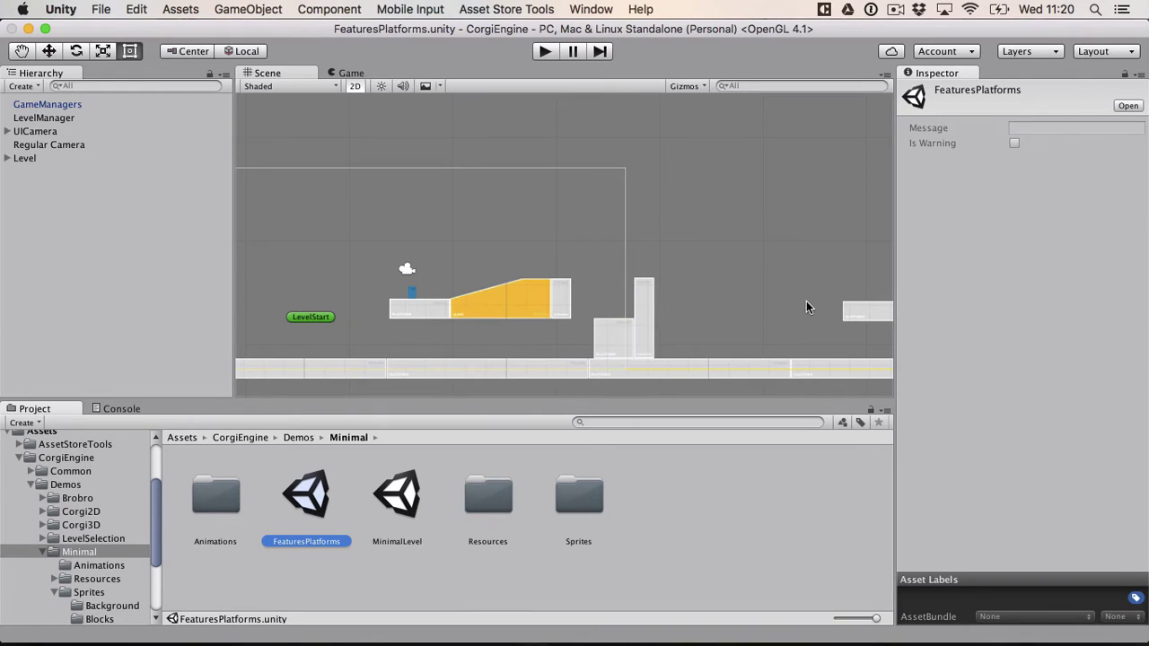
middle_drag(684, 281, 462, 240)
scroll(462, 241, down, 6)
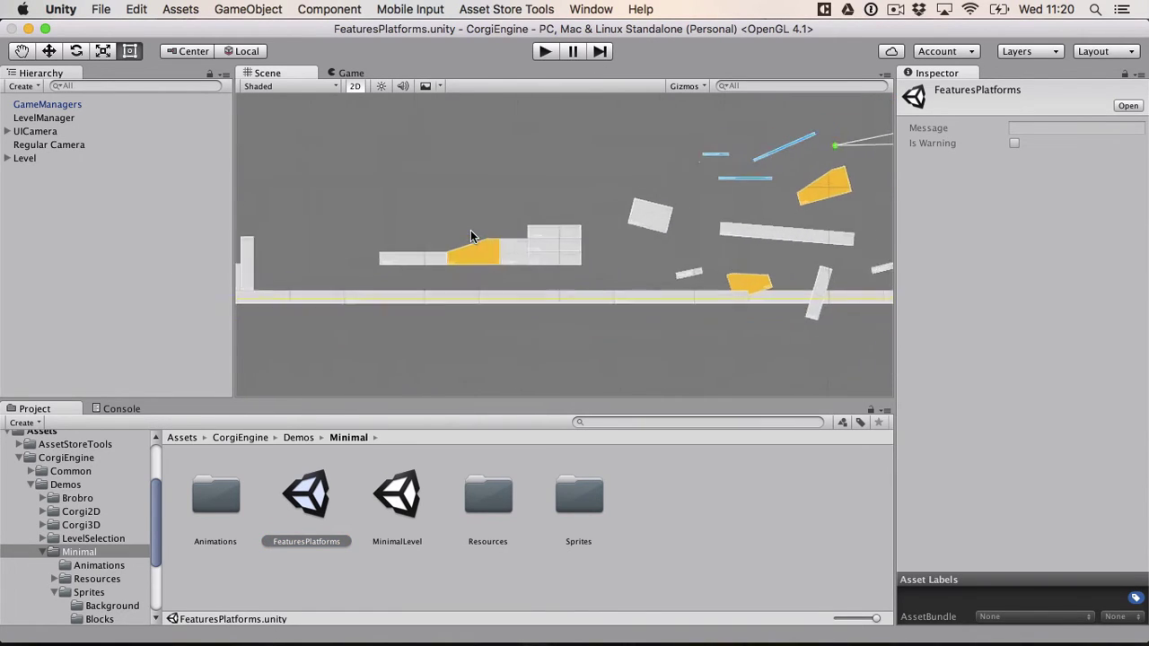
Pan the Scene view past the checkpoint, ramps and Checkpoint3 to the octagon platform path
middle_drag(585, 183, 33, 246)
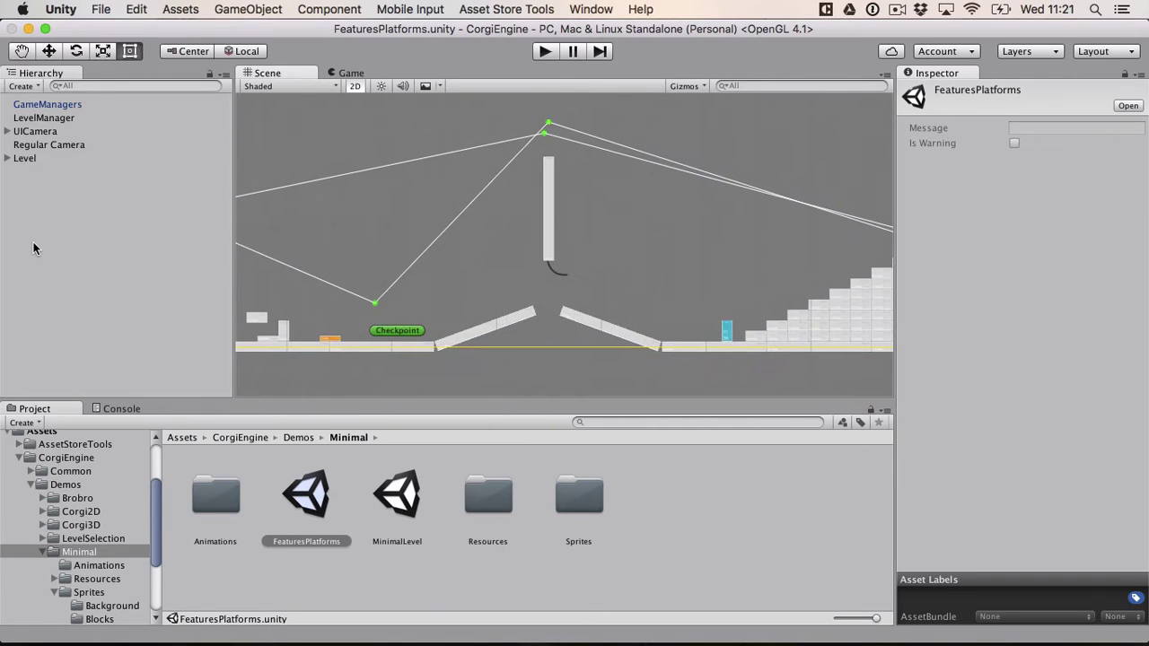
middle_drag(753, 245, 181, 254)
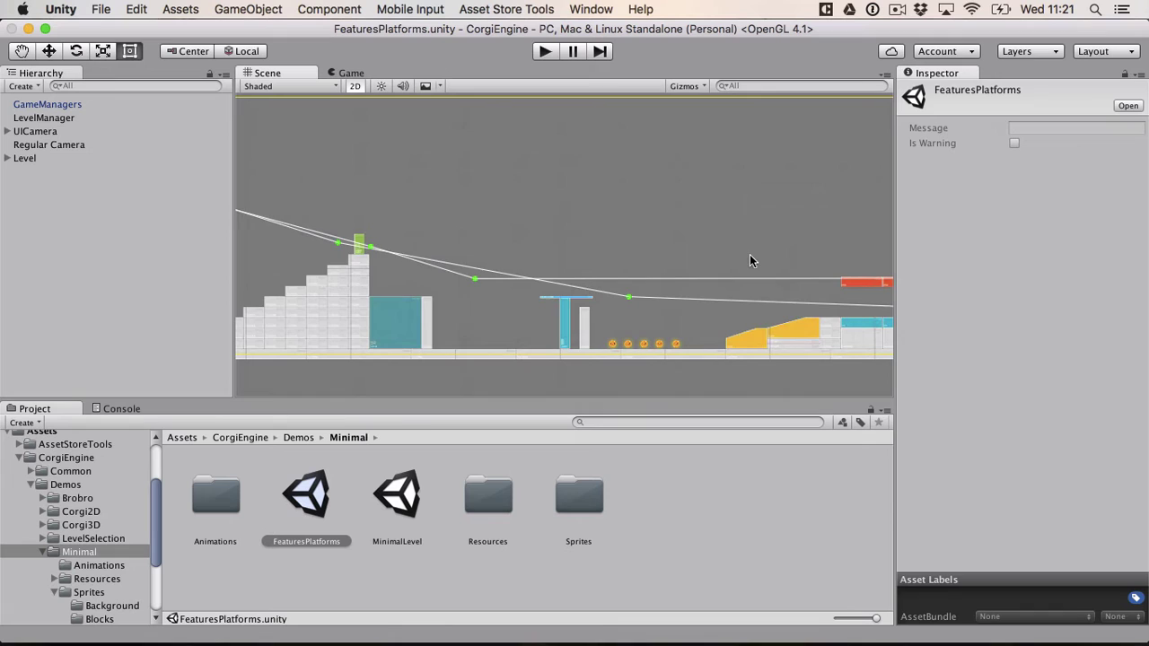
middle_drag(750, 261, 2, 253)
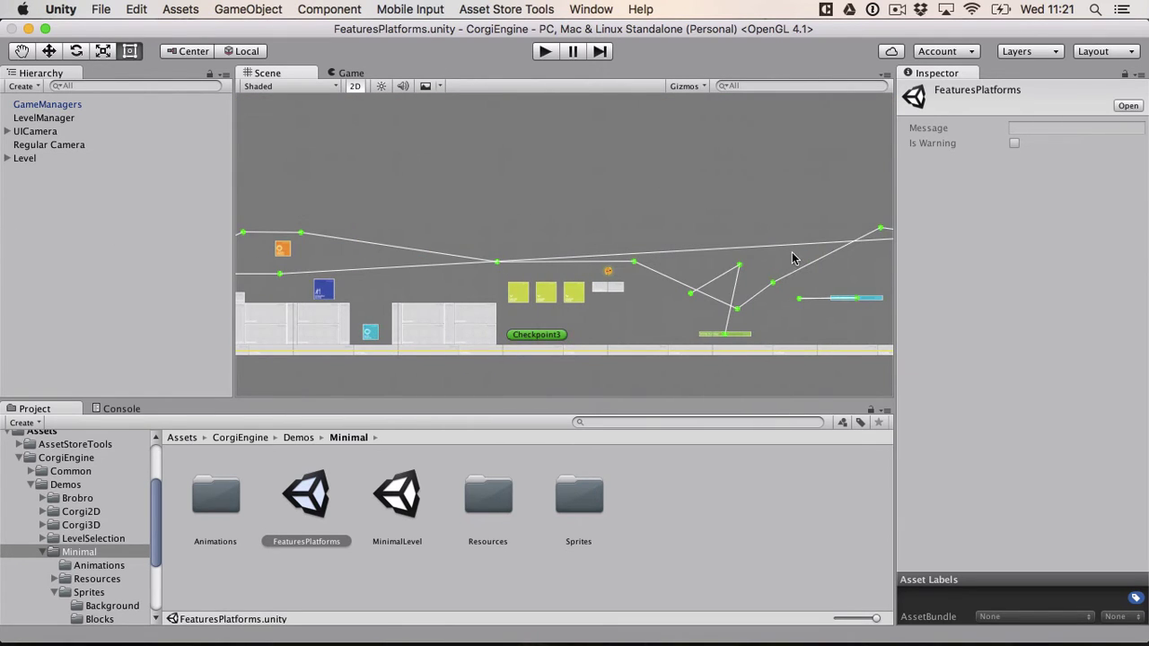
middle_drag(792, 258, 535, 242)
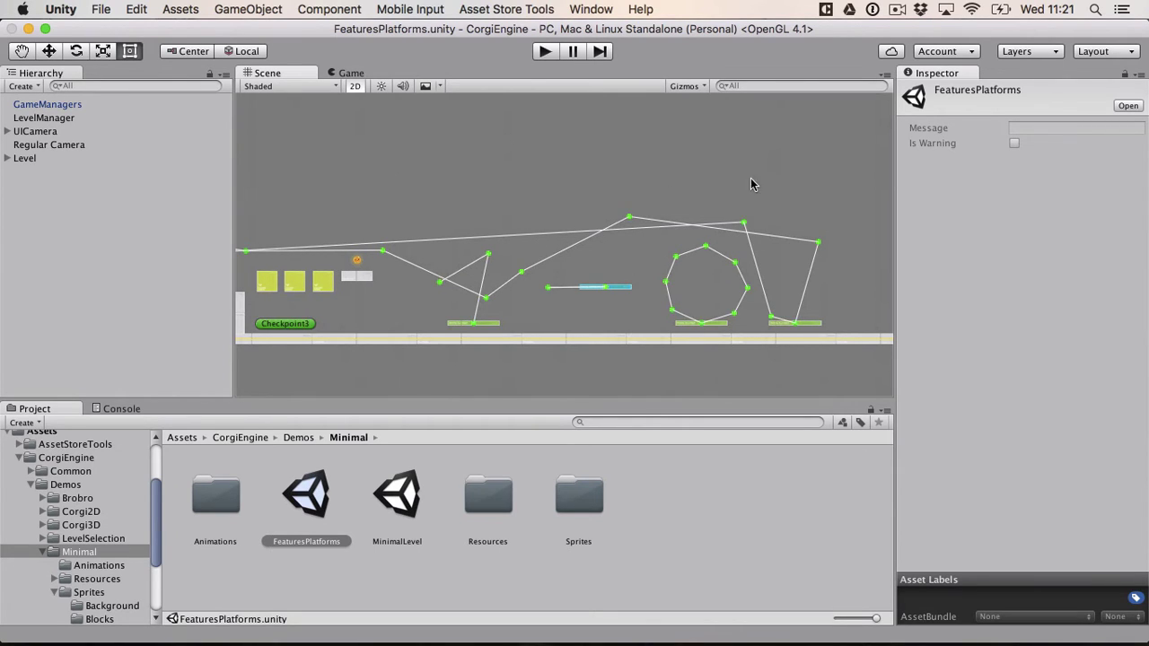
click(546, 52)
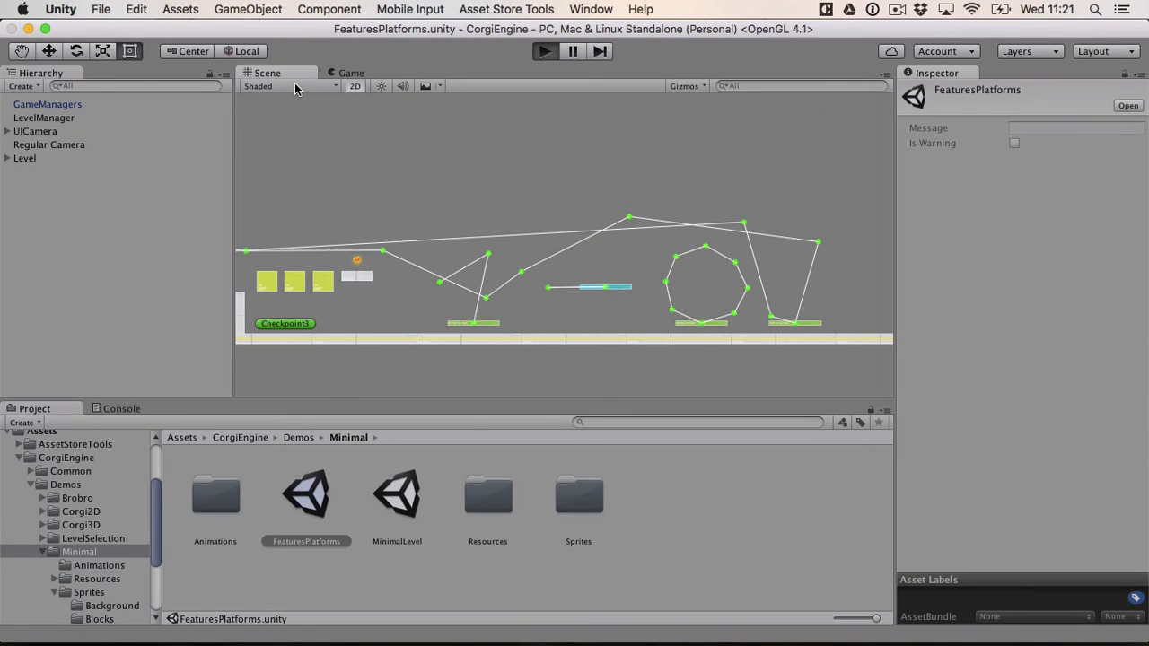
click(268, 72)
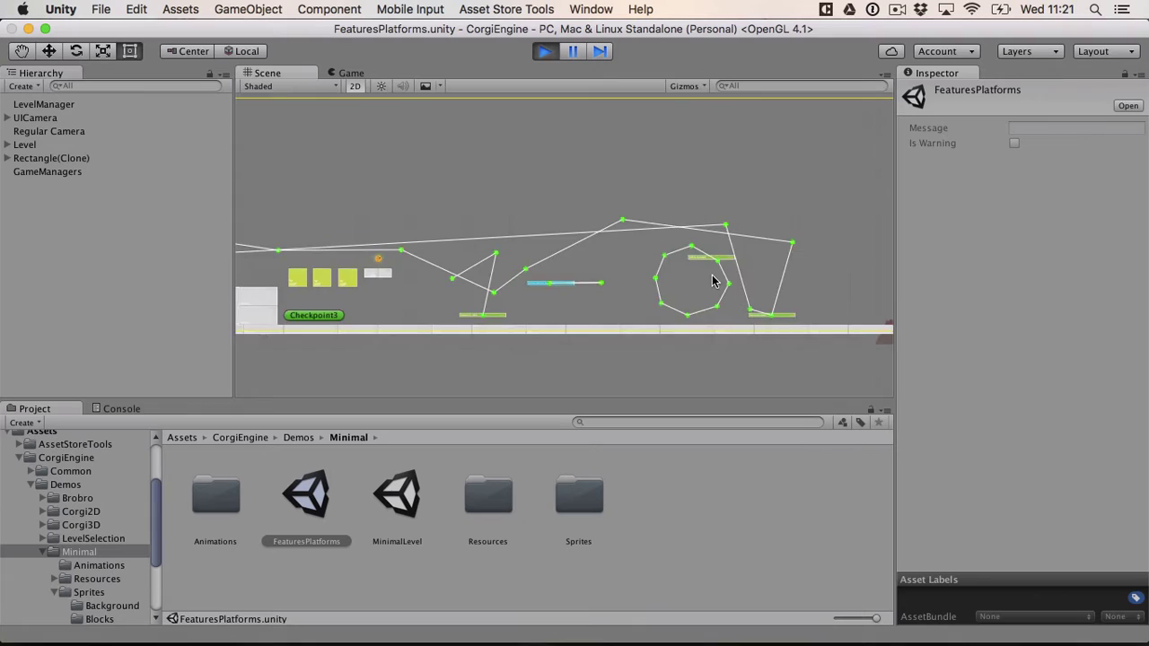
scroll(715, 269, up, 3)
middle_drag(707, 275, 543, 237)
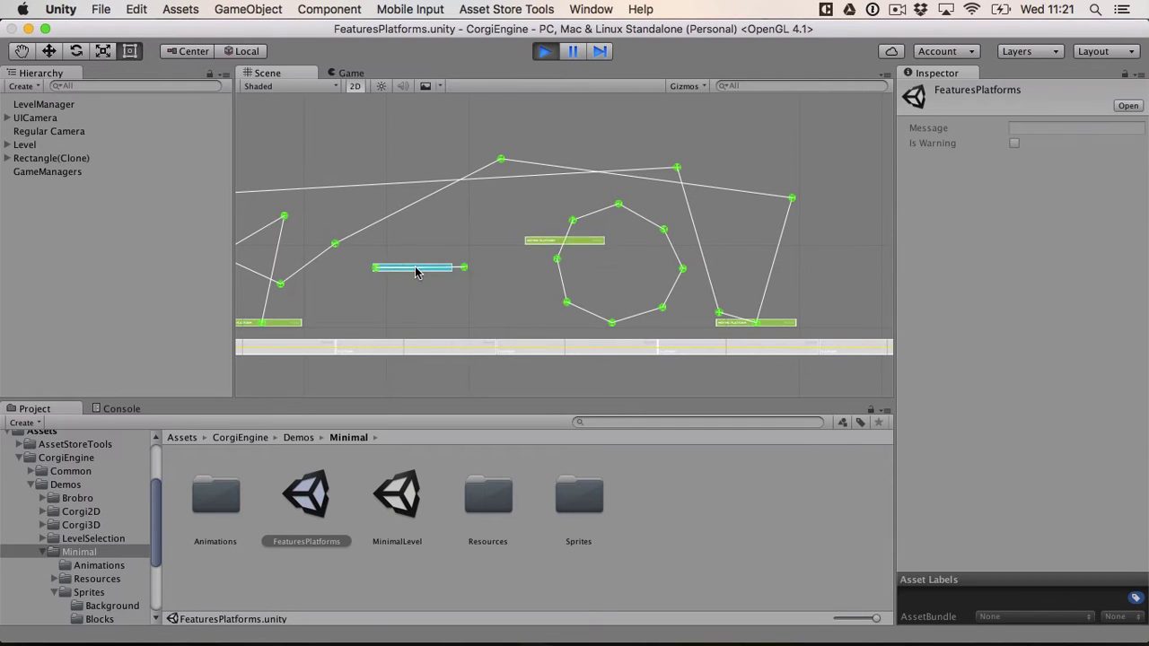
middle_drag(460, 254, 544, 242)
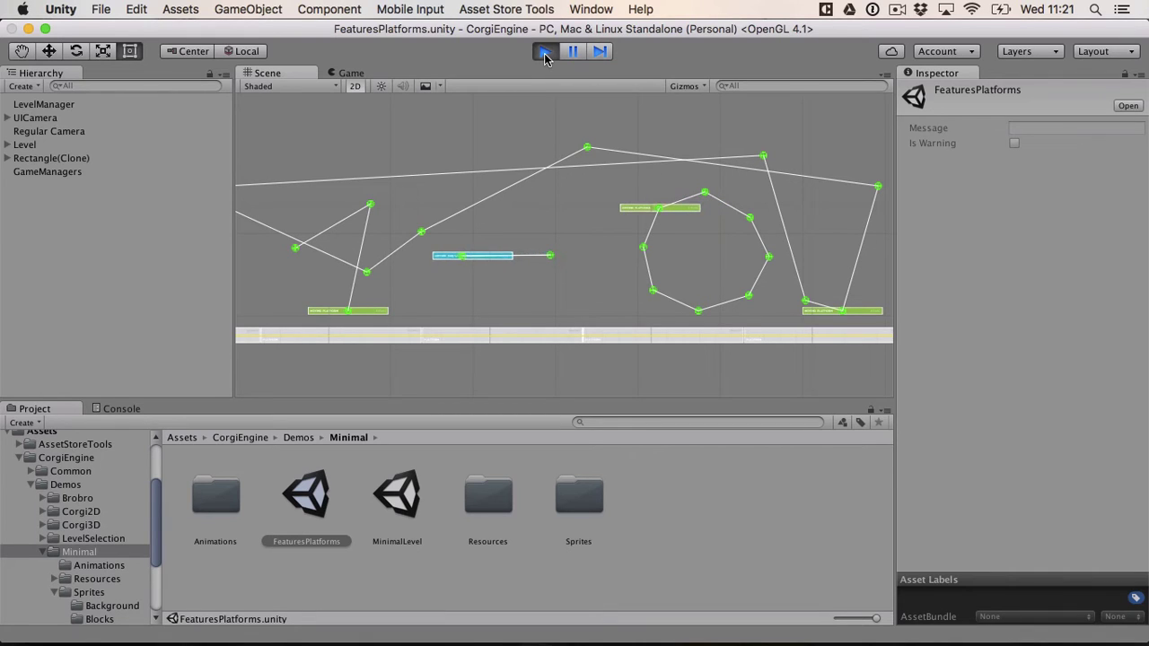
click(545, 54)
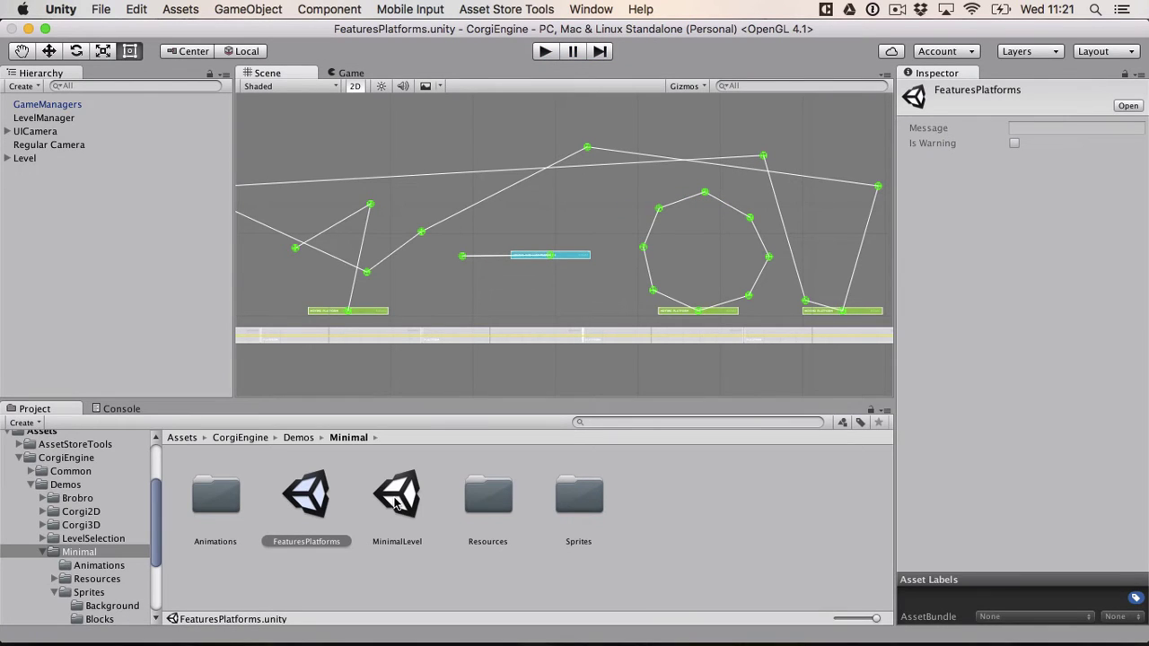
Open the MinimalLevel scene and frame its Level object in the Scene view
double_click(399, 498)
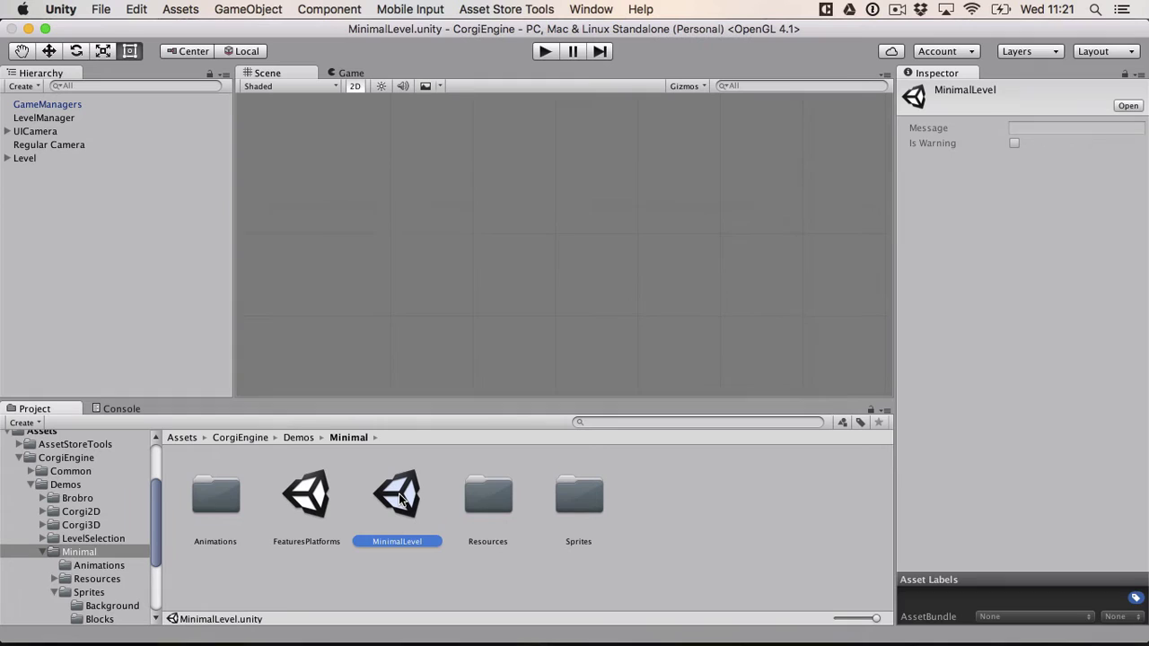
click(432, 290)
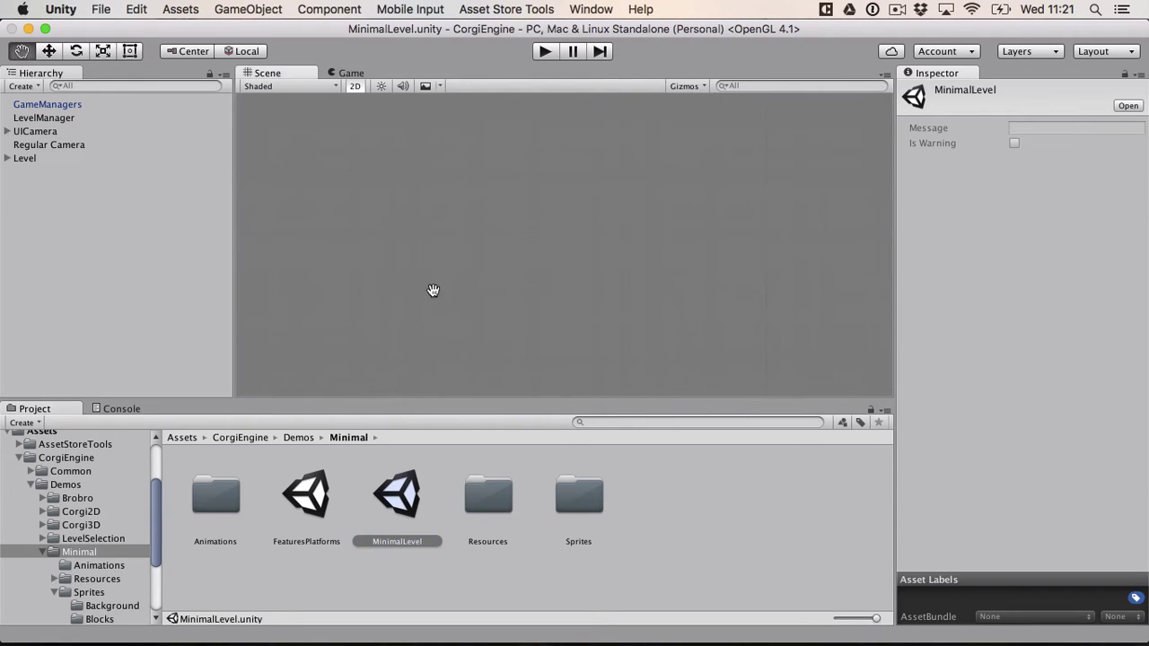
double_click(96, 158)
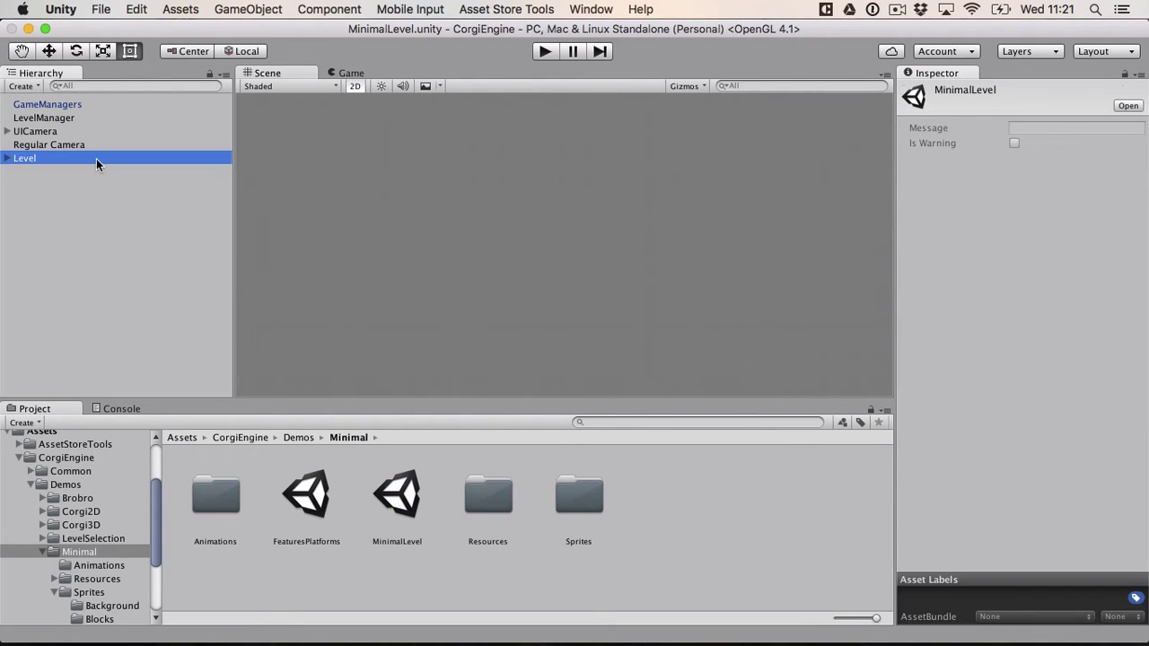
scroll(528, 248, up, 5)
key(f)
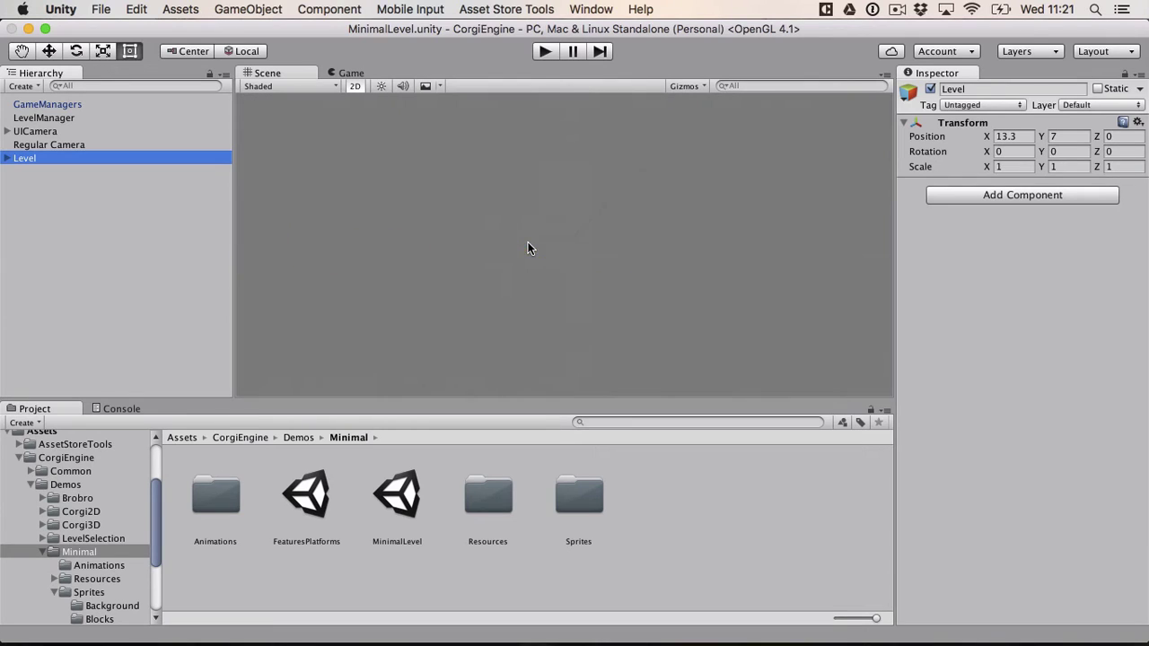
key(f)
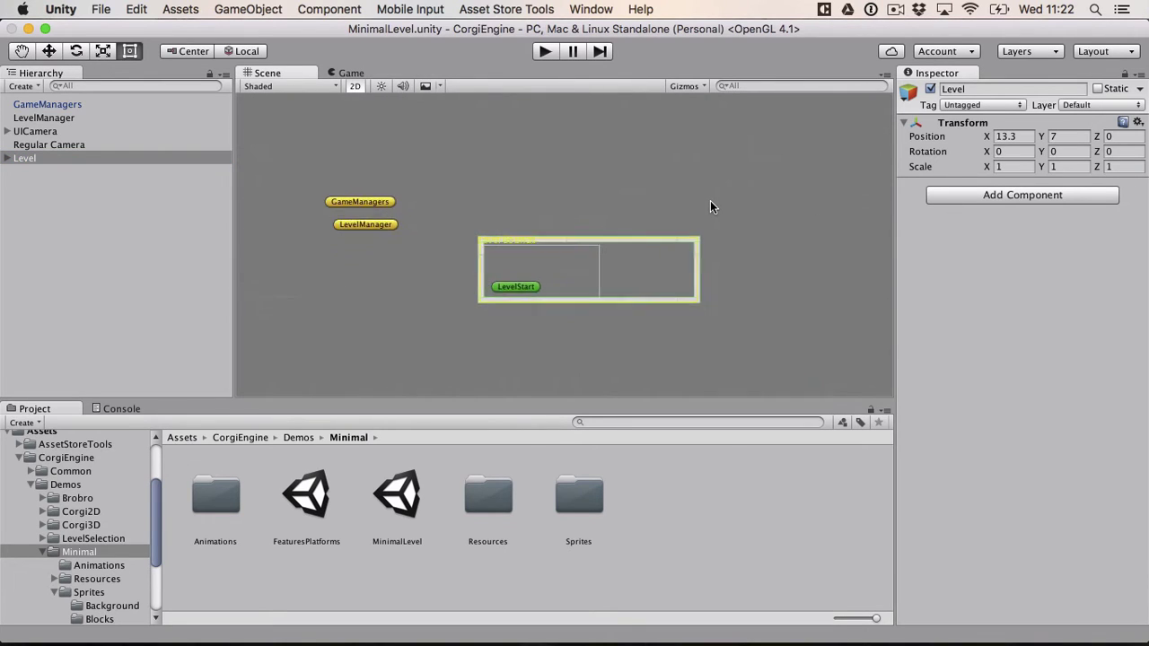
Play-test MinimalLevel, running and jumping the character left and right, then stop
click(546, 52)
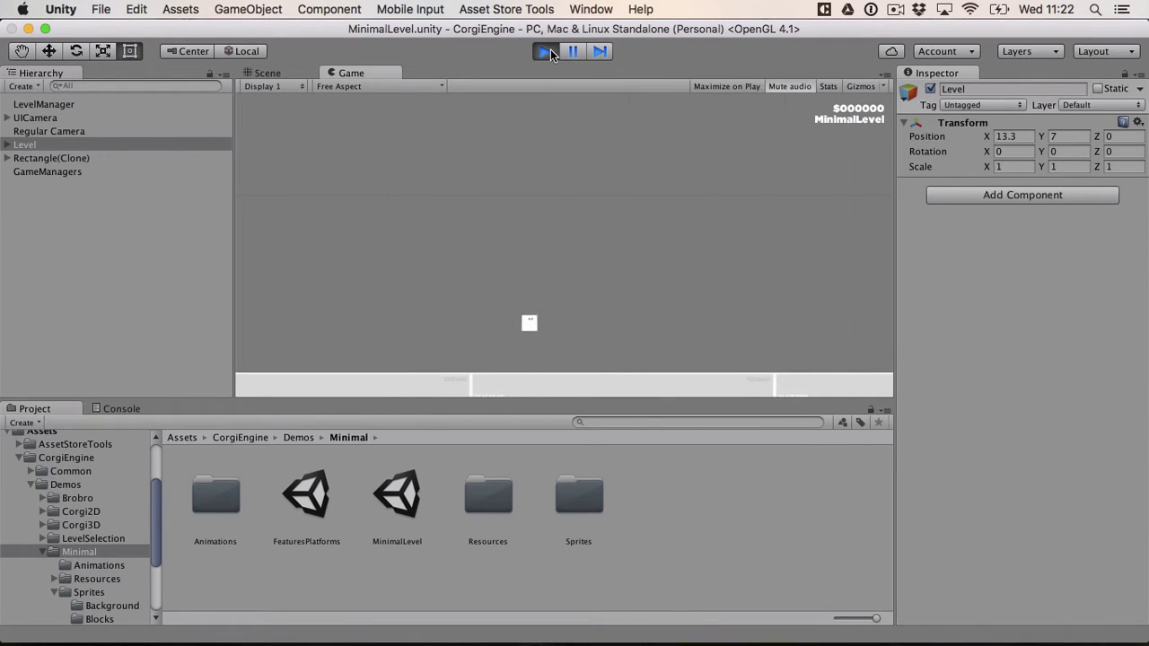
key(space)
key(Right)
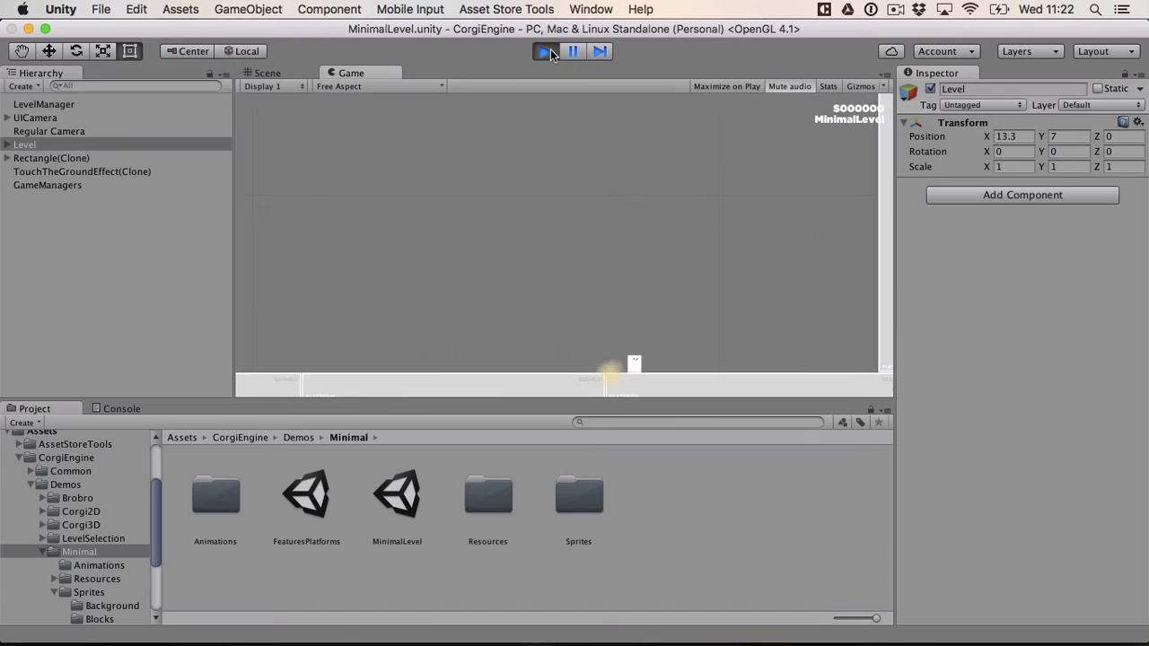
key(Left)
key(space)
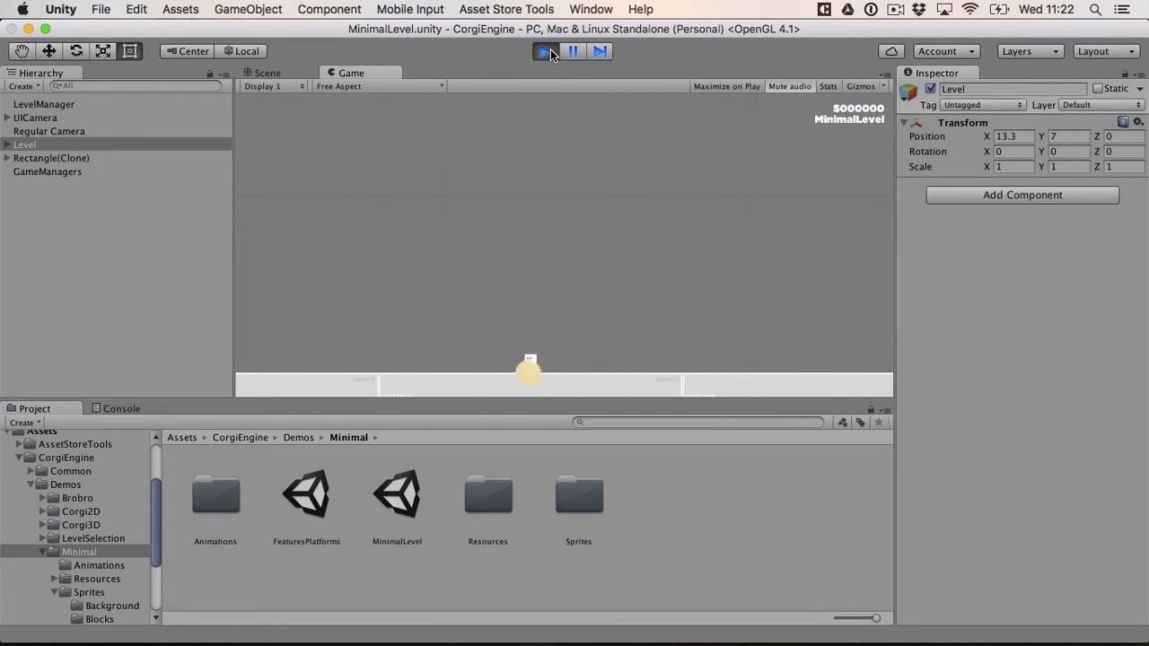
key(Left)
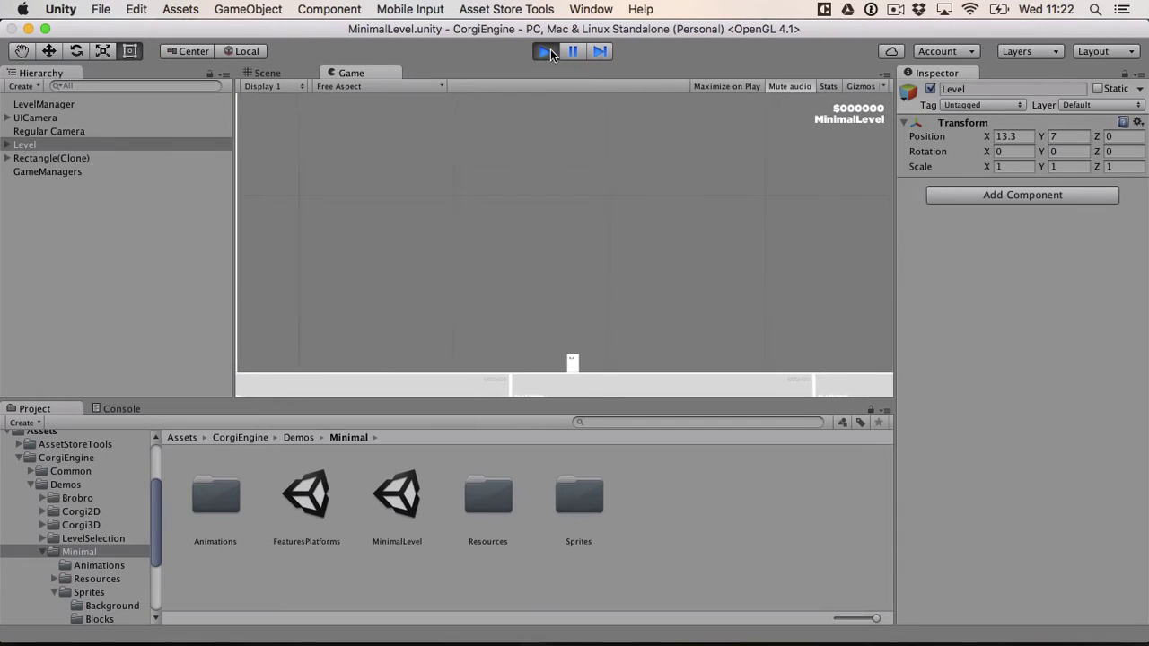
click(549, 52)
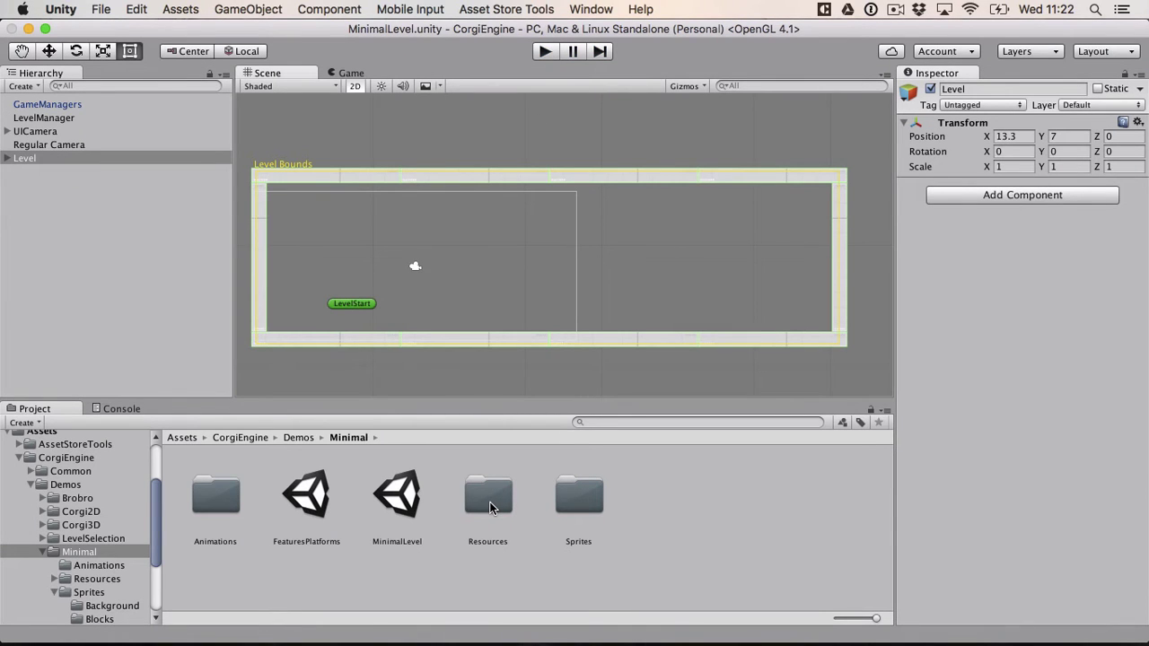
Place the MovingPlatform (3) prefab from Resources into the level, then delete it
double_click(571, 501)
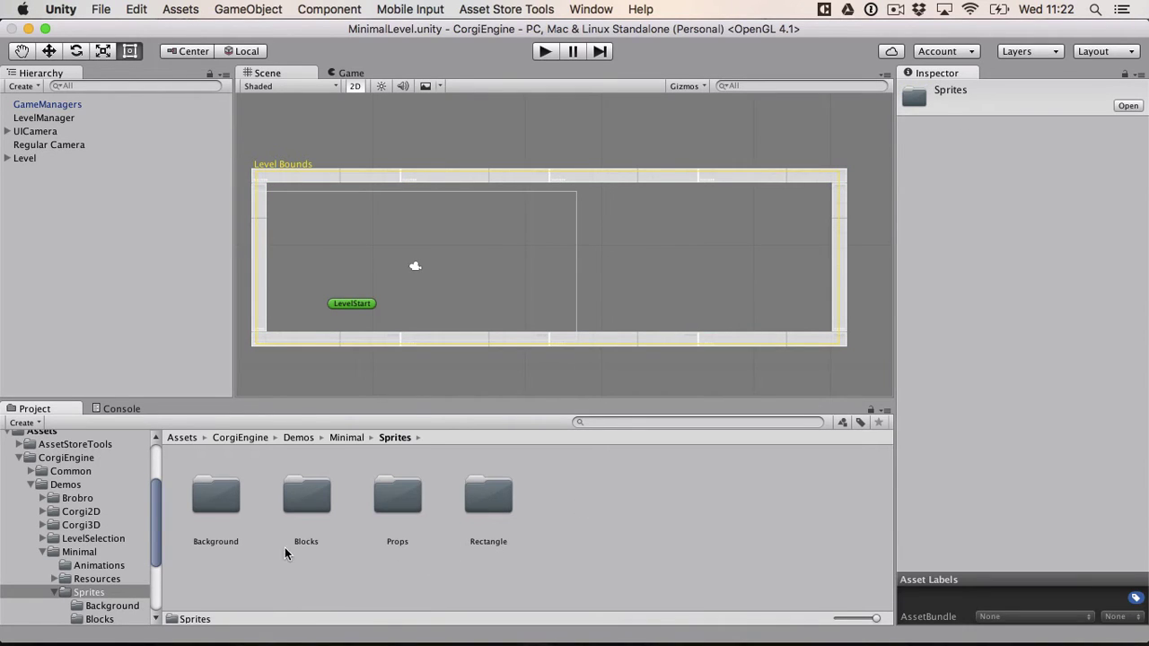
click(108, 579)
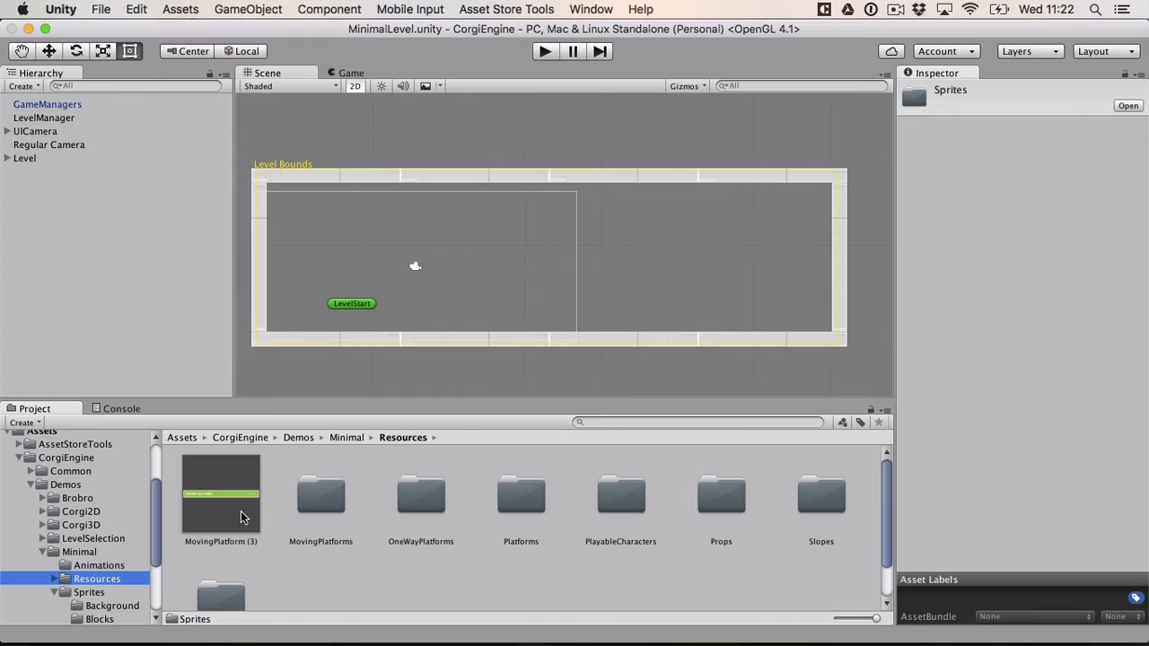
drag(208, 492, 513, 276)
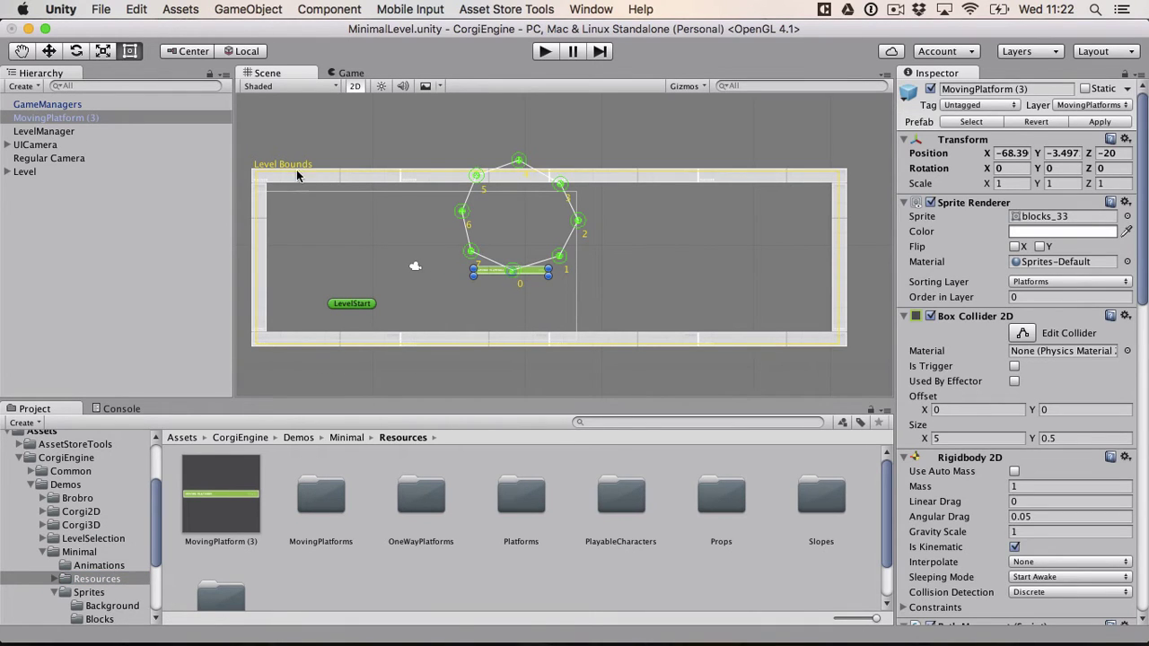
click(101, 121)
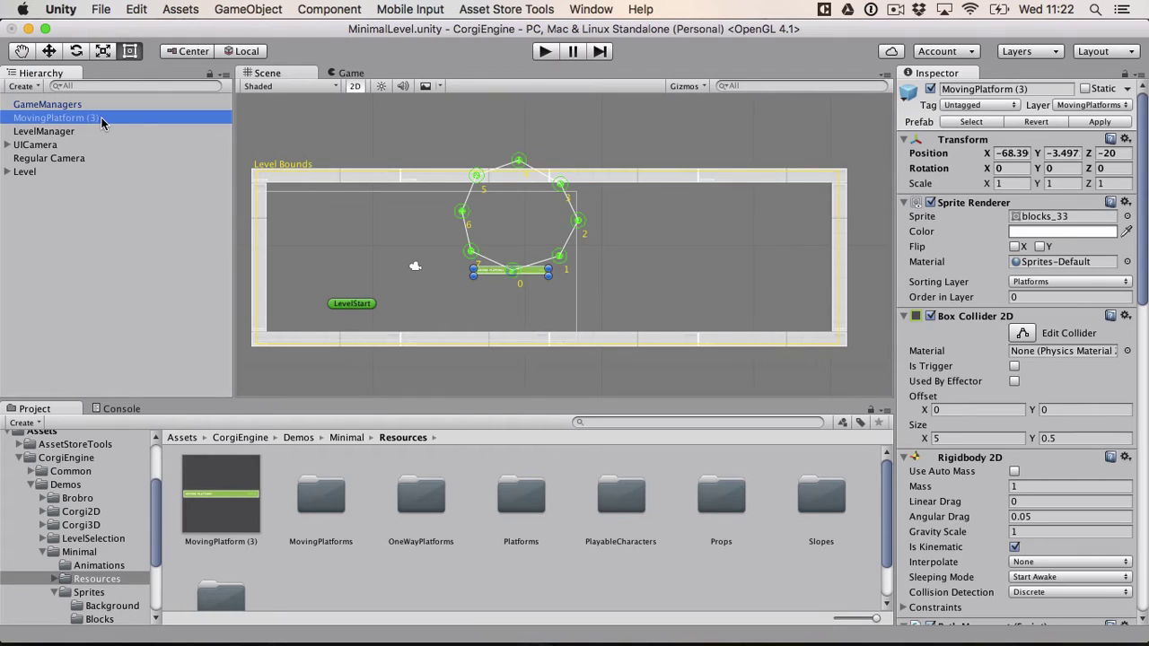
key(super+BackSpace)
Show the Sprites/Blocks folder with the green blocks_33 sprite in view
scroll(101, 558, down, 4)
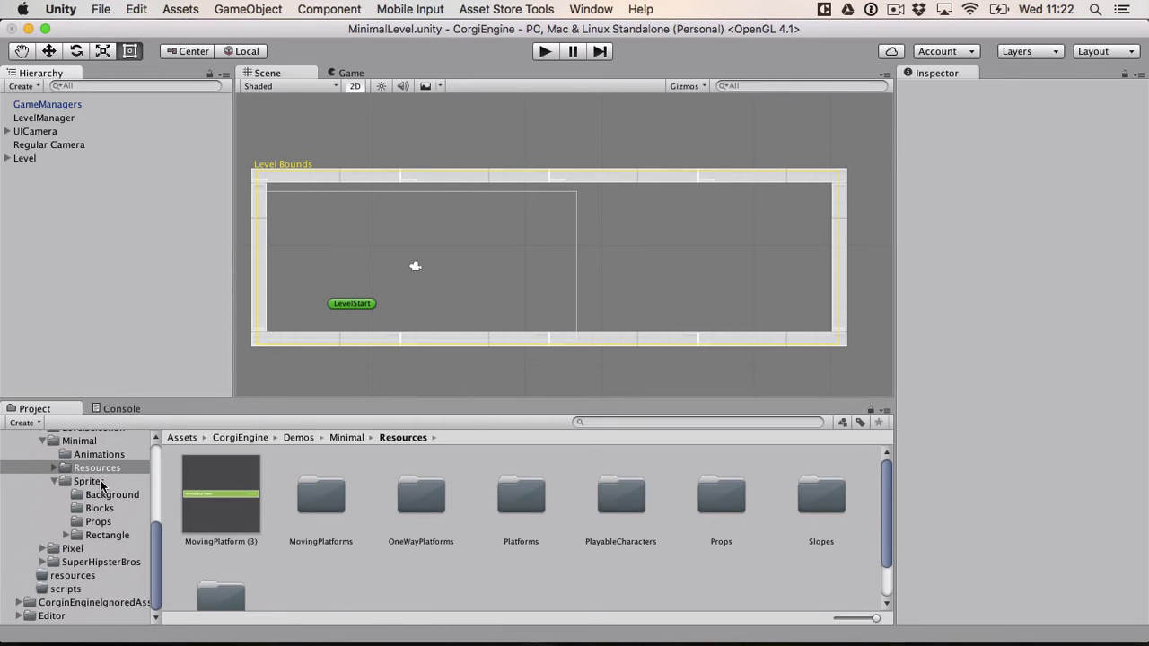
click(100, 508)
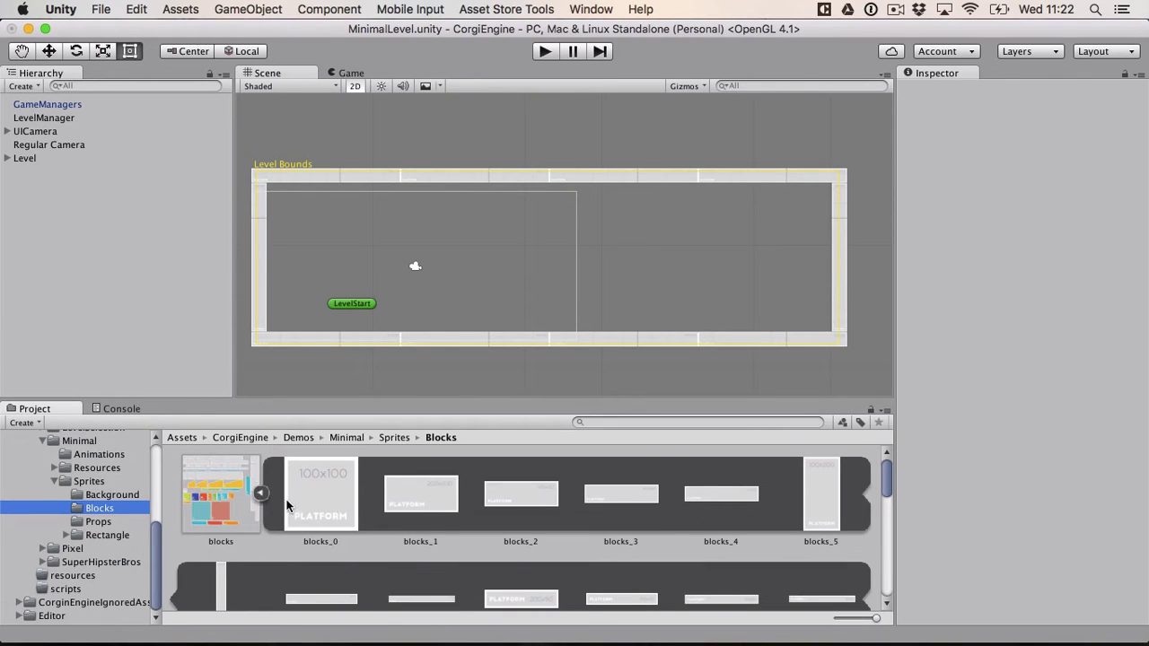
scroll(428, 519, down, 10)
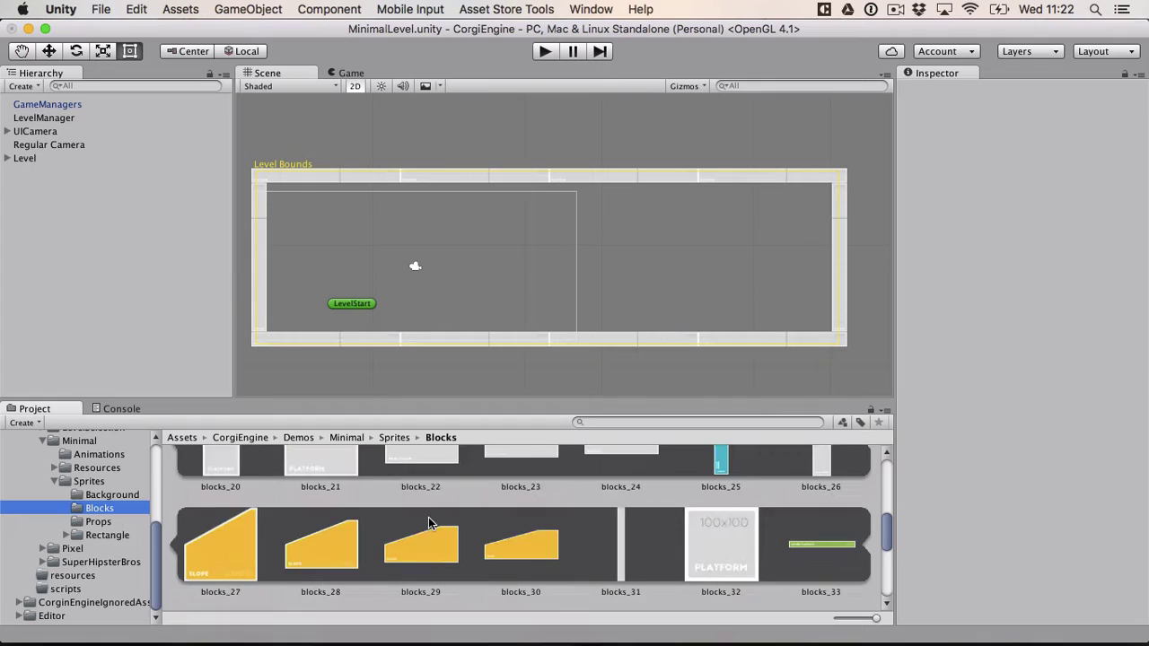
scroll(428, 518, up, 1)
scroll(428, 519, down, 5)
scroll(428, 518, up, 3)
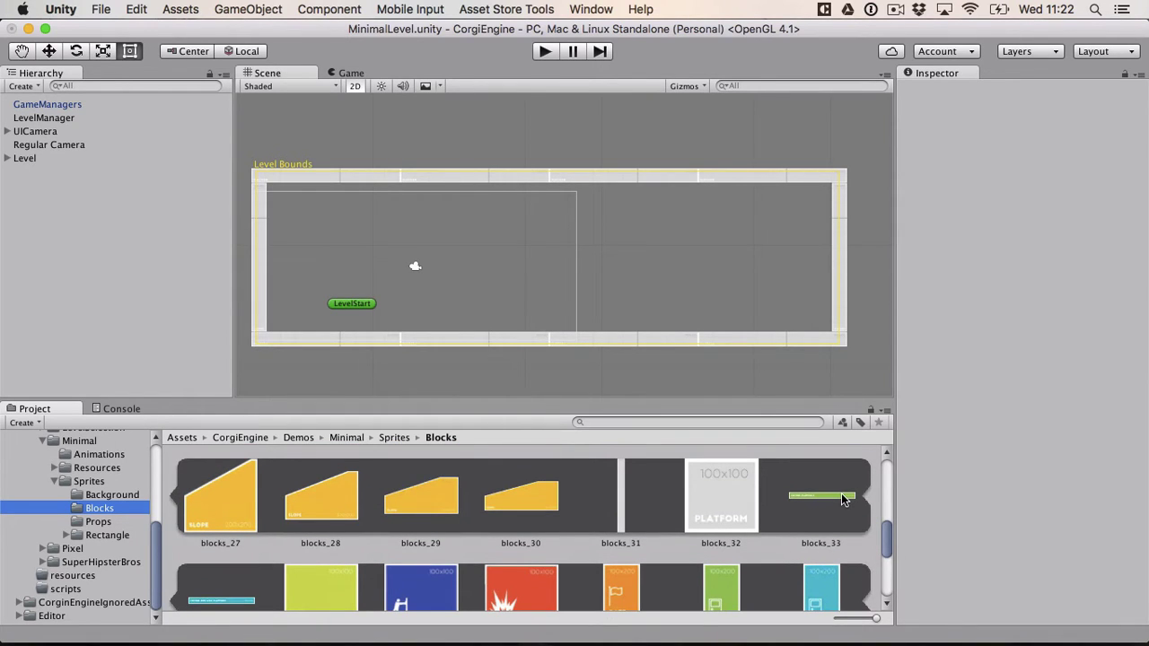
Place the blocks_33 sprite in the level and give it a Box Collider 2D
drag(841, 493, 541, 273)
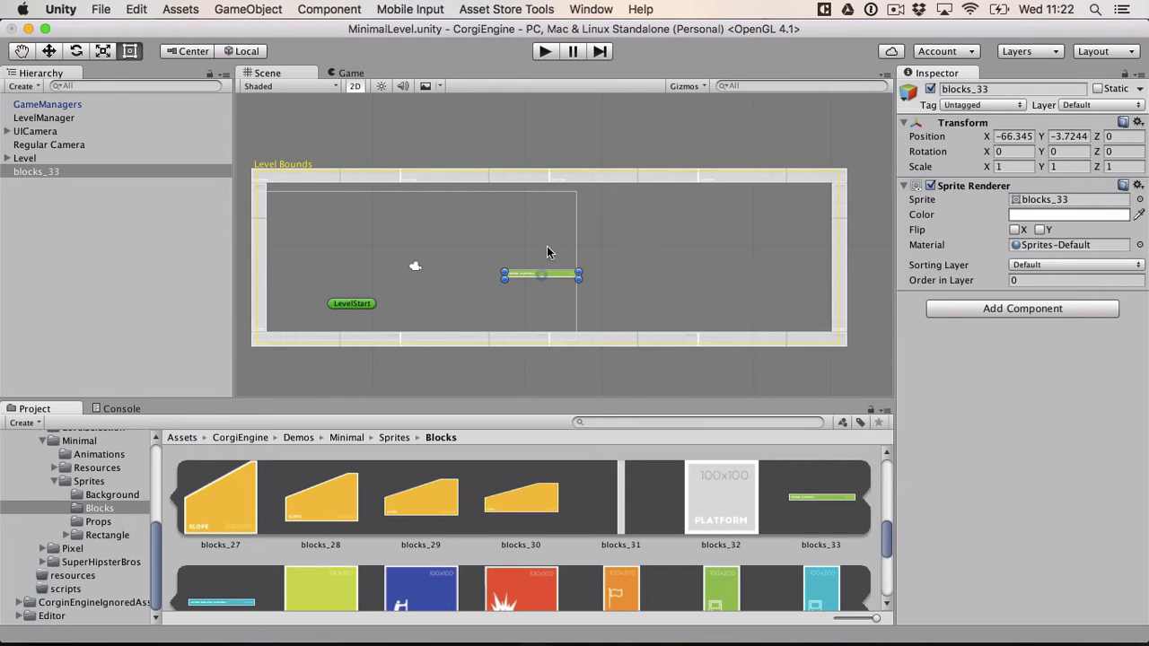
click(1005, 306)
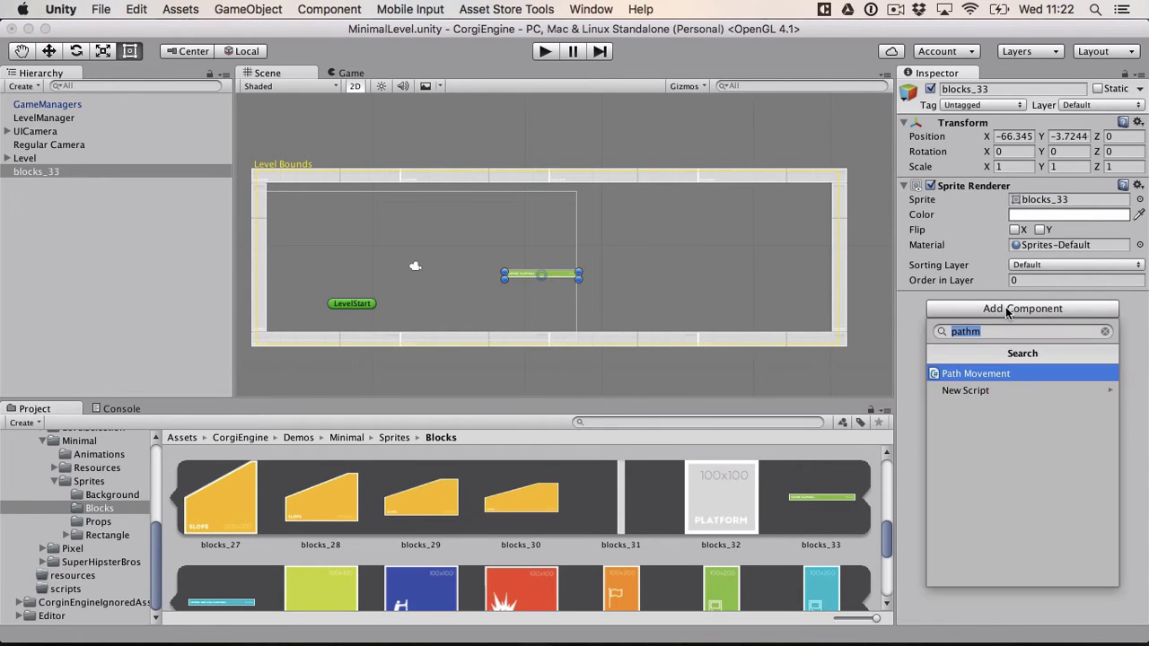
text(box)
key(Down)
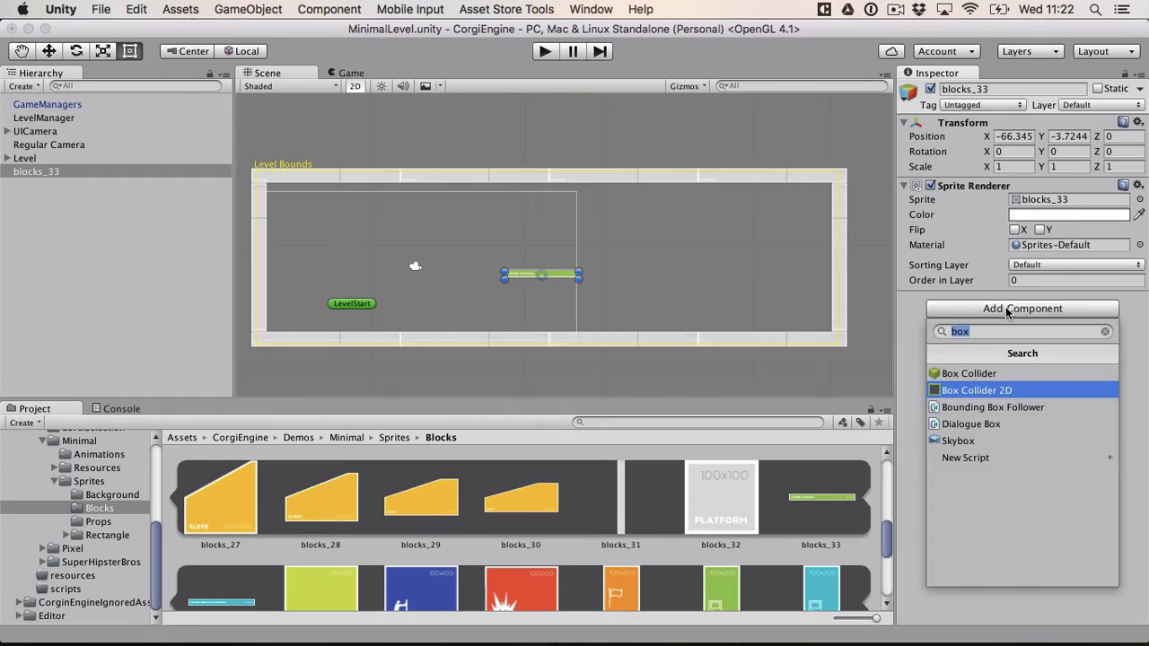
key(Return)
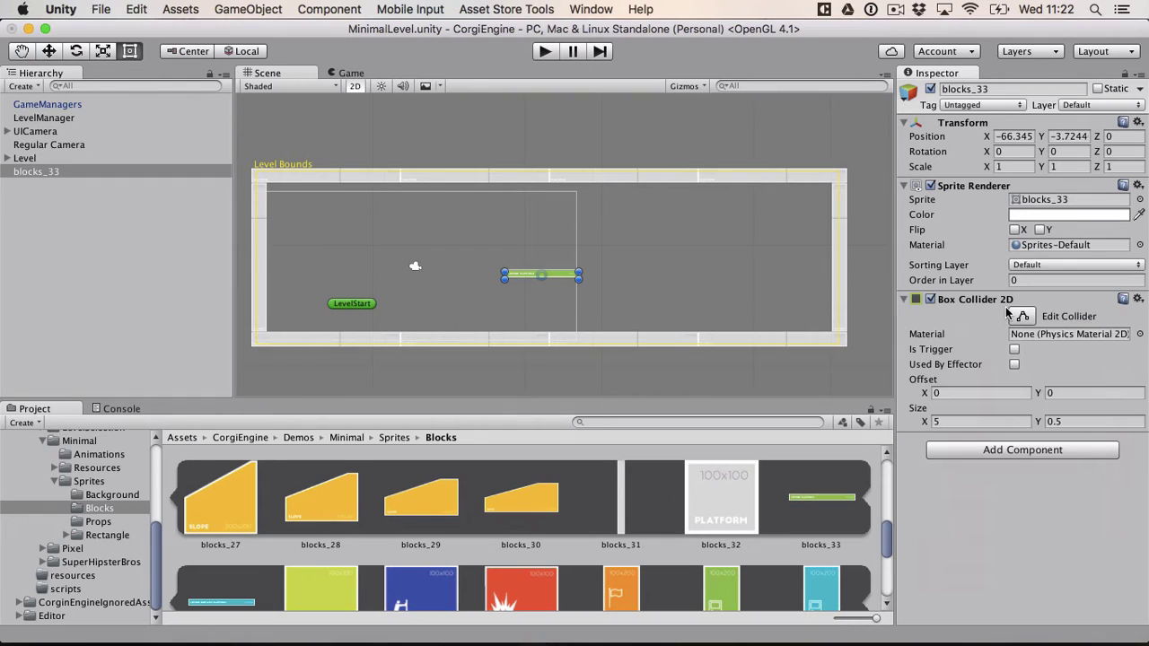
Add a Rigidbody 2D to the platform with Is Kinematic checked
click(994, 450)
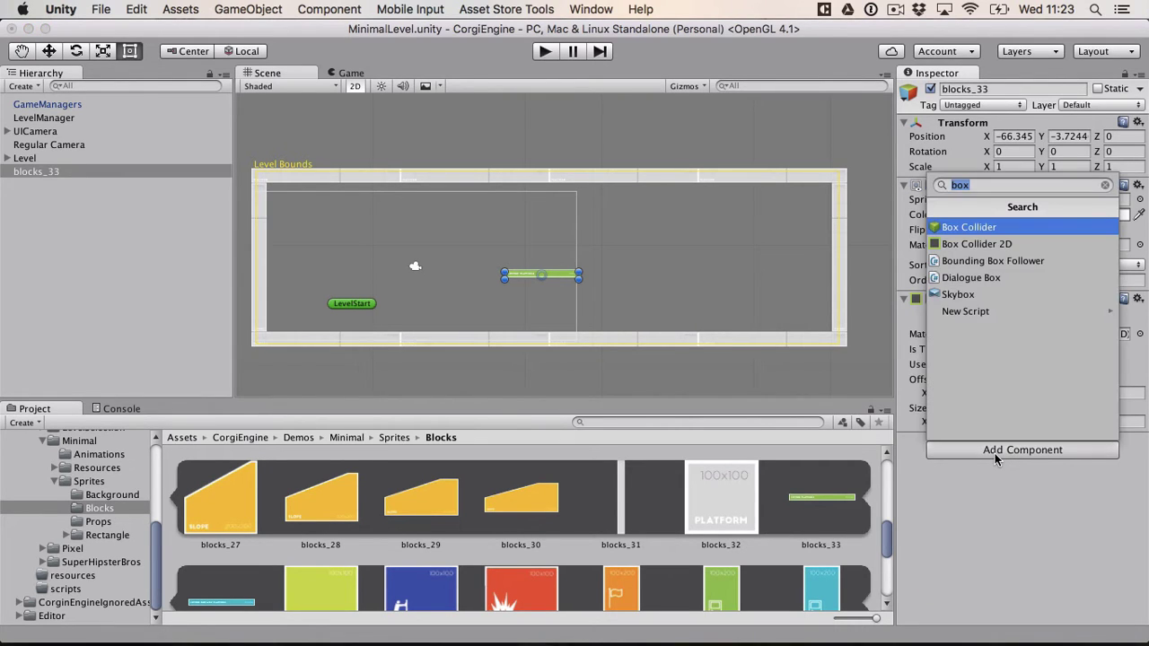
text(rigid)
key(Down)
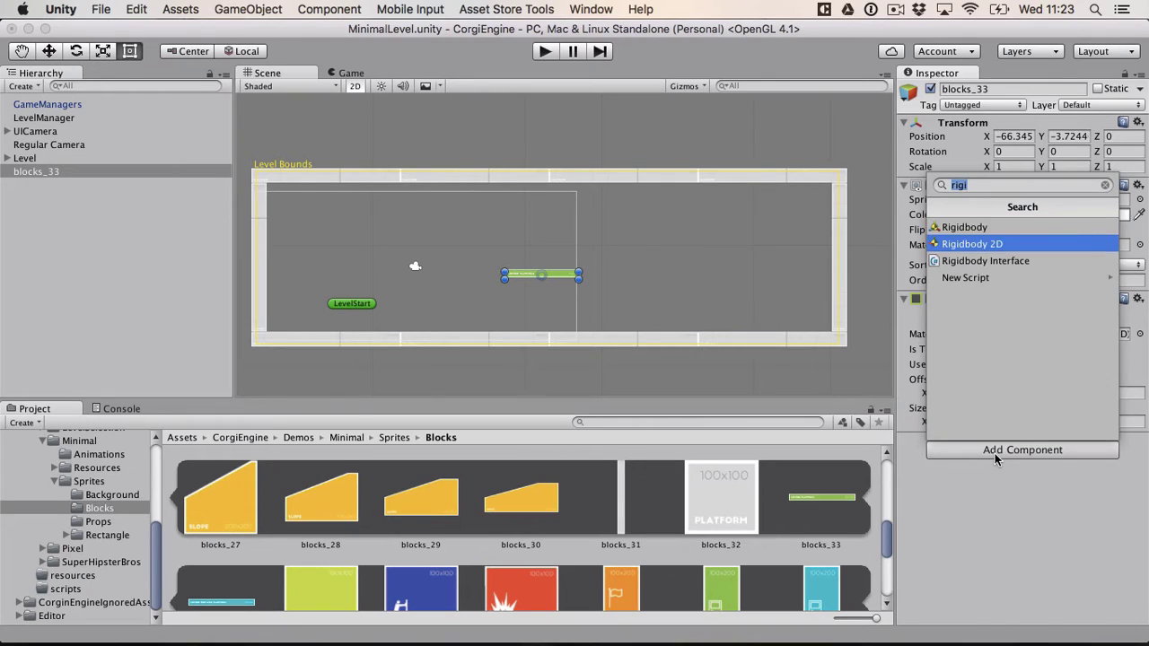
key(Return)
click(1014, 531)
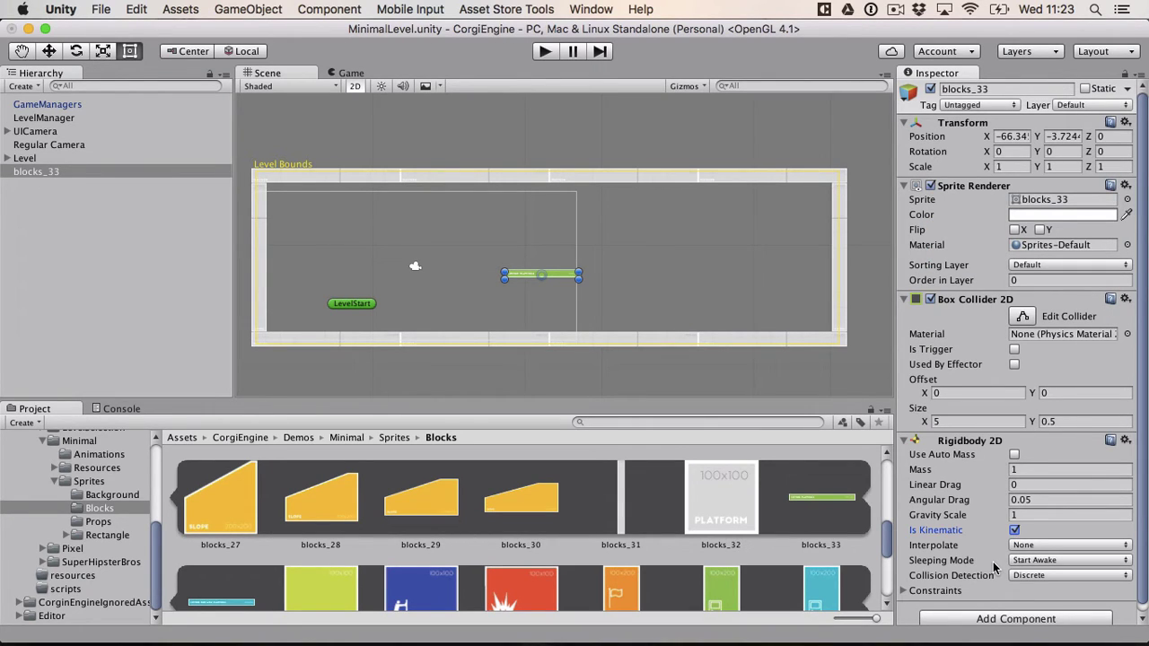
scroll(994, 567, down, 1)
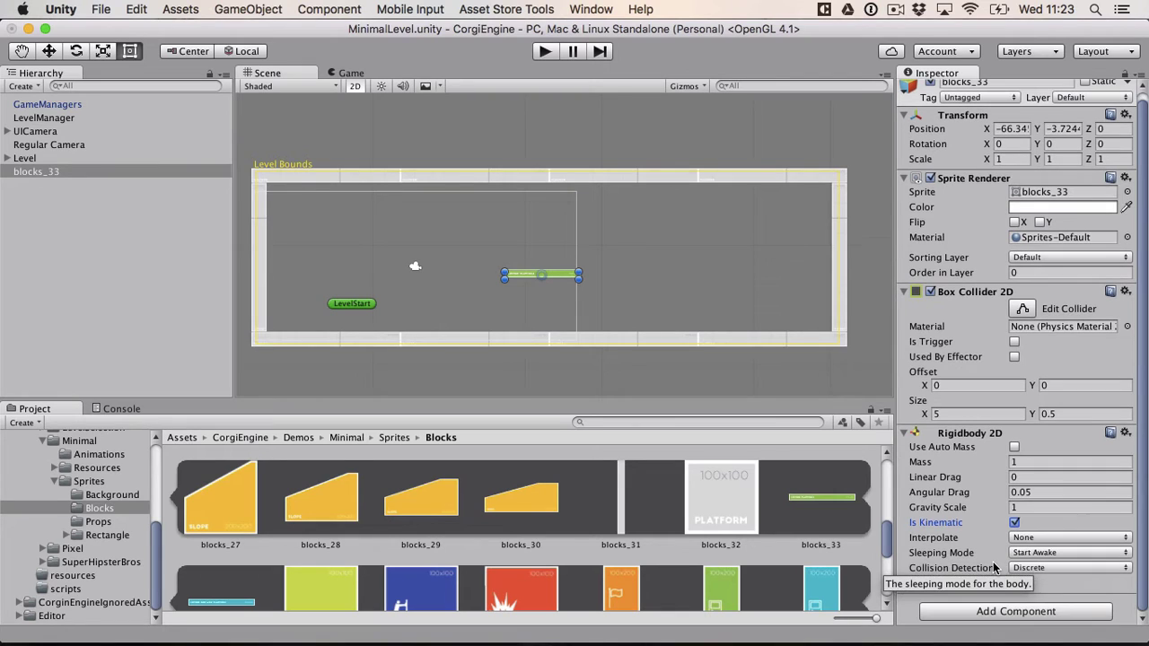
Add the Path Movement script to the platform
click(1000, 613)
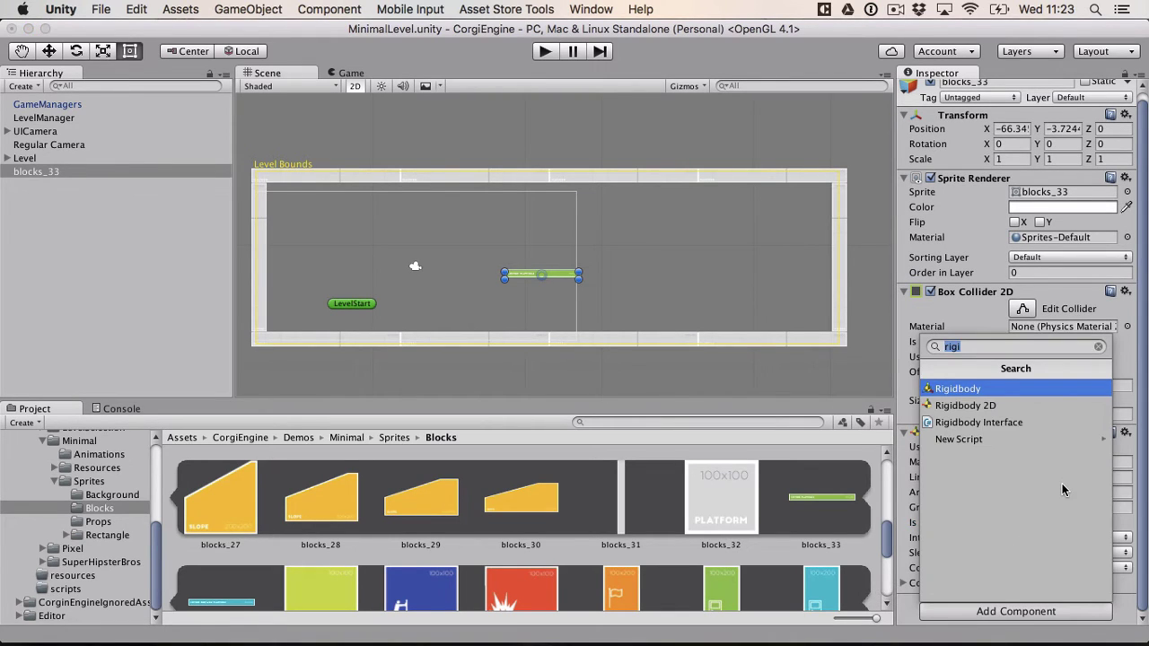
text(path)
key(Down)
key(Return)
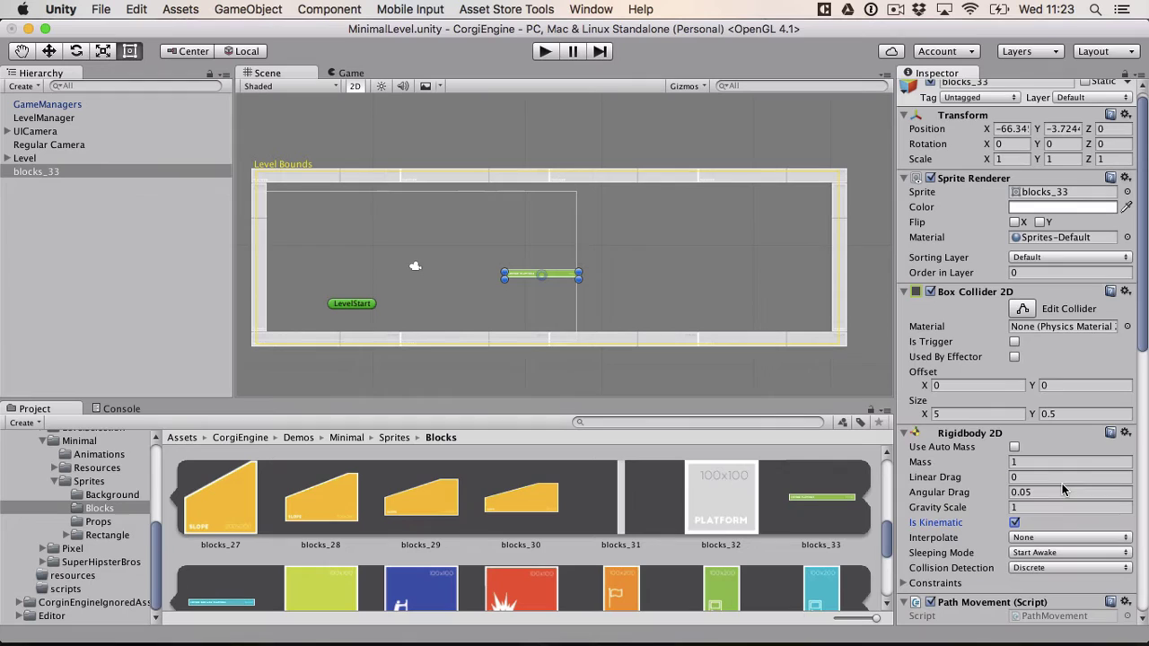
scroll(1024, 483, down, 5)
scroll(1024, 483, down, 2)
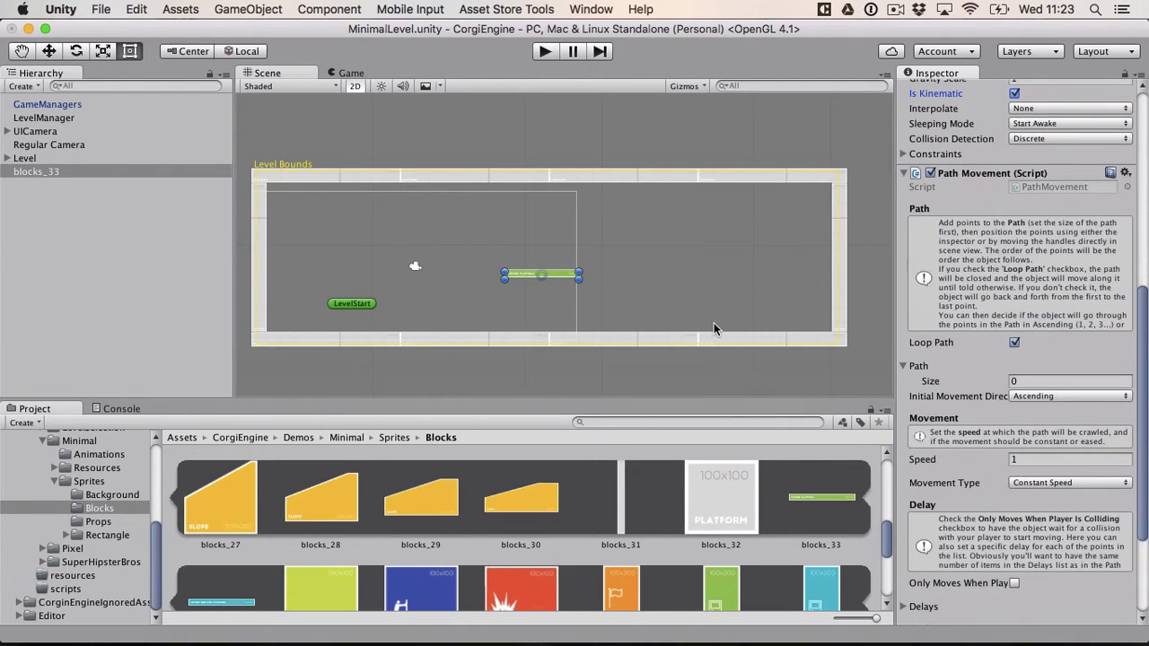
click(50, 52)
Move the platform down-left near LevelStart and preview it in the Game view
drag(555, 269, 466, 310)
click(348, 72)
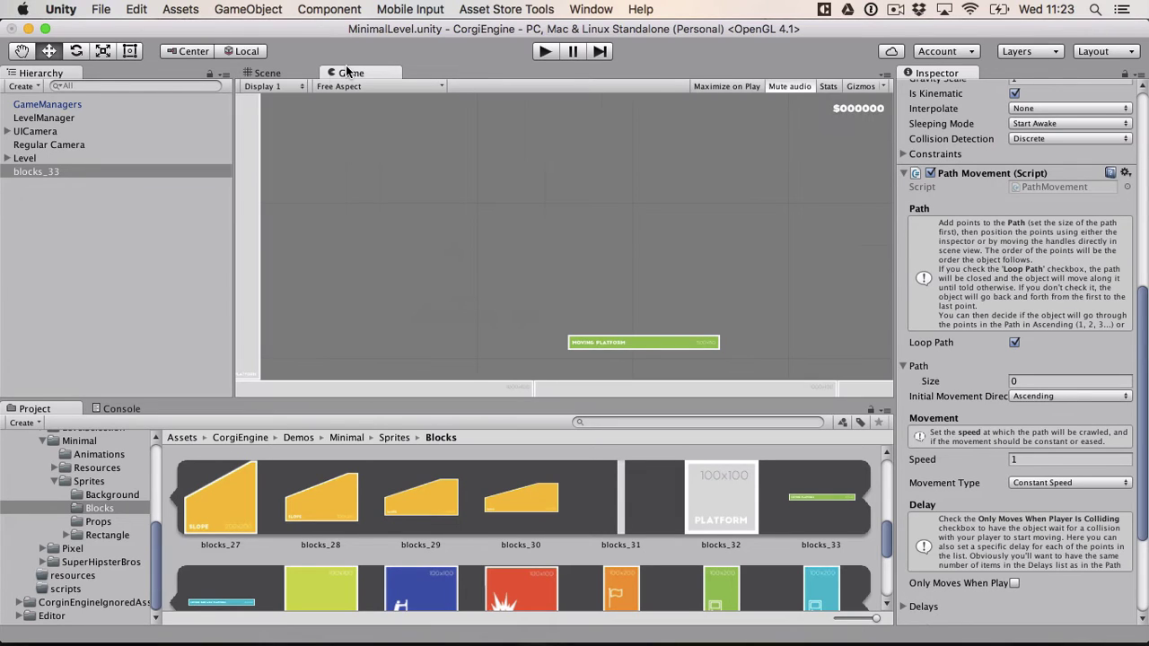
click(280, 73)
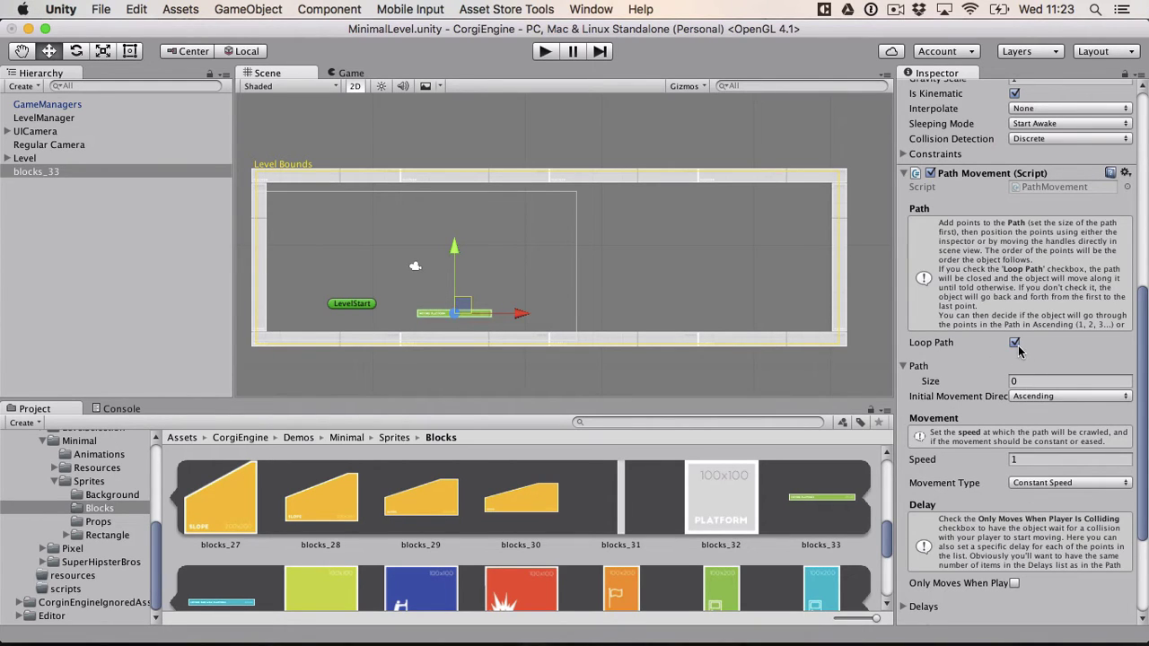
scroll(1023, 372, down, 5)
scroll(1029, 375, up, 2)
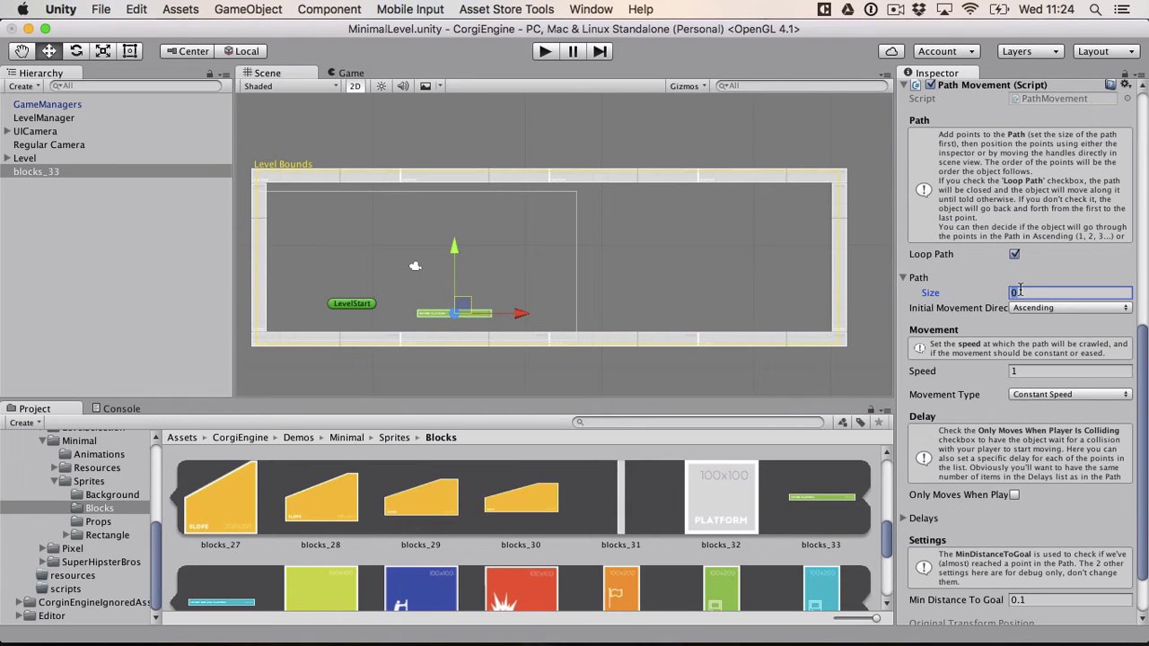
Set the path to 3 points and zoom in on the platform
key(Return)
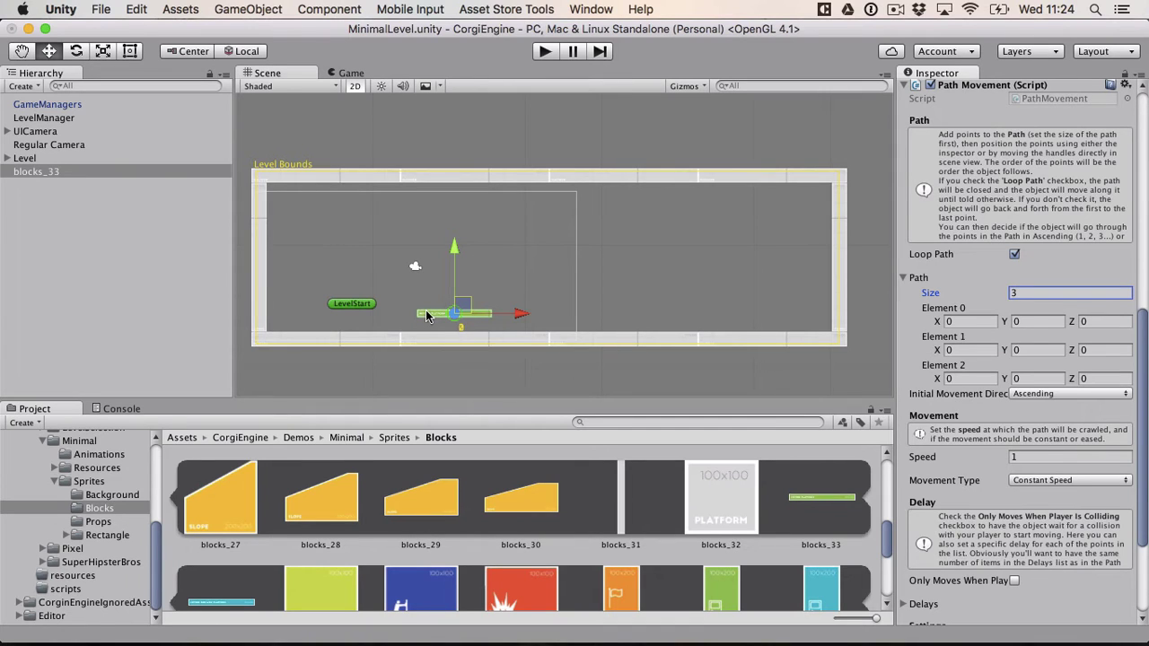
scroll(427, 316, up, 5)
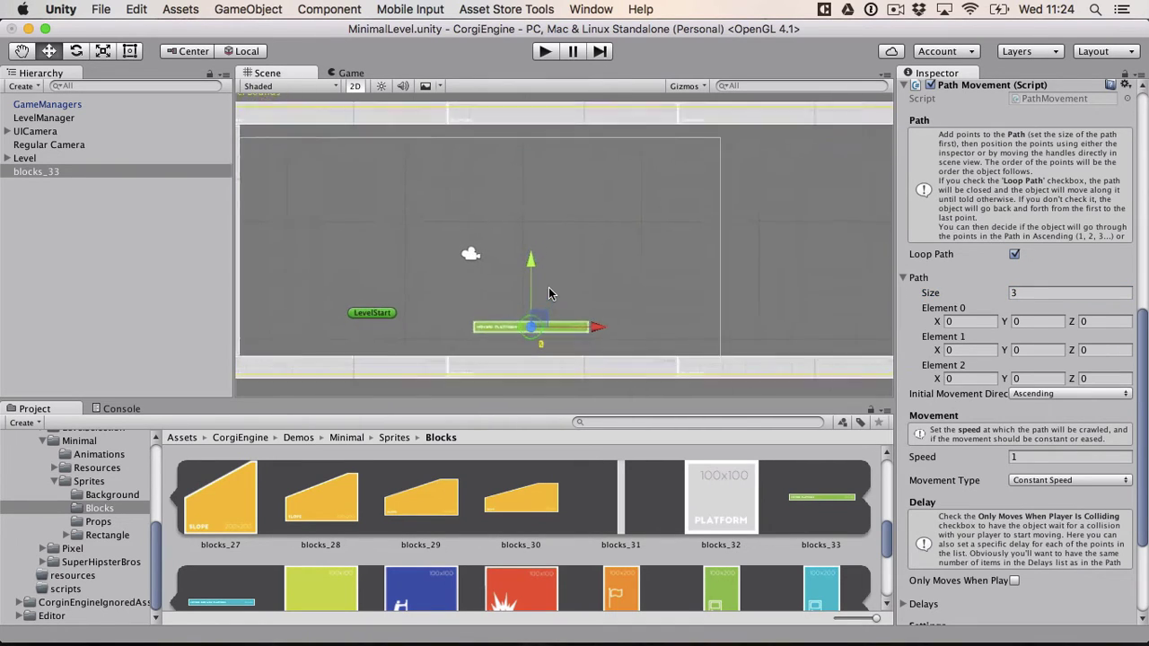
scroll(548, 288, up, 2)
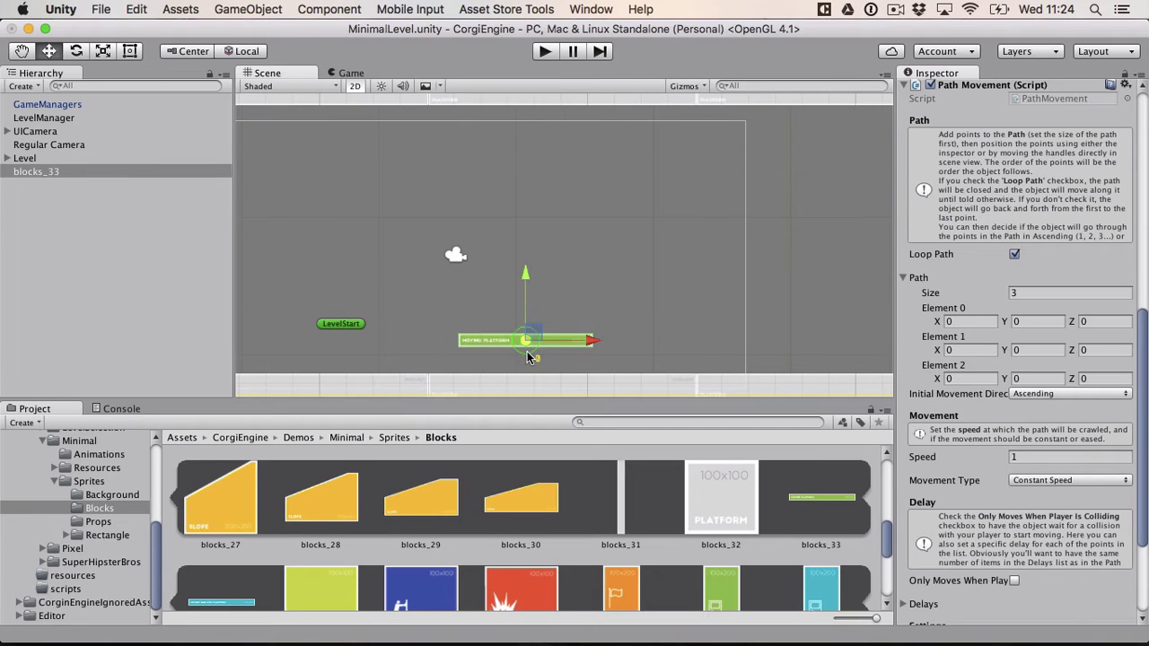
scroll(557, 315, up, 3)
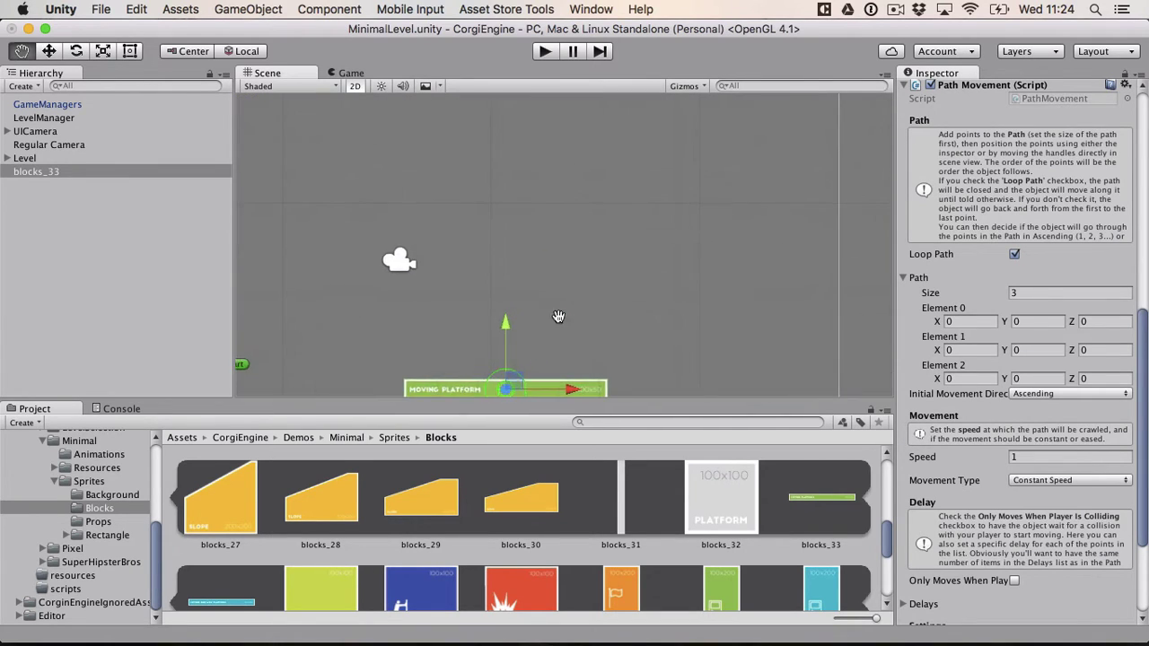
middle_drag(558, 315, 632, 222)
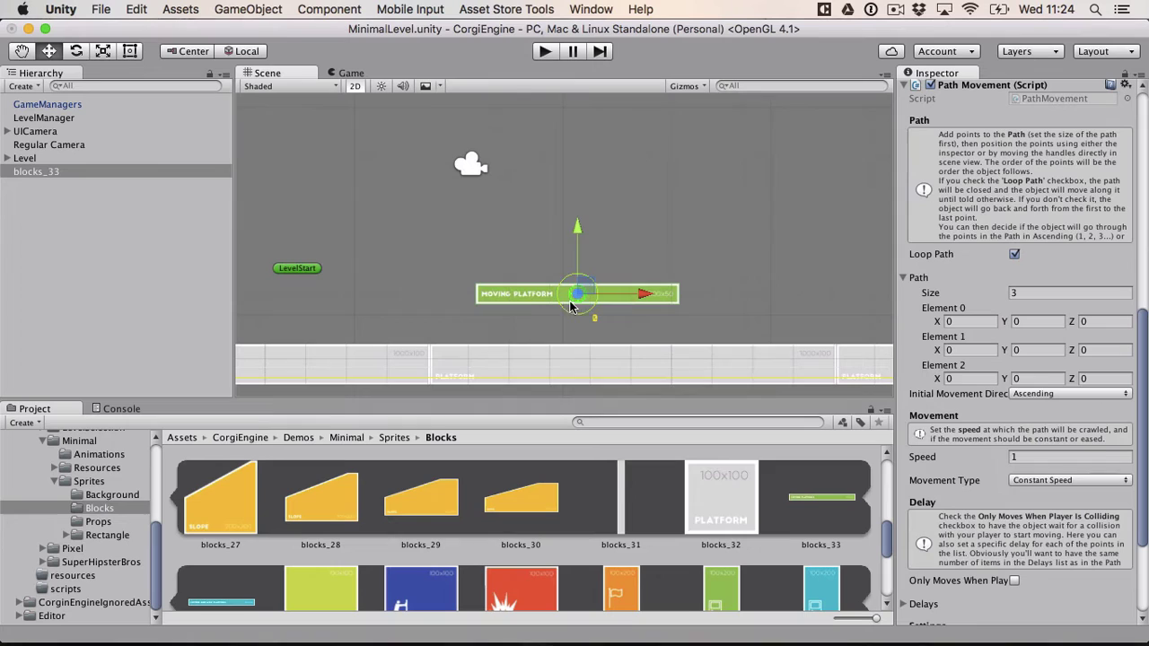
Drag path points 2, 1 and 0 into a triangle, point 0 near X -3.52, Y 0.23
drag(571, 306, 720, 132)
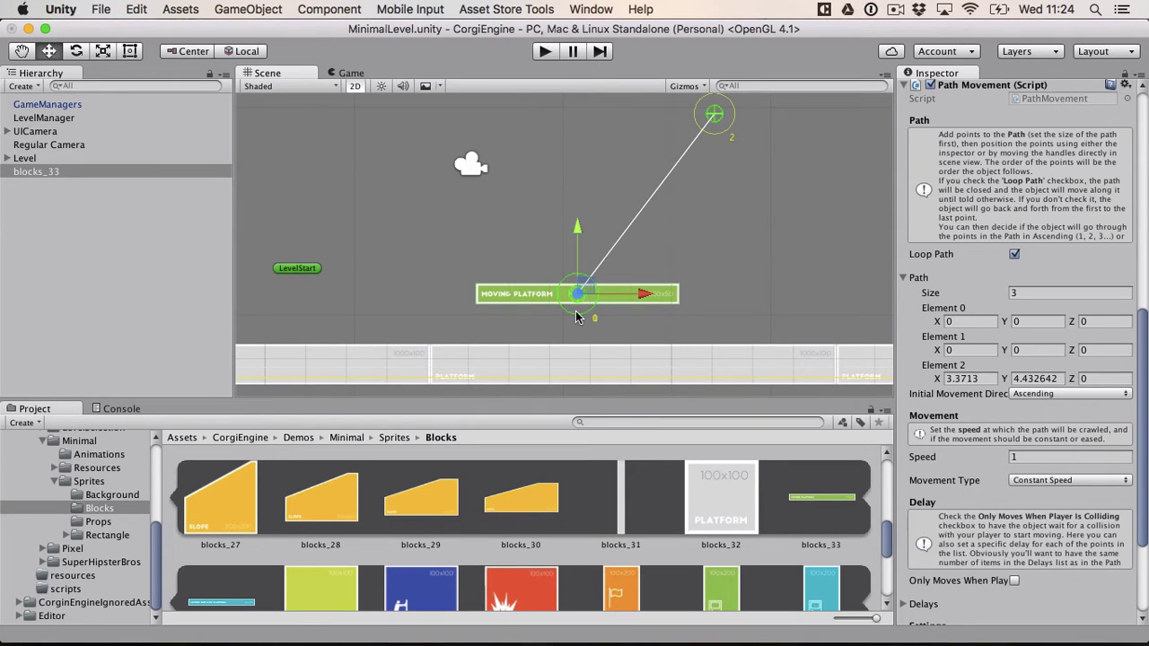
drag(576, 316, 460, 123)
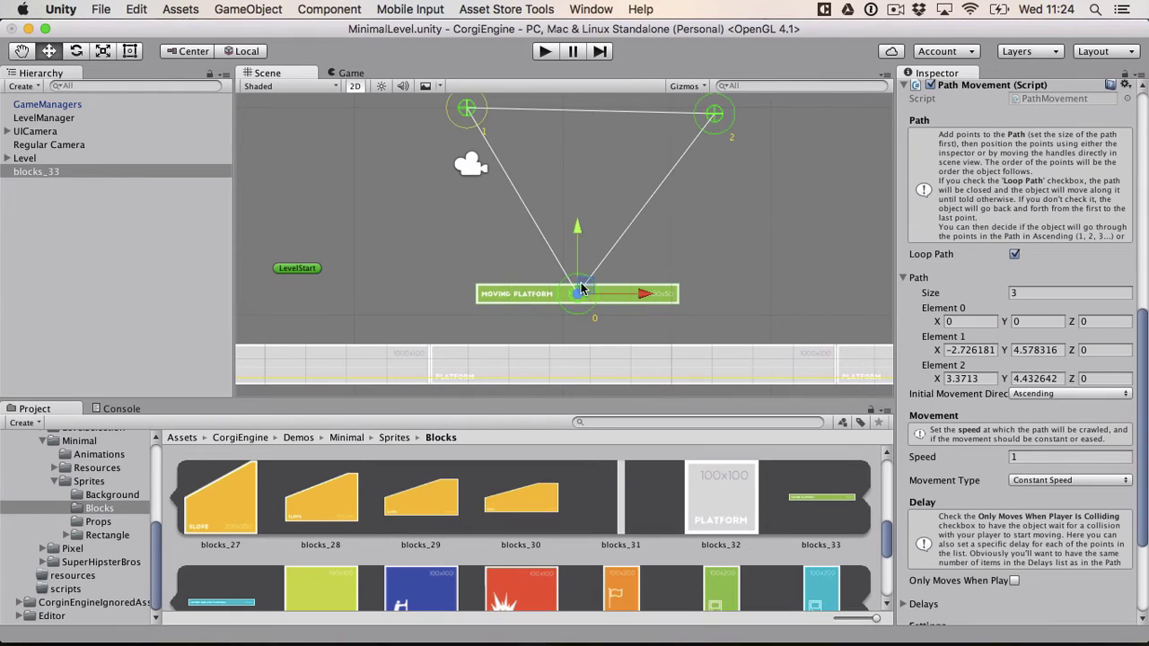
mouse_move(585, 287)
mouse_down()
mouse_move(619, 282)
mouse_move(600, 275)
mouse_up()
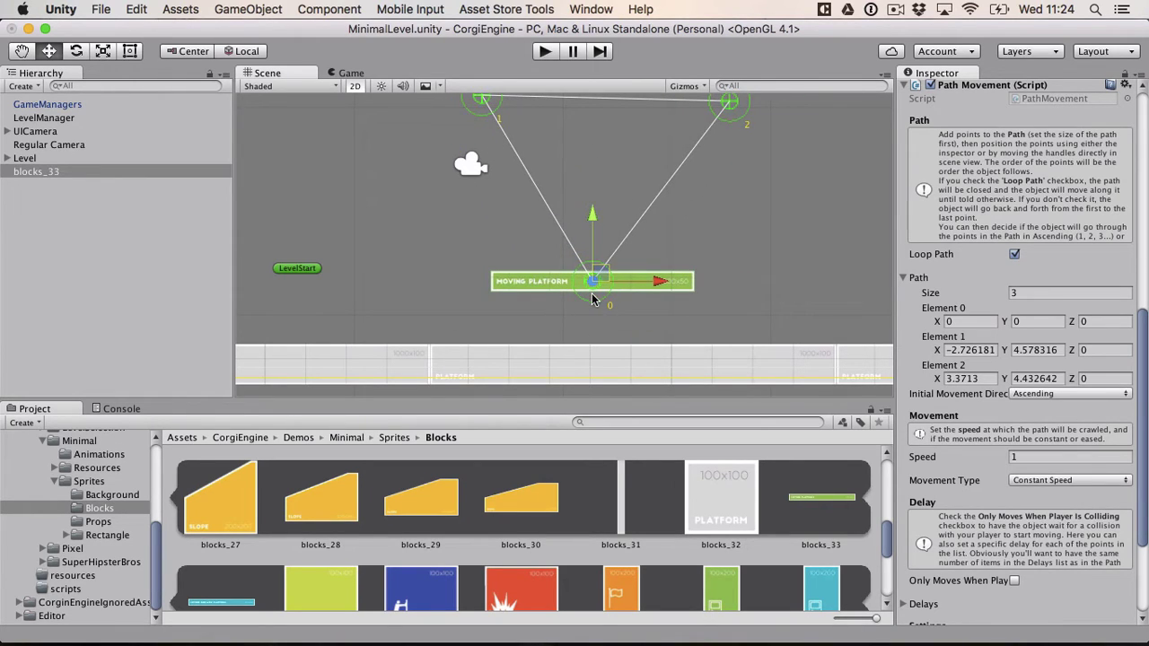
drag(593, 302, 450, 295)
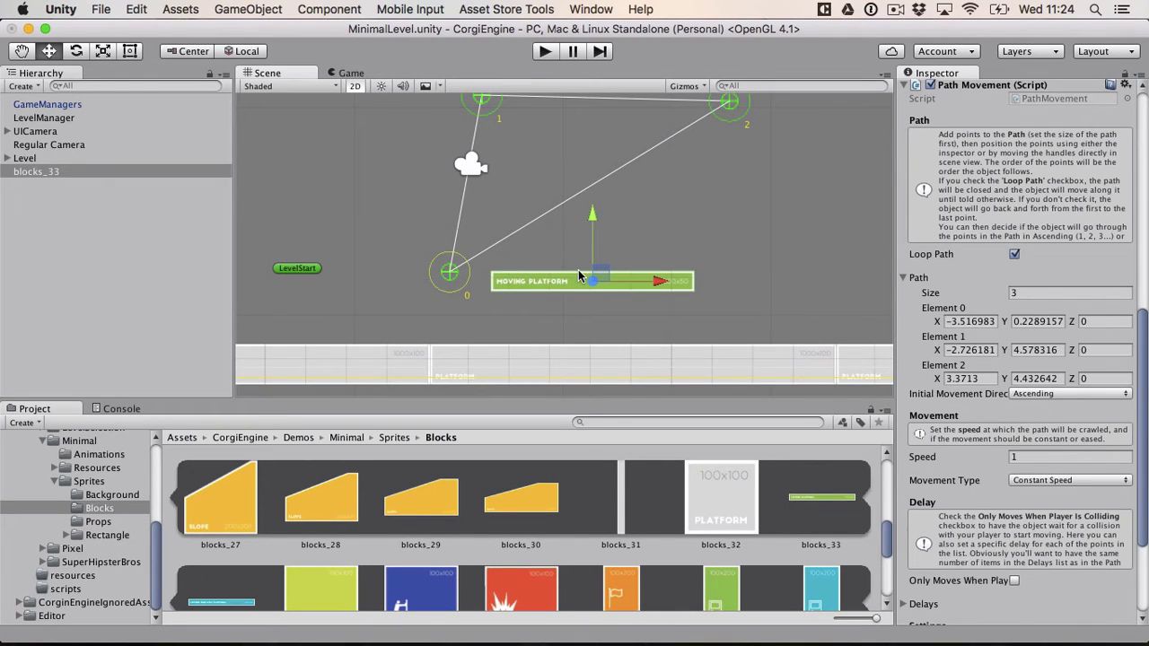
scroll(579, 276, up, 2)
middle_drag(579, 276, 579, 339)
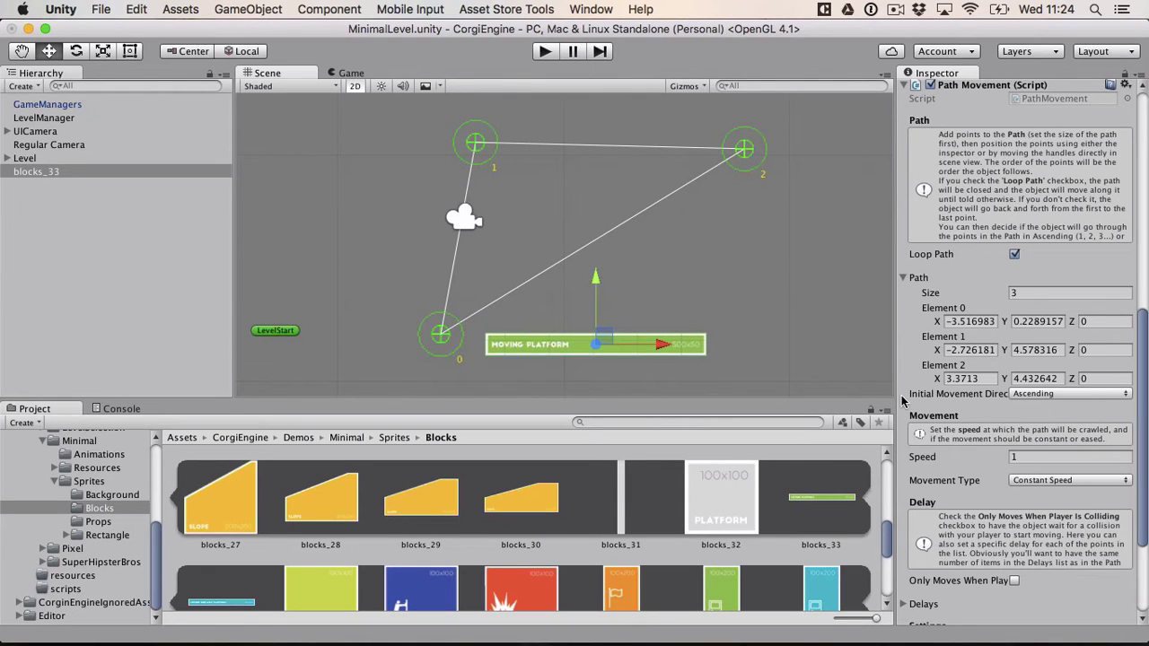
click(545, 52)
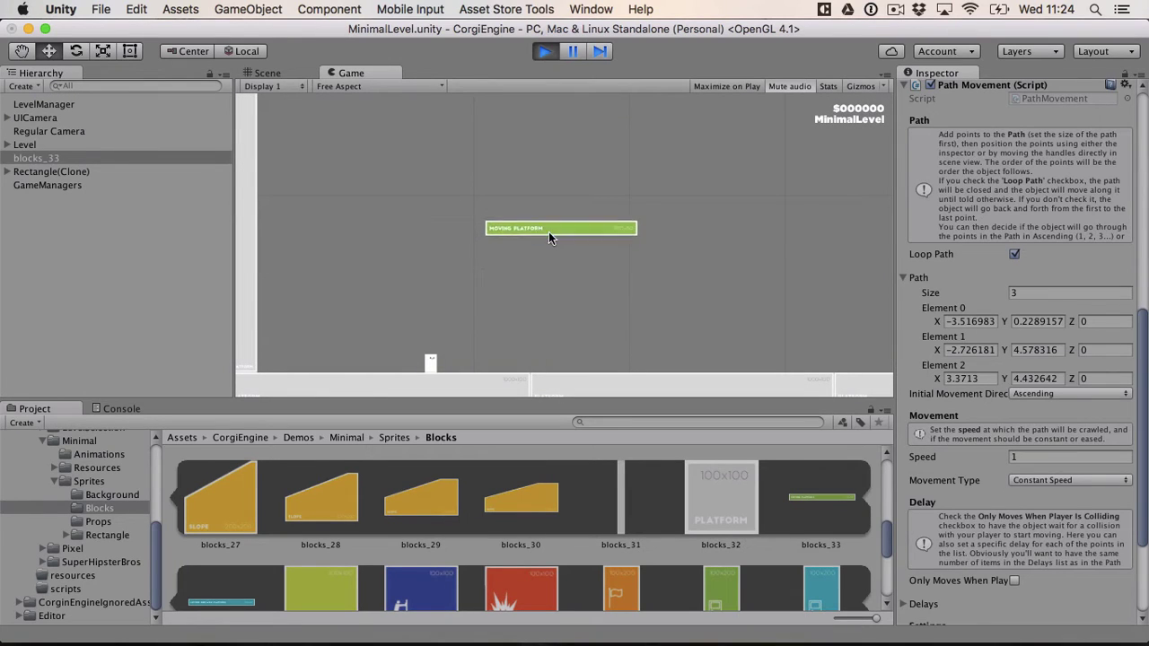
click(278, 86)
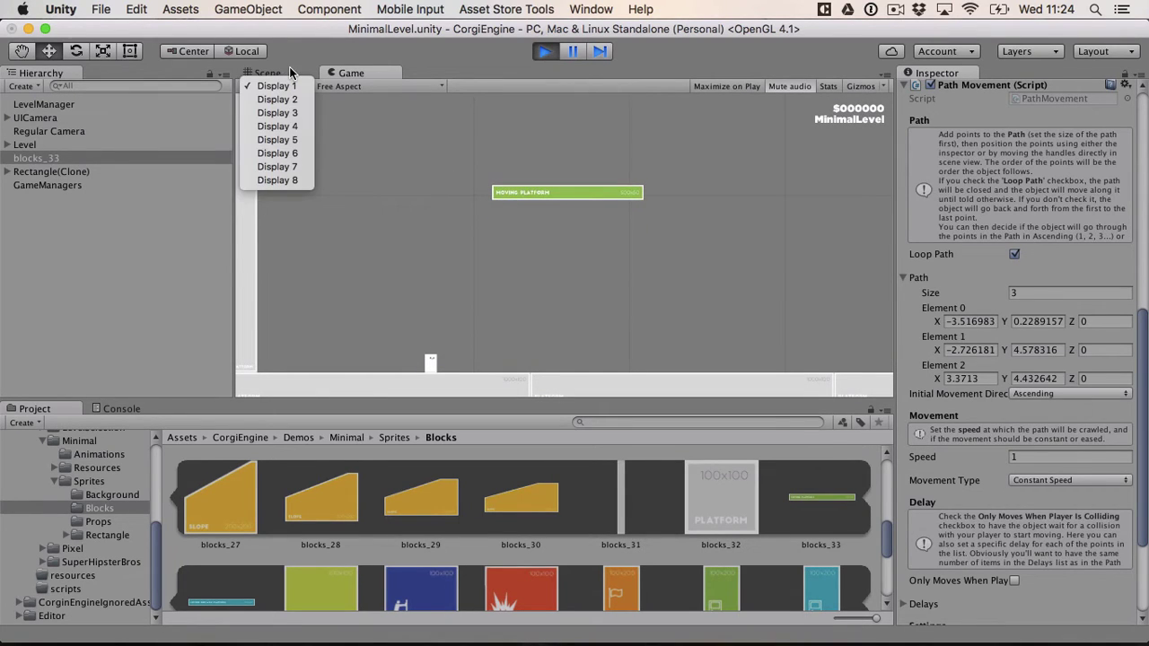
click(289, 68)
click(287, 72)
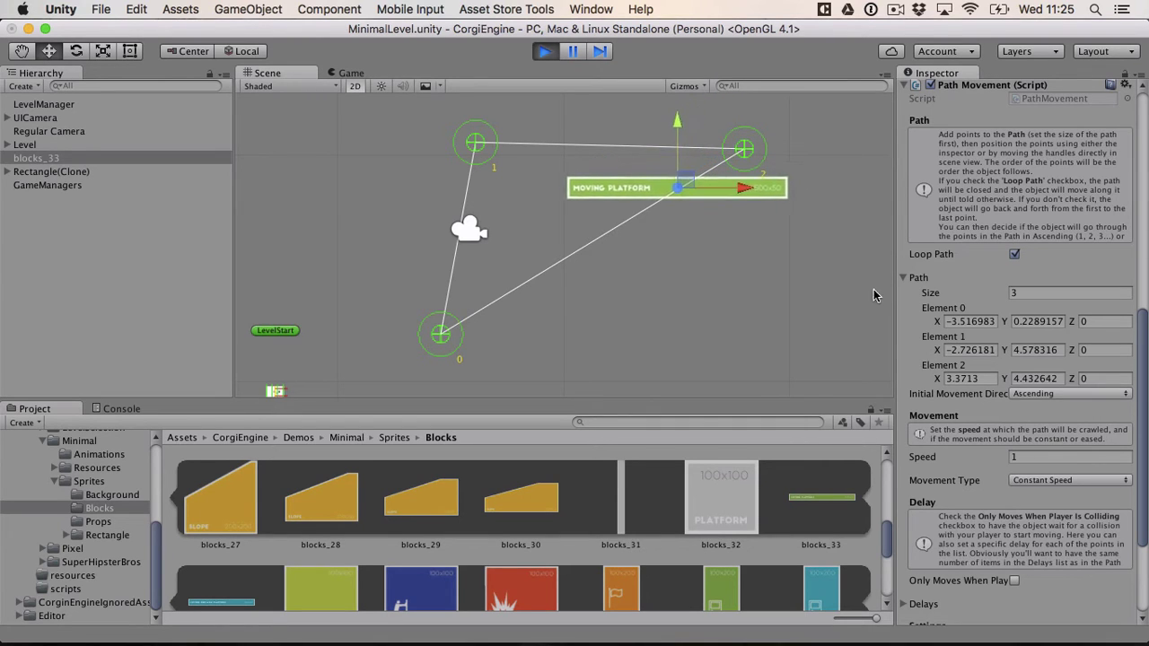
click(488, 175)
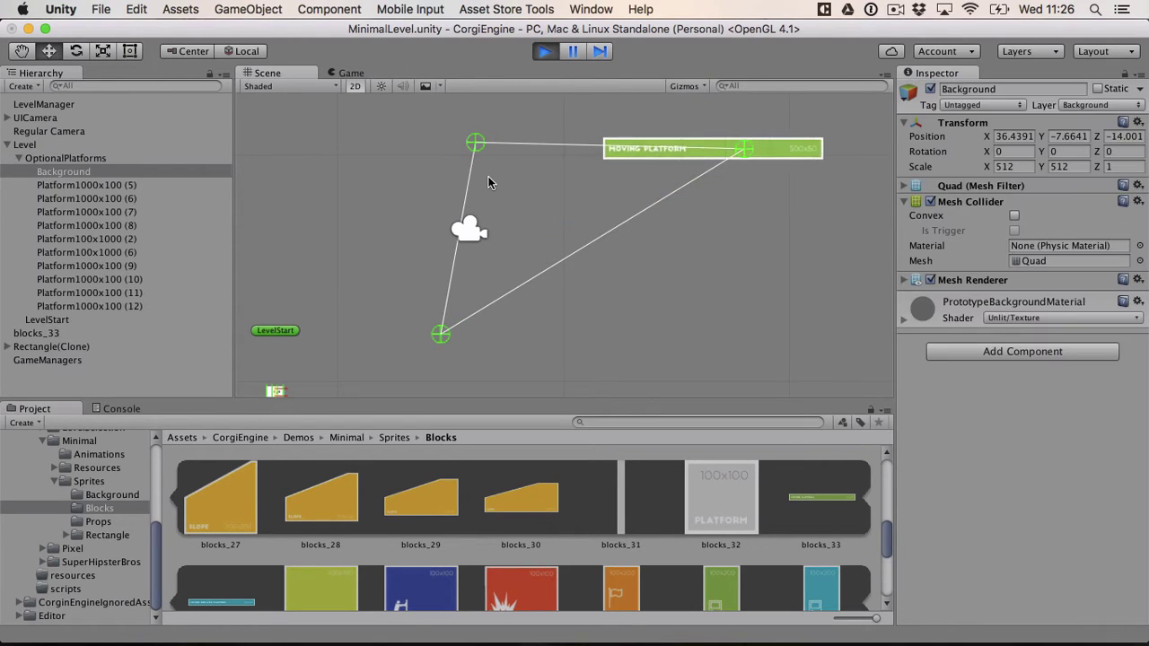
click(359, 72)
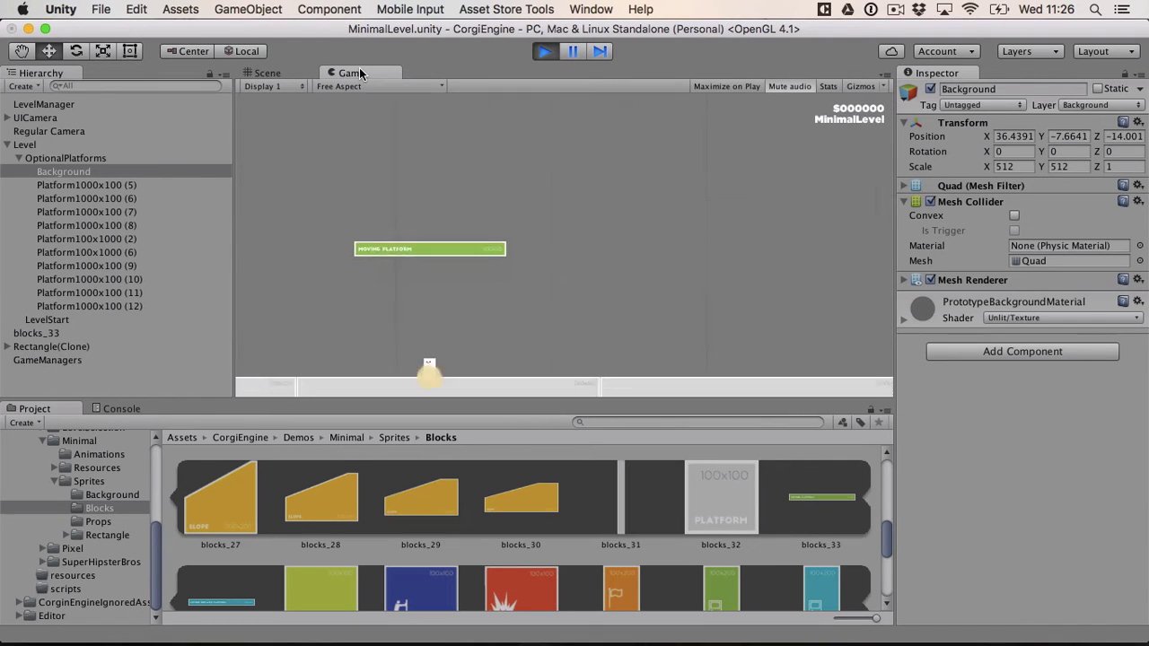
key(space)
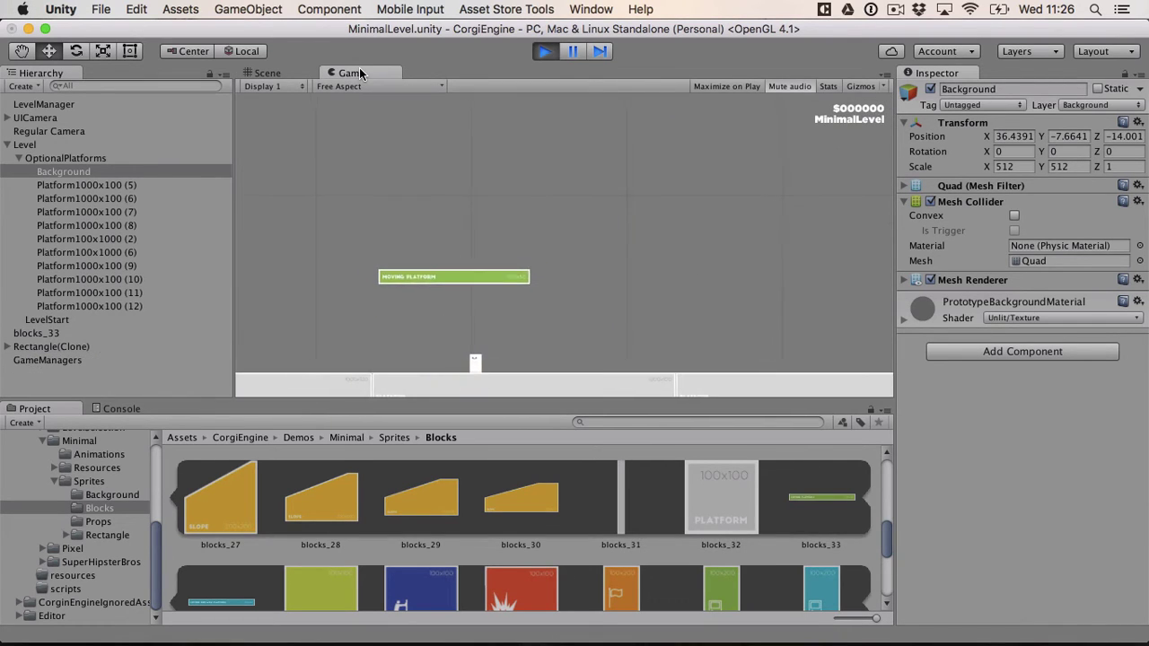
click(543, 52)
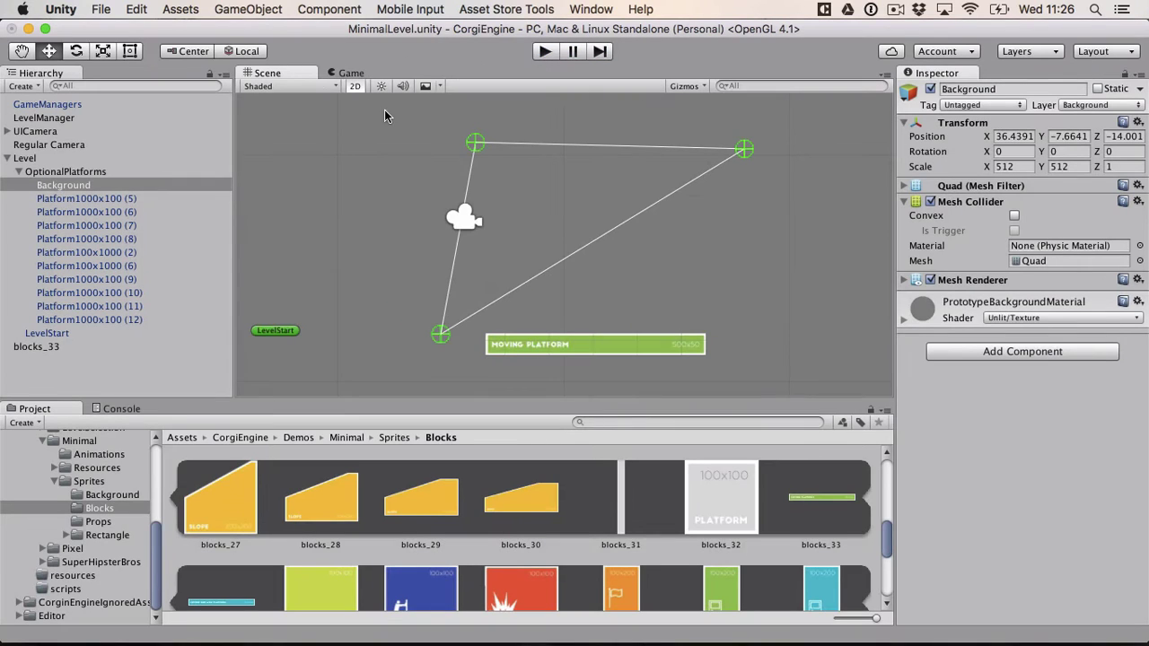
click(610, 345)
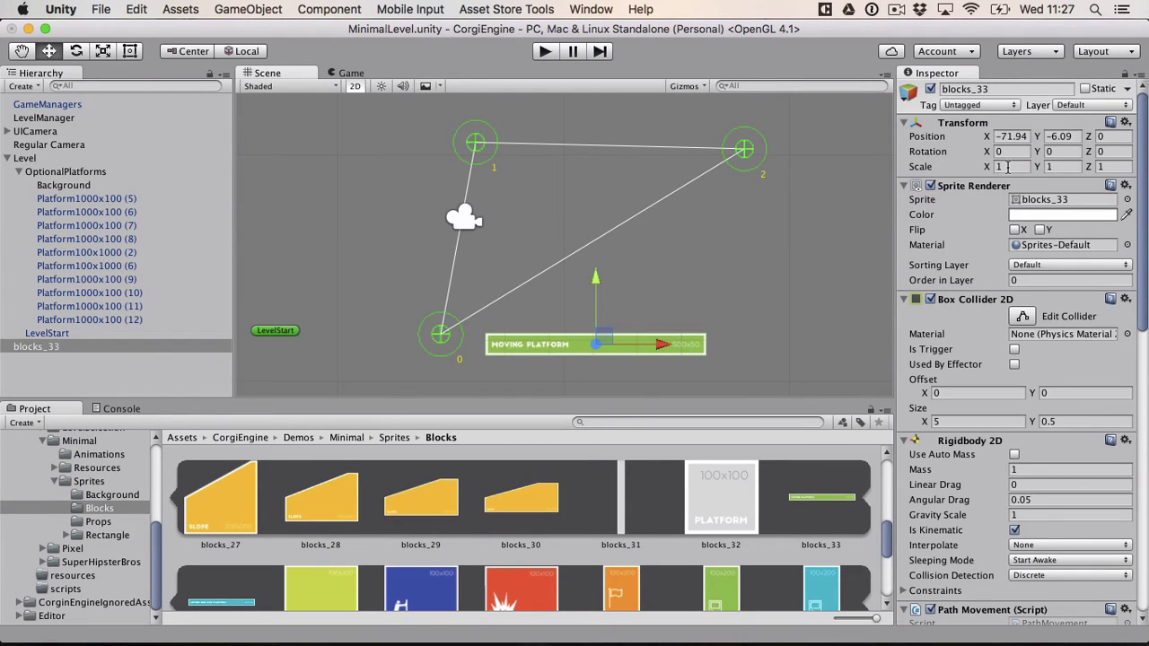
Assign blocks_33 the MovingPlatforms layer and Platforms sorting layer, then start Play mode
click(1075, 106)
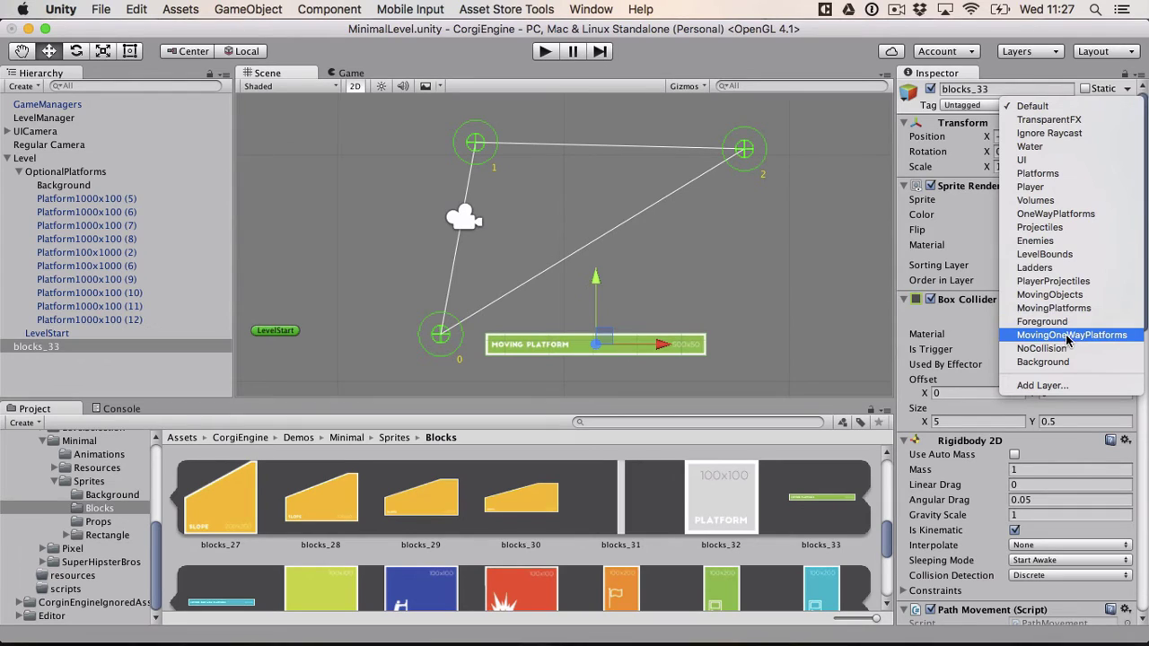
click(1072, 308)
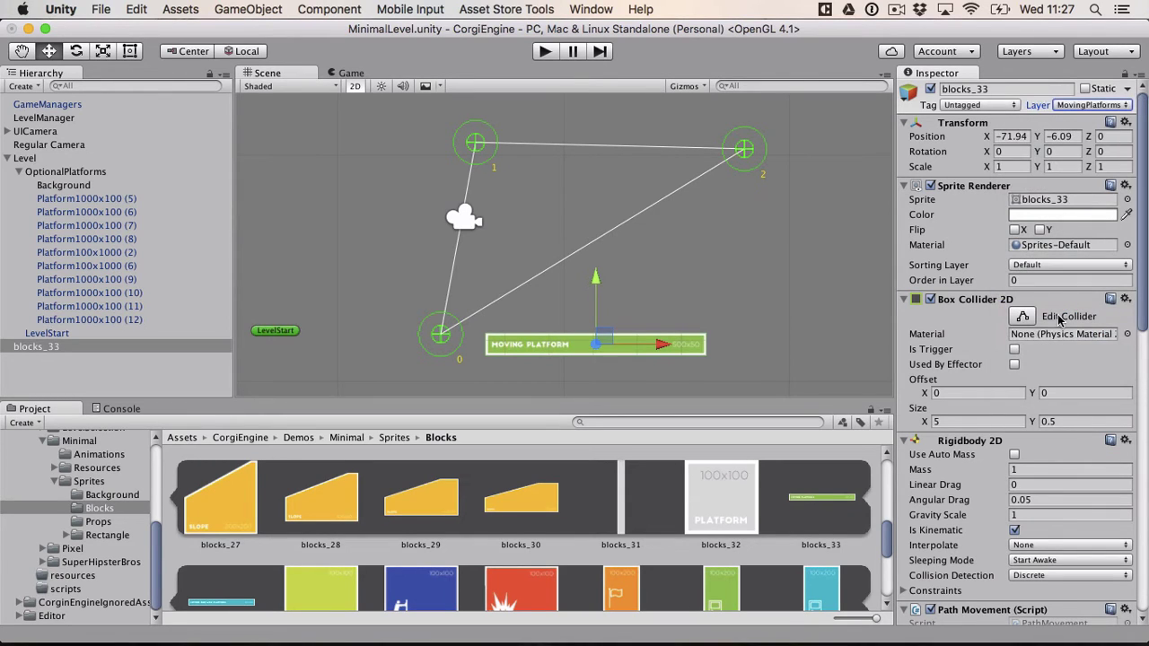
click(1055, 268)
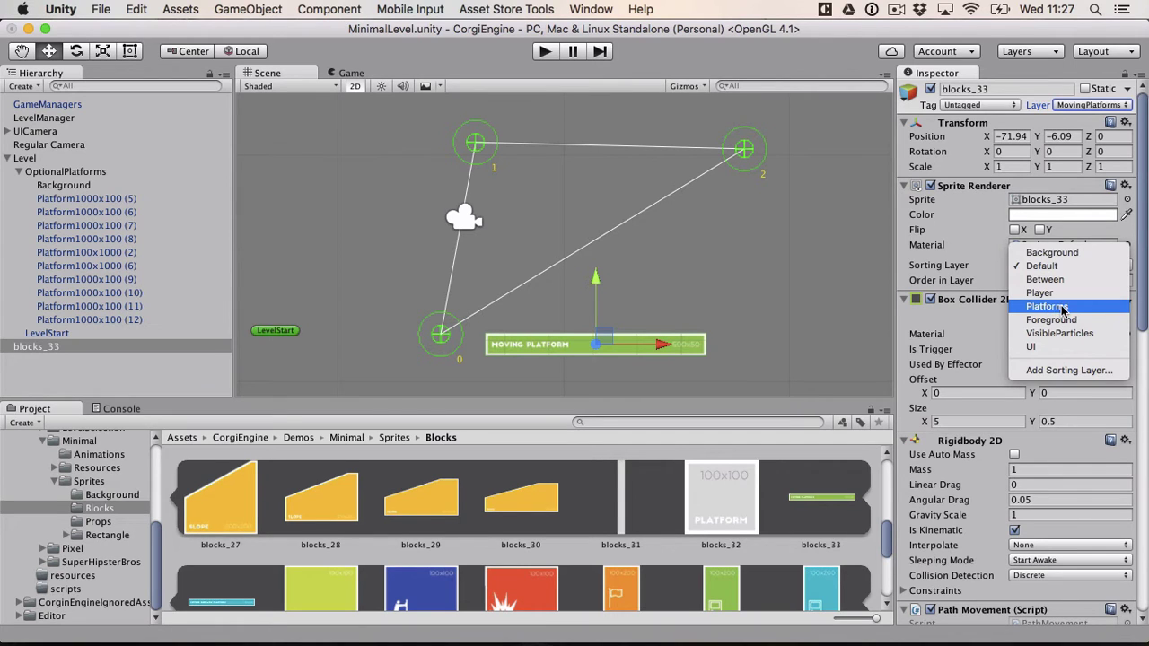
click(1063, 307)
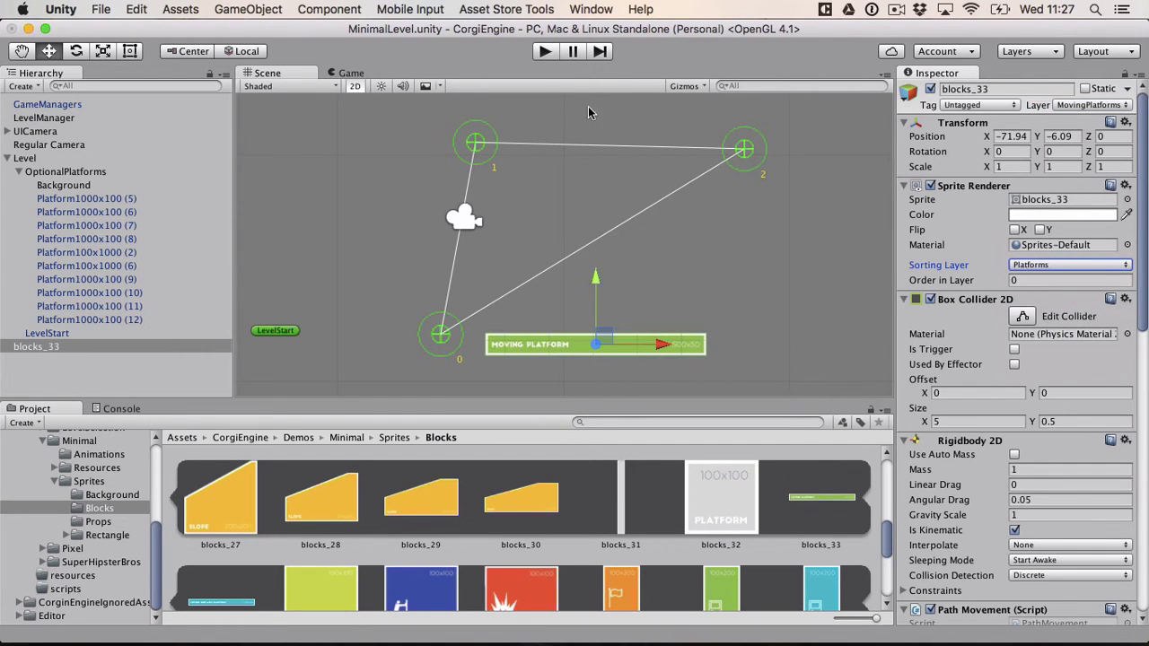
click(544, 51)
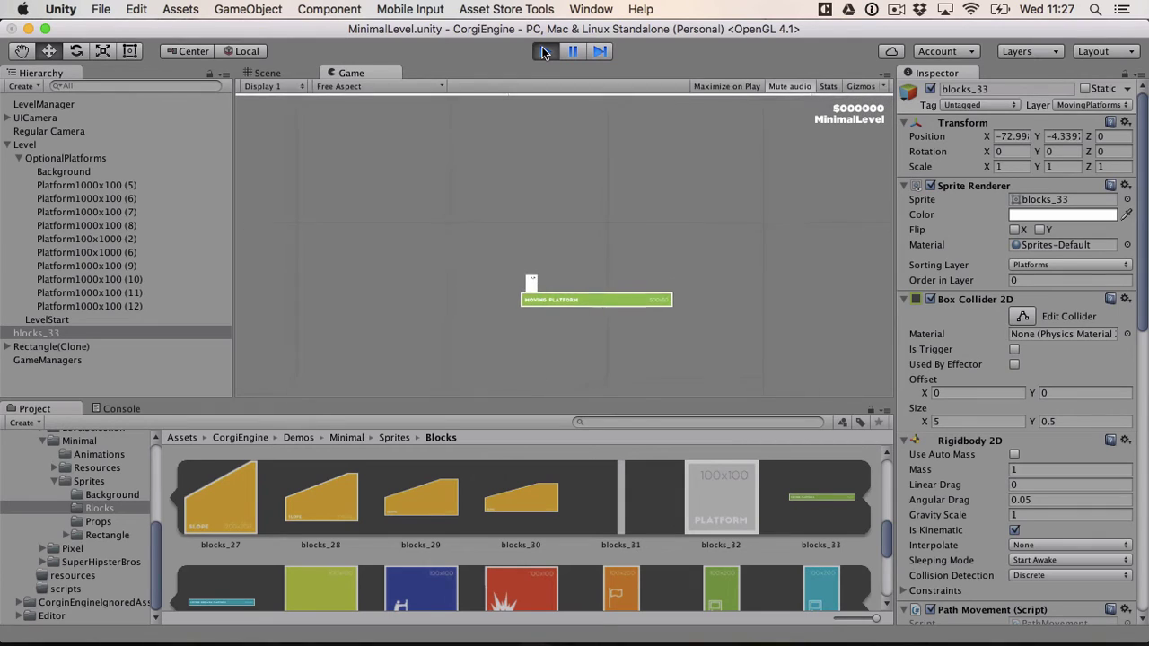
Turn off Loop Path and replay, watching the open three-point path in the Scene view
click(545, 51)
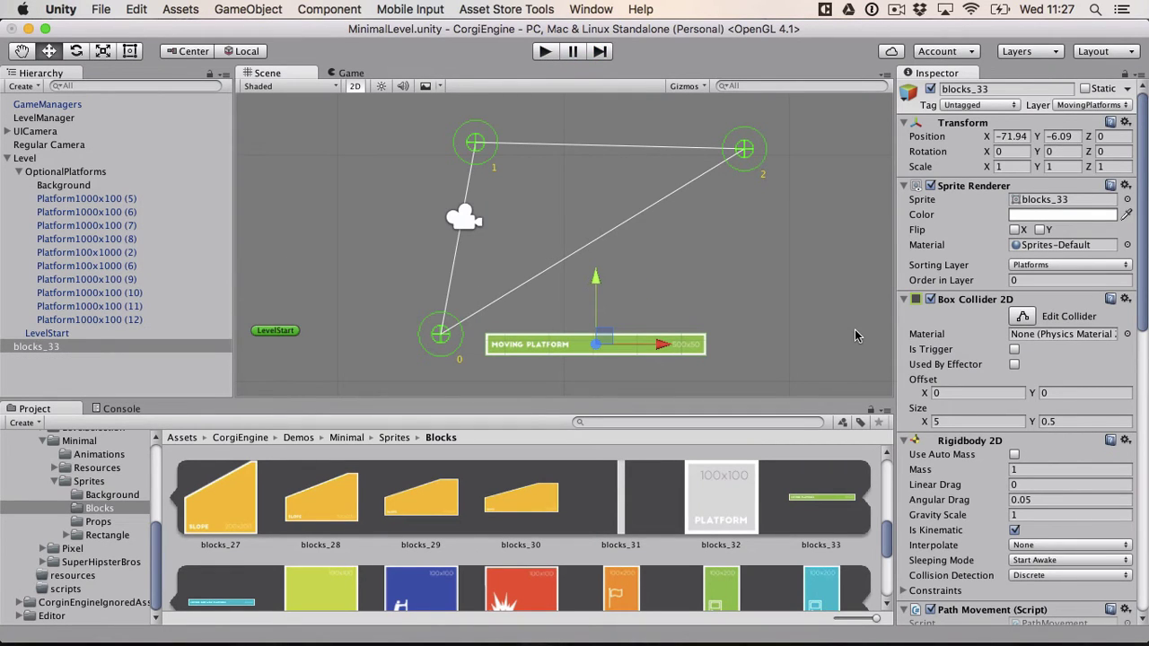
scroll(959, 464, down, 10)
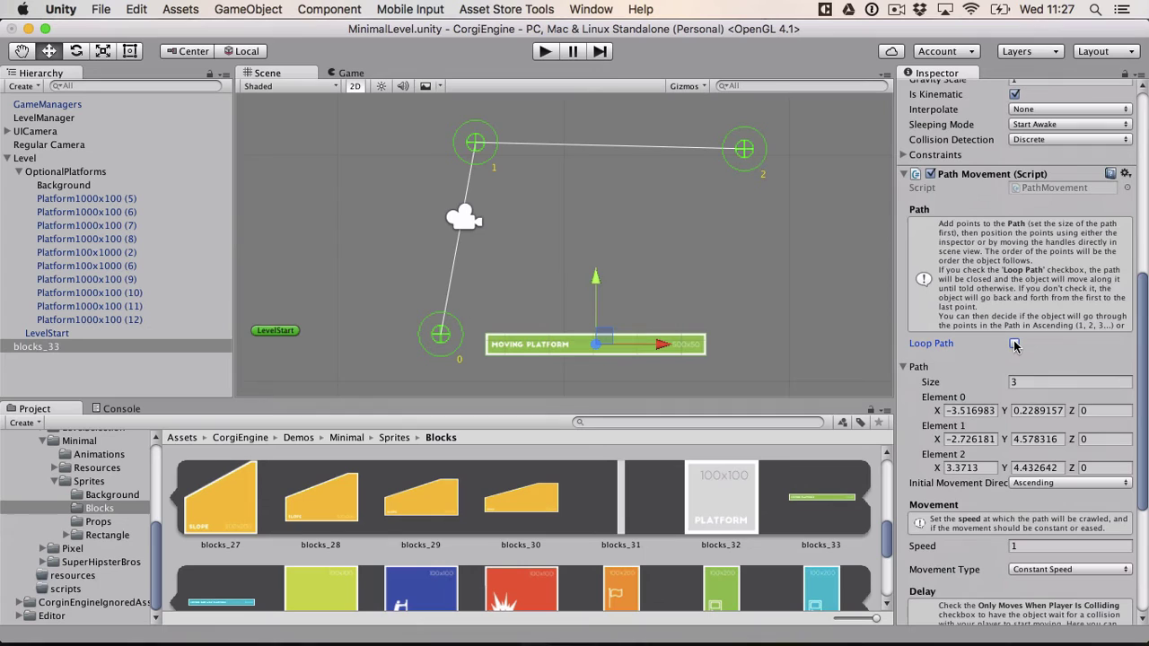
click(546, 52)
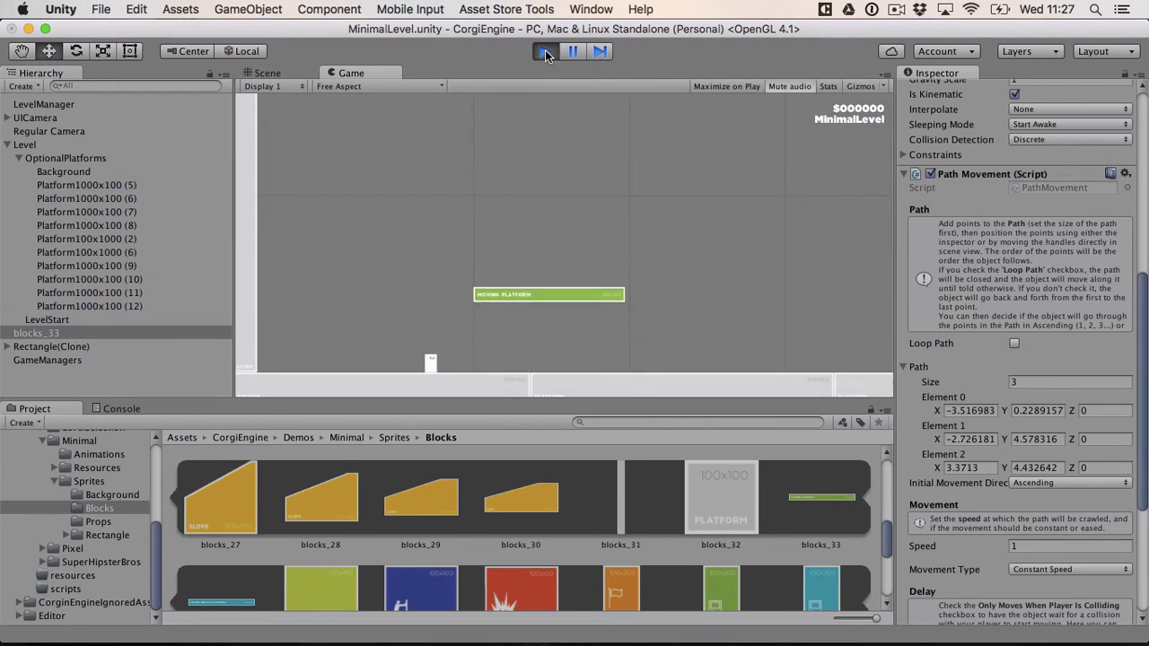
click(268, 73)
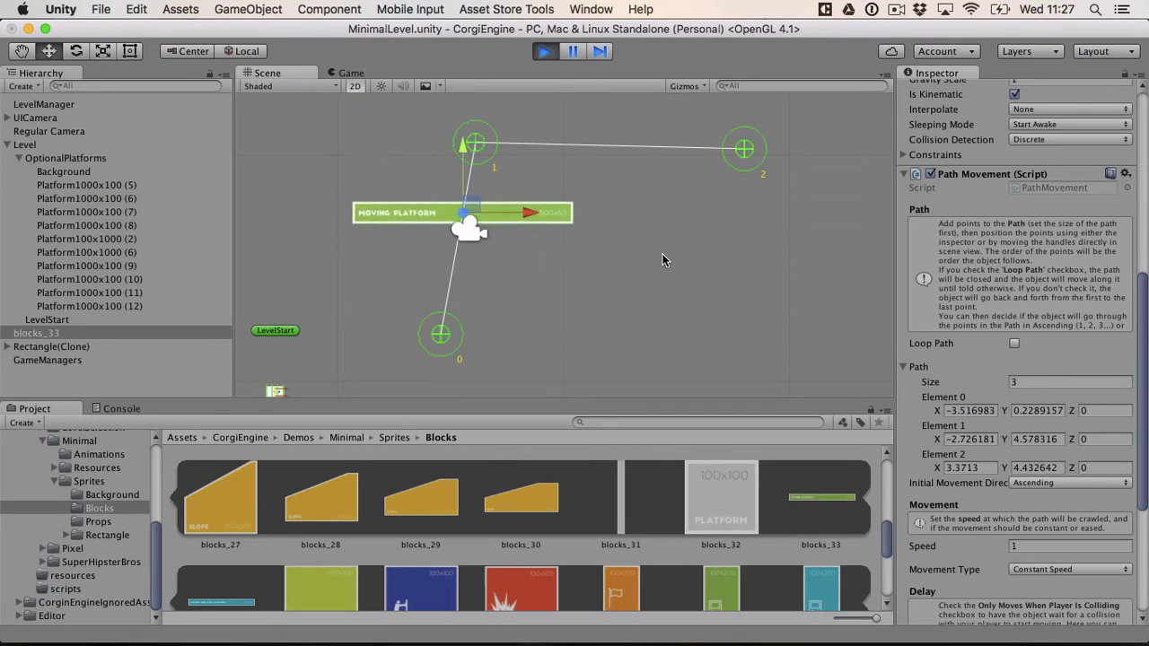
Set Speed to 15, toggle Loop Path on and off, and move point 2 to about X 3.97, Y 4.39
click(1031, 545)
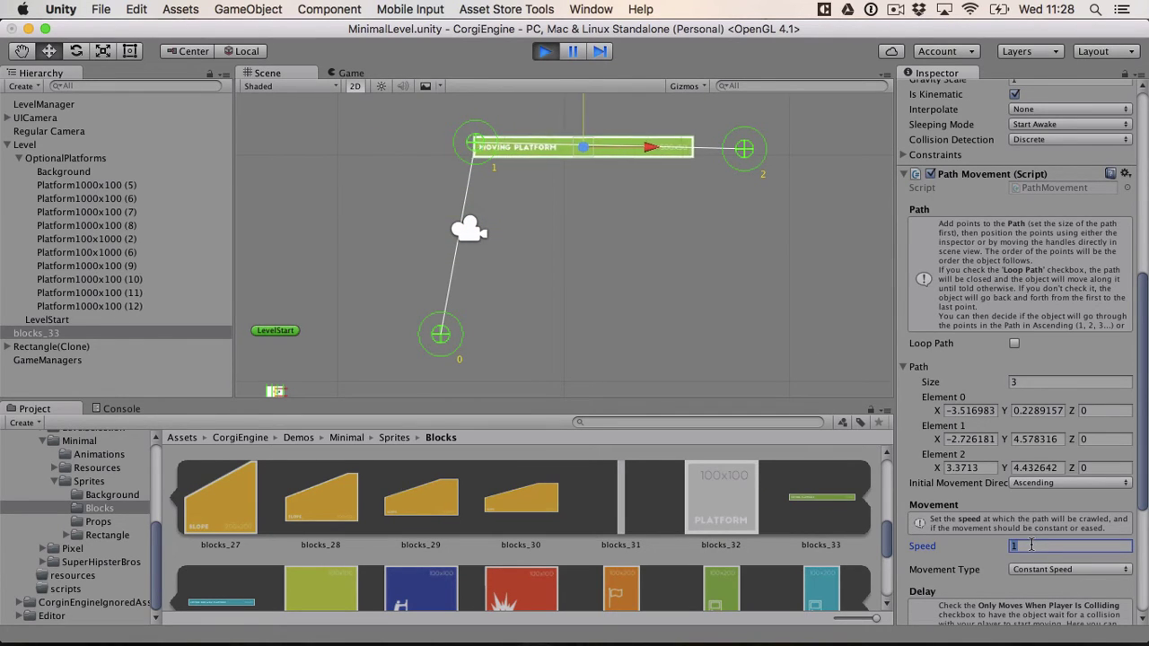
text(5)
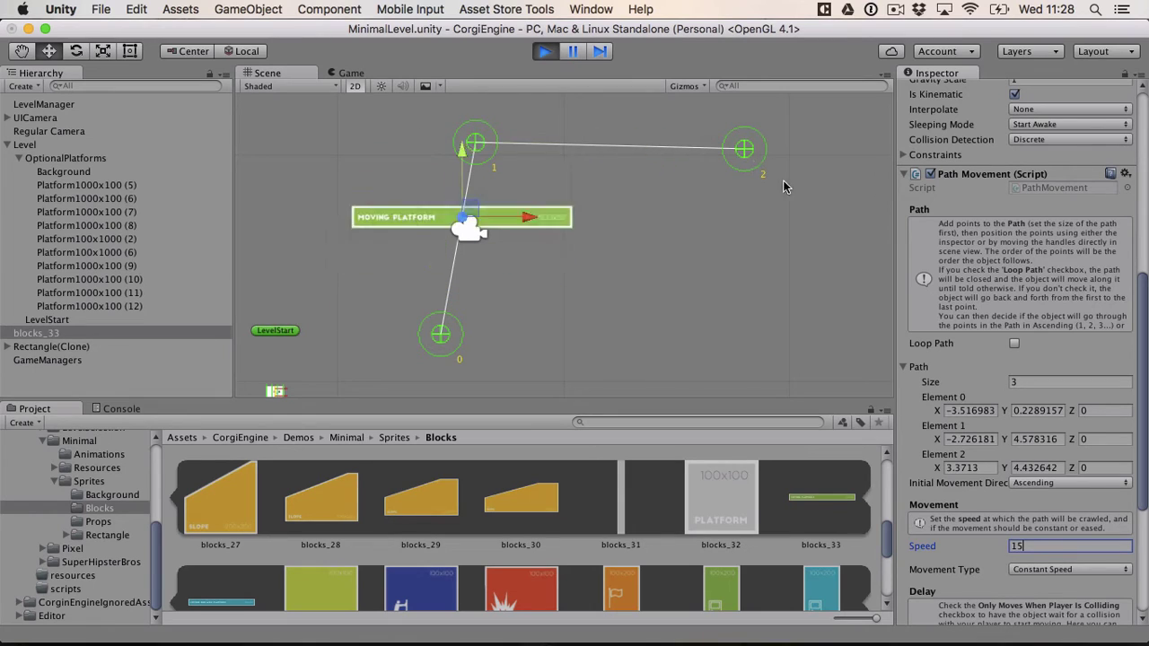
click(1014, 344)
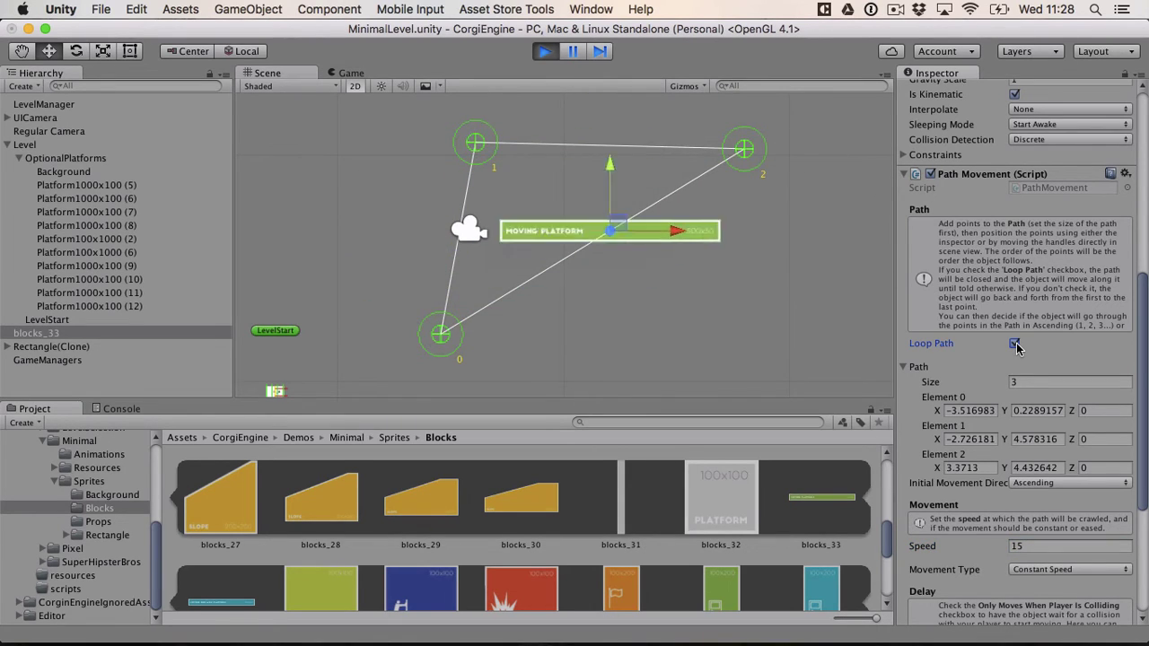
click(1014, 344)
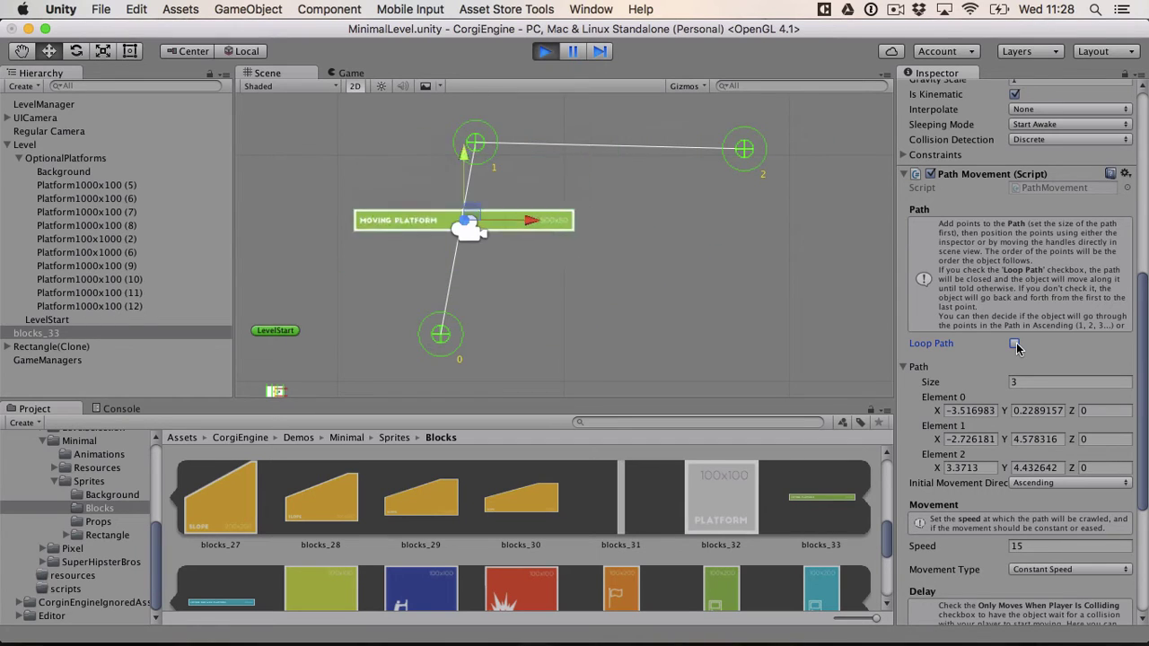
drag(756, 171, 729, 375)
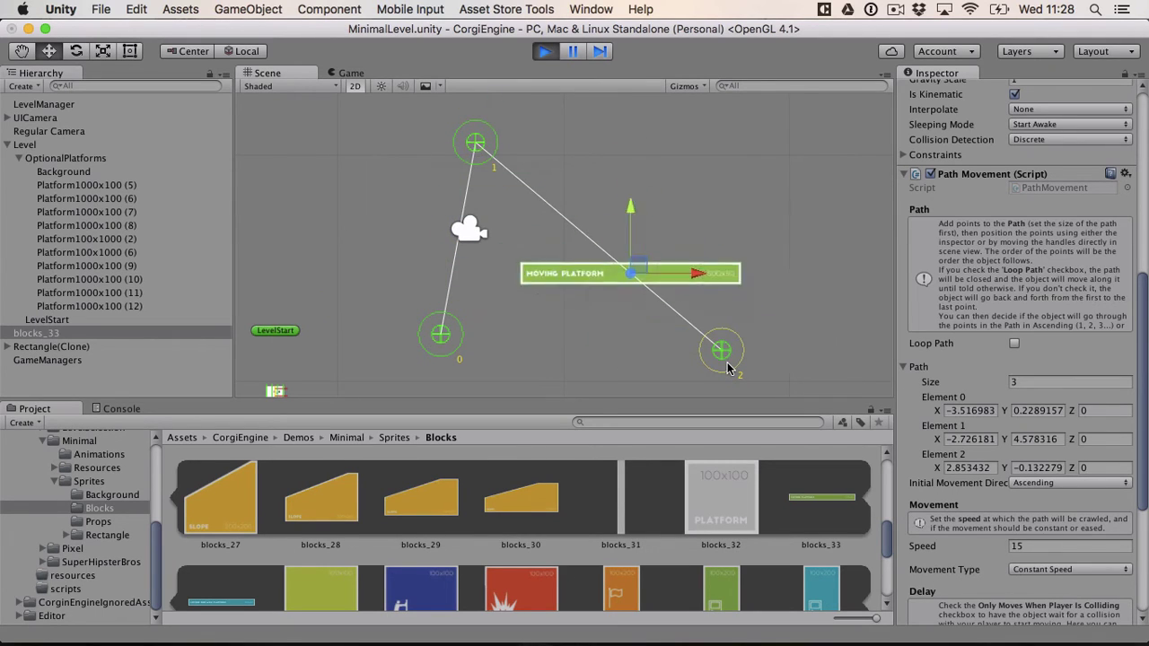
drag(727, 359, 778, 158)
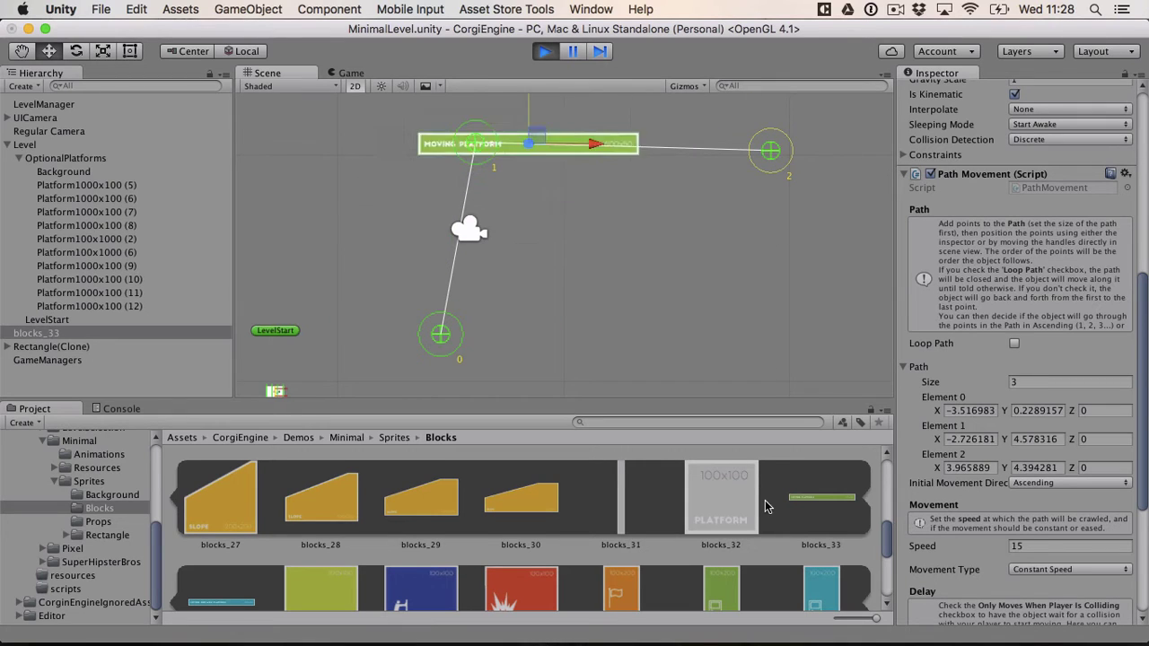
Change the platform speed and switch its Movement Type to Ease Out
scroll(987, 561, down, 3)
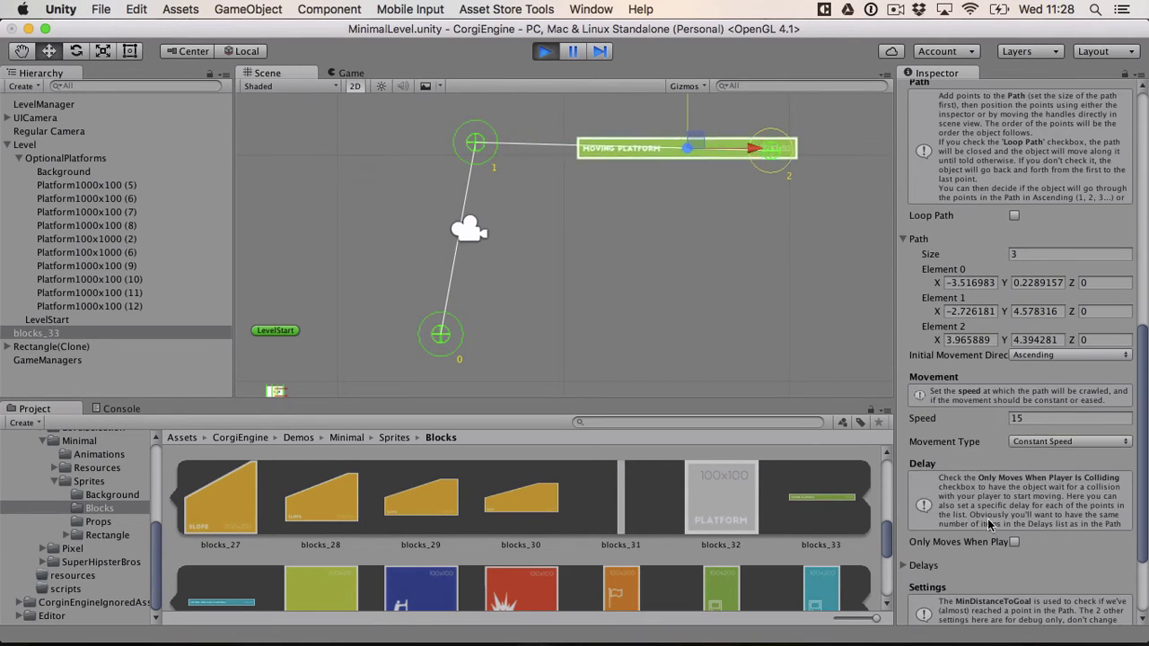
click(1039, 418)
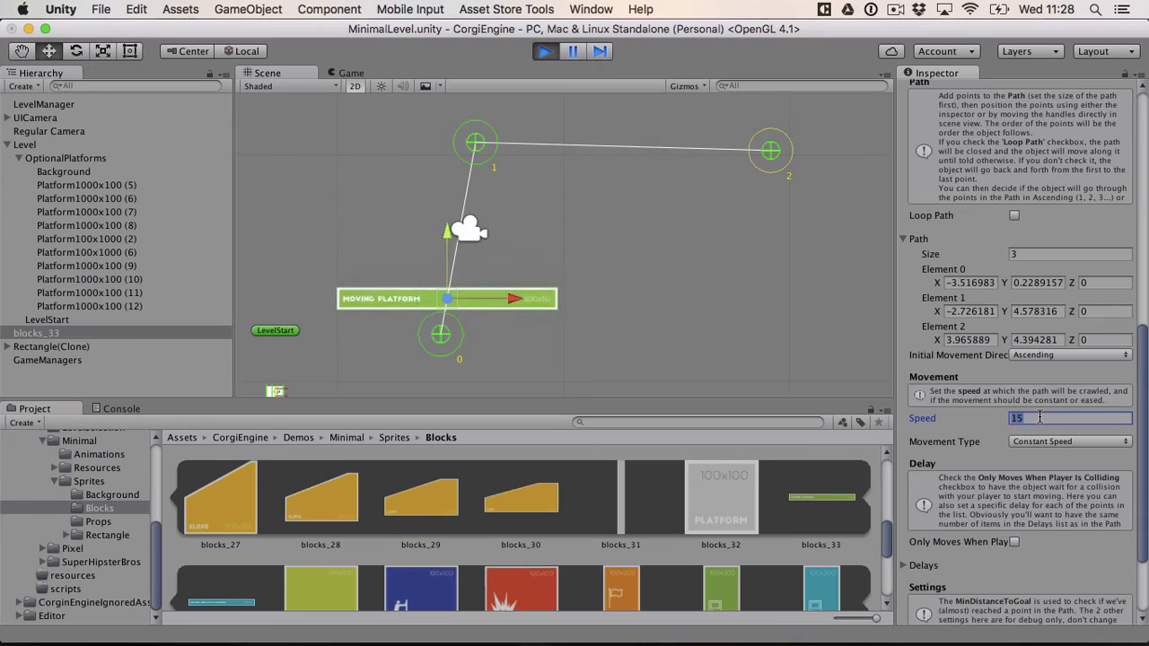
text(5)
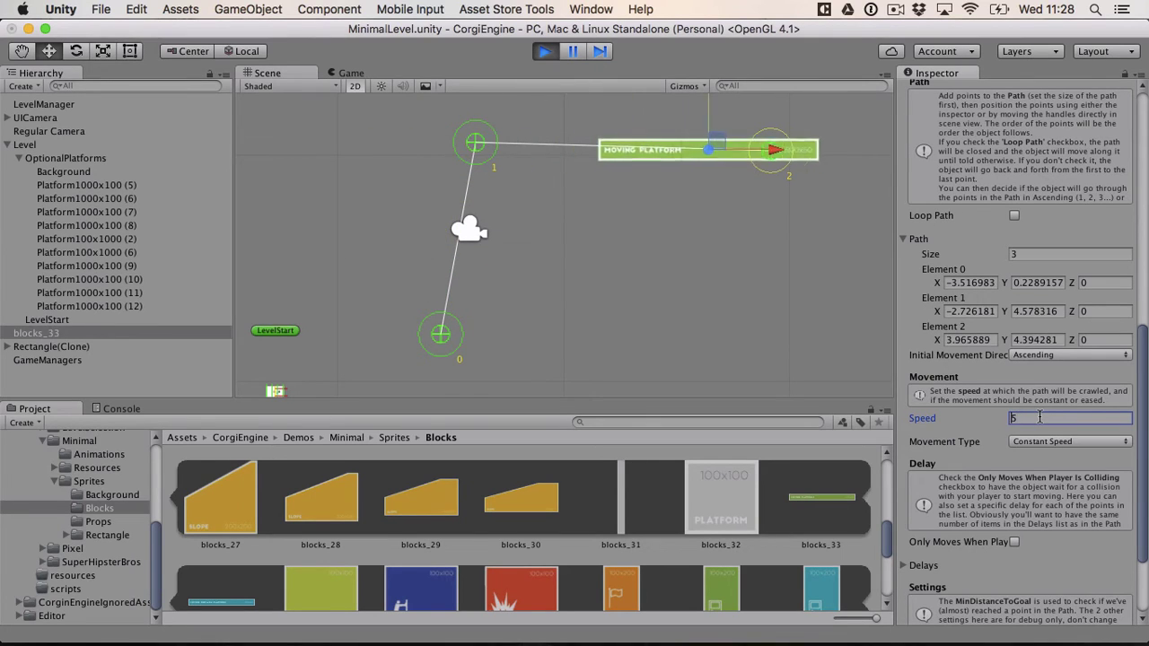
text(1)
click(1046, 442)
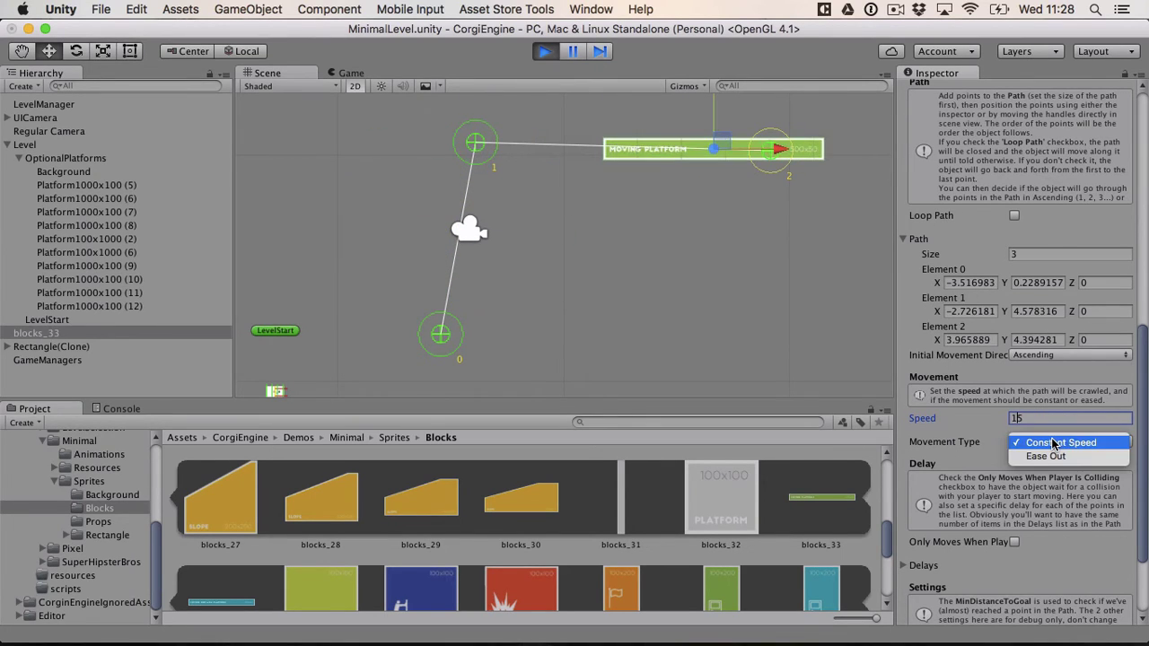
click(1045, 457)
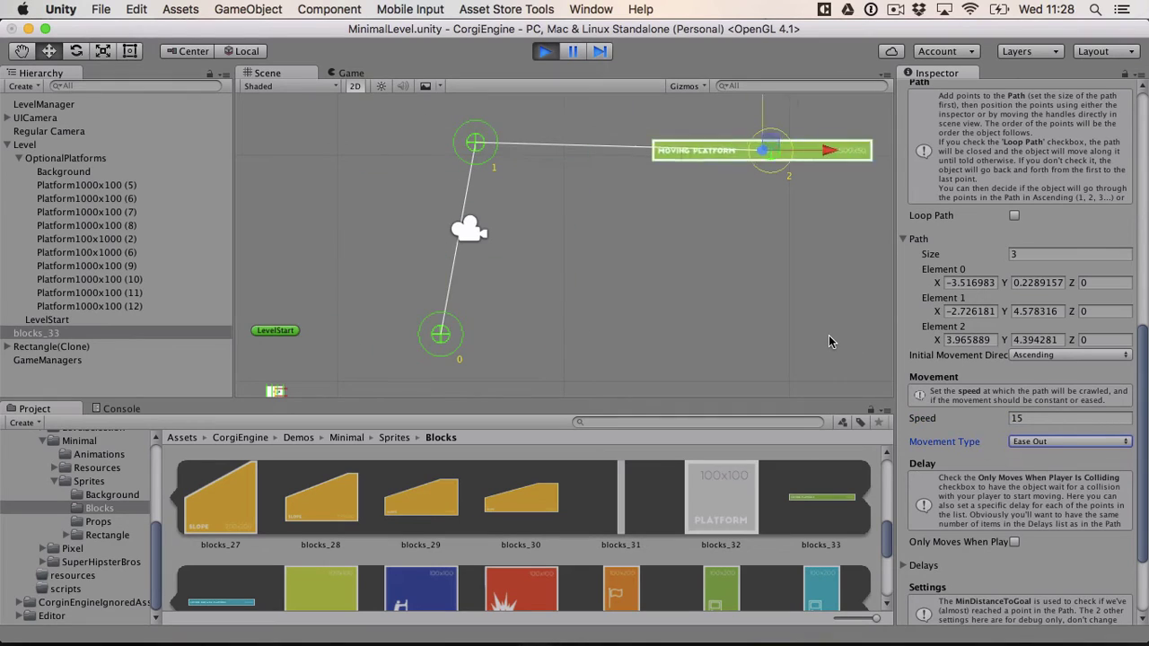
Set the platform Speed to 5 and switch Movement Type back to Constant Speed
click(1025, 418)
text(5)
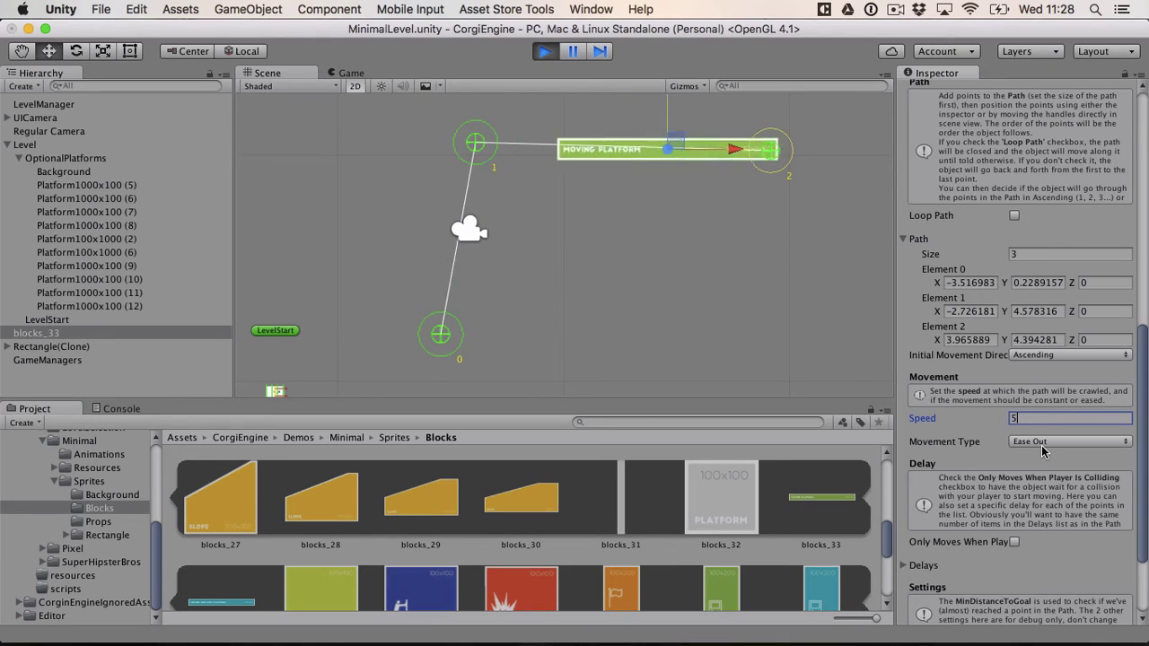
click(1055, 445)
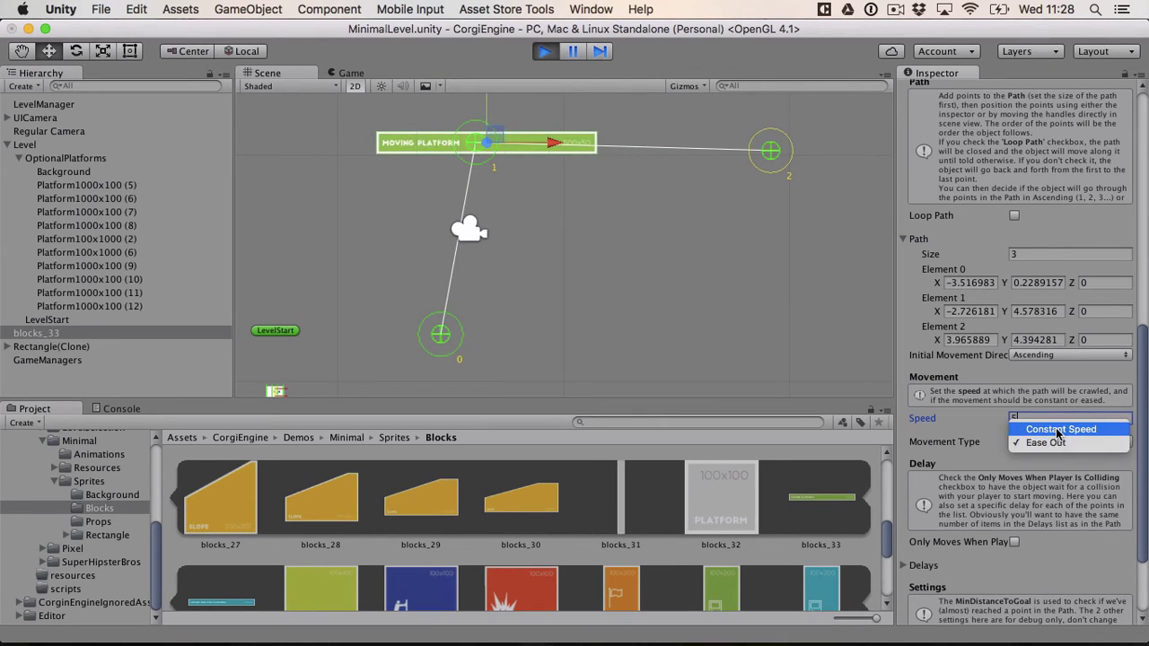
click(1057, 425)
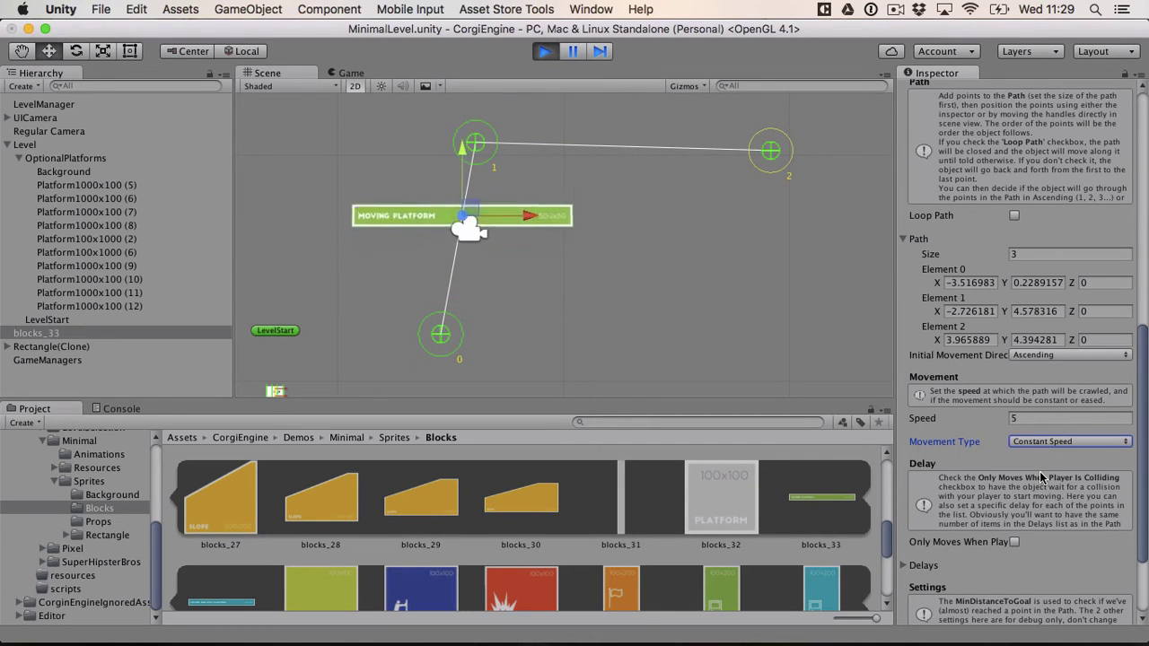
Enable Only Moves When Player Is Colliding, then jump the player onto the platform in Game view
scroll(1041, 481, down, 3)
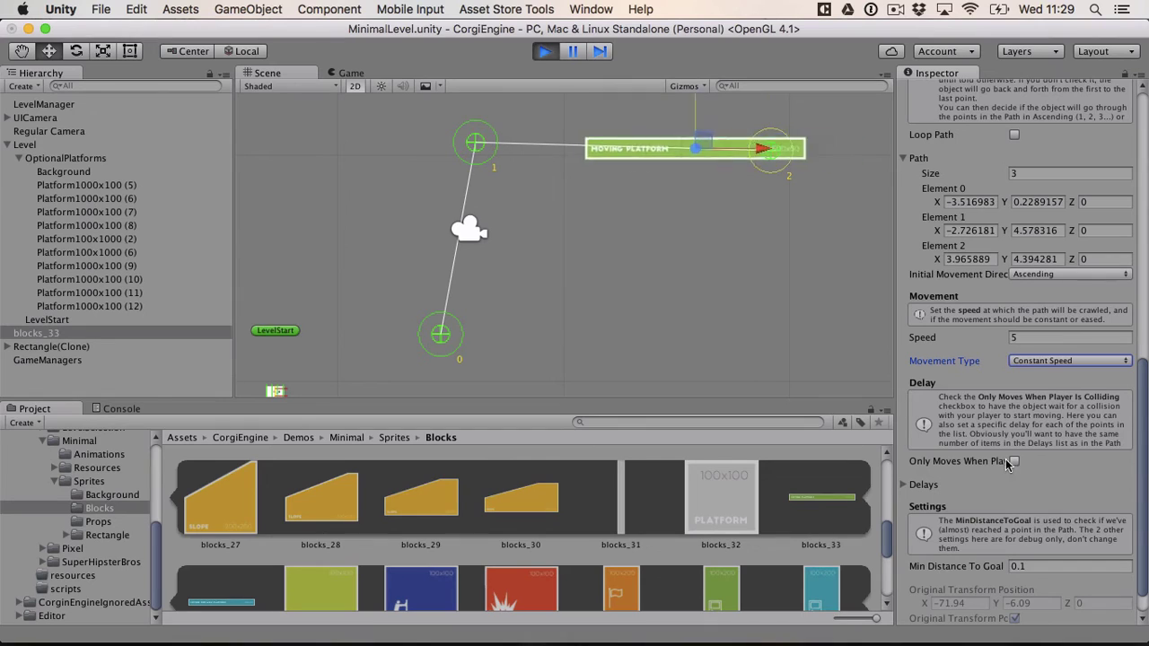
click(1014, 462)
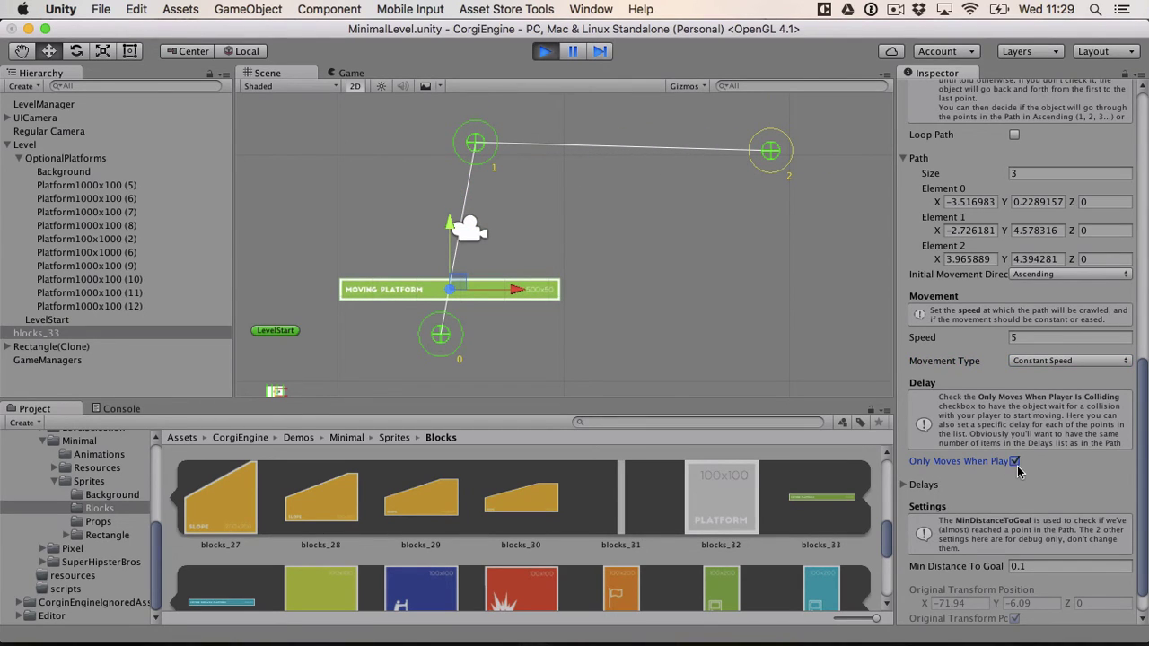
click(352, 74)
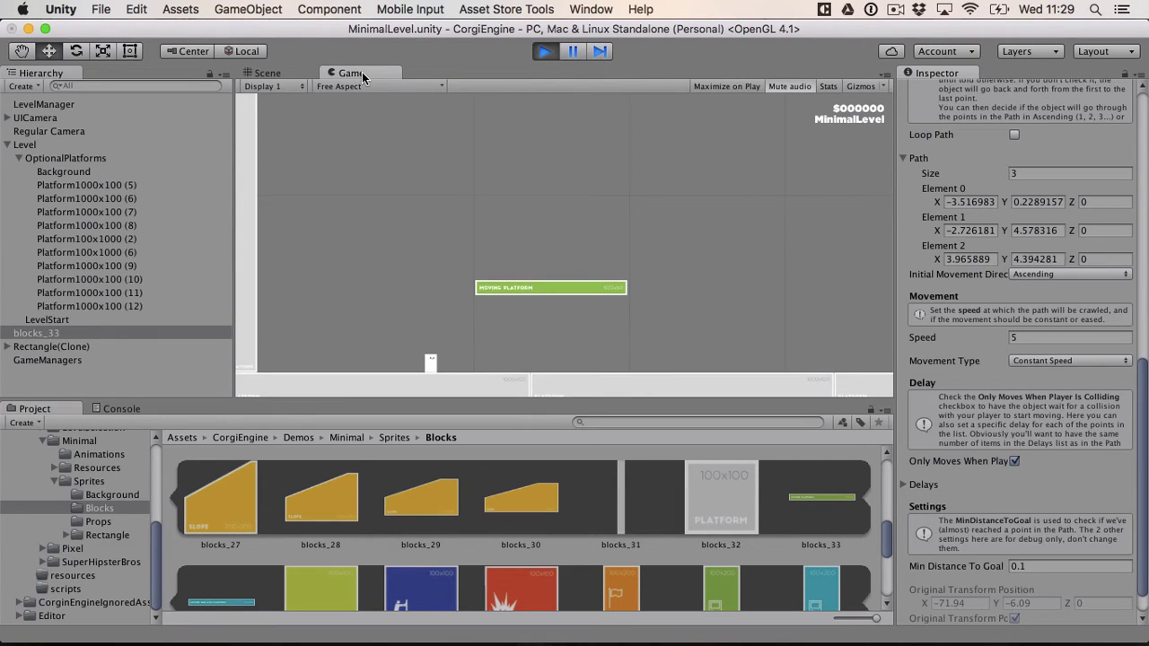
key(space)
key(Right)
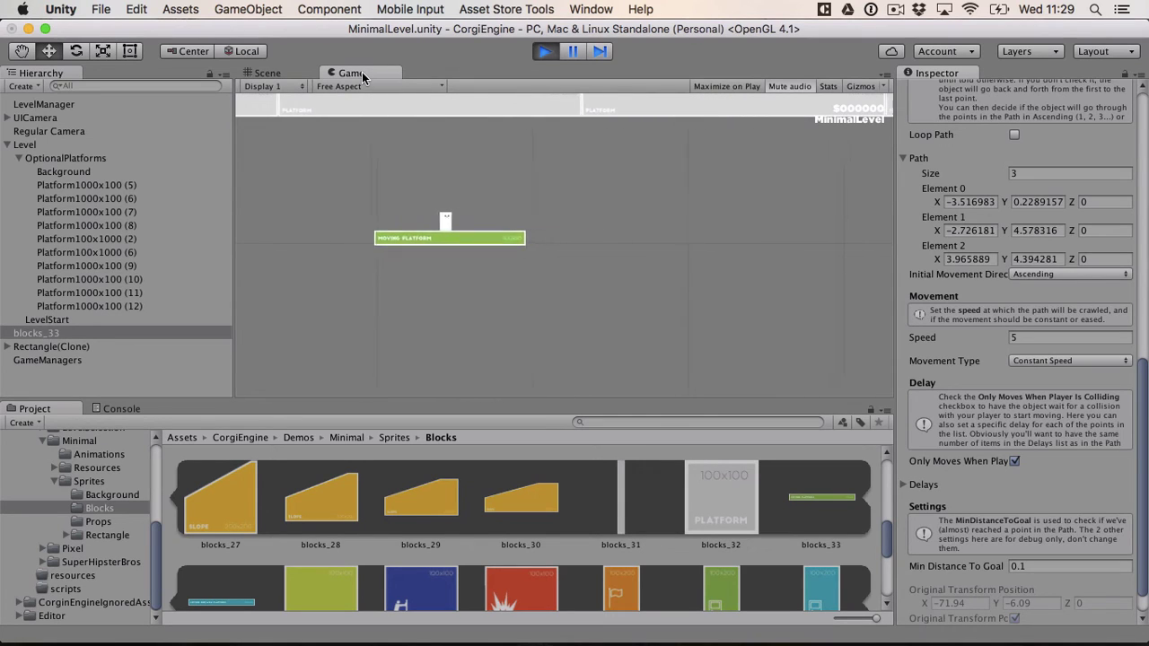
click(267, 72)
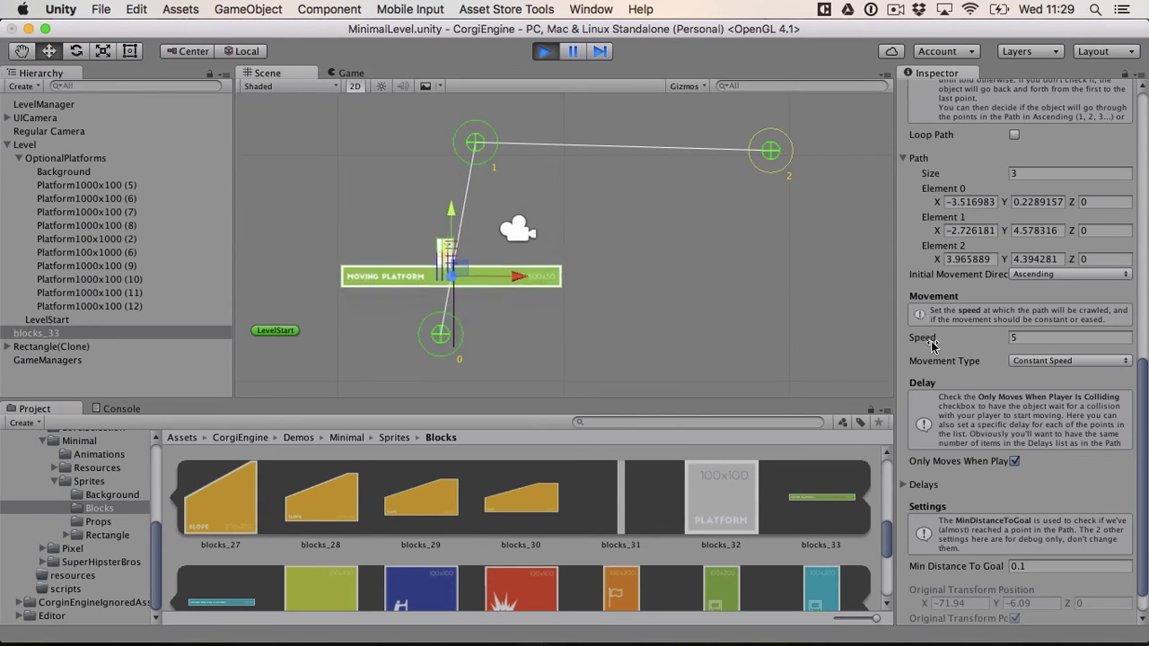
scroll(1050, 476, down, 2)
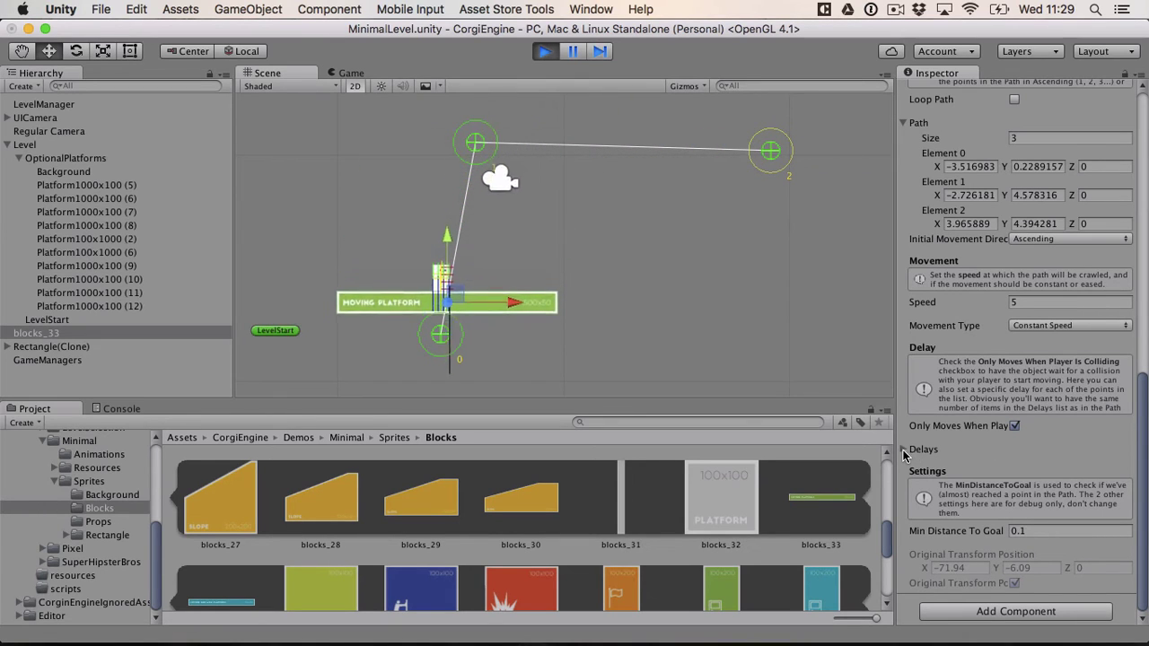
Give the path three delays of 2, 1 and 1, then watch the running game
click(903, 450)
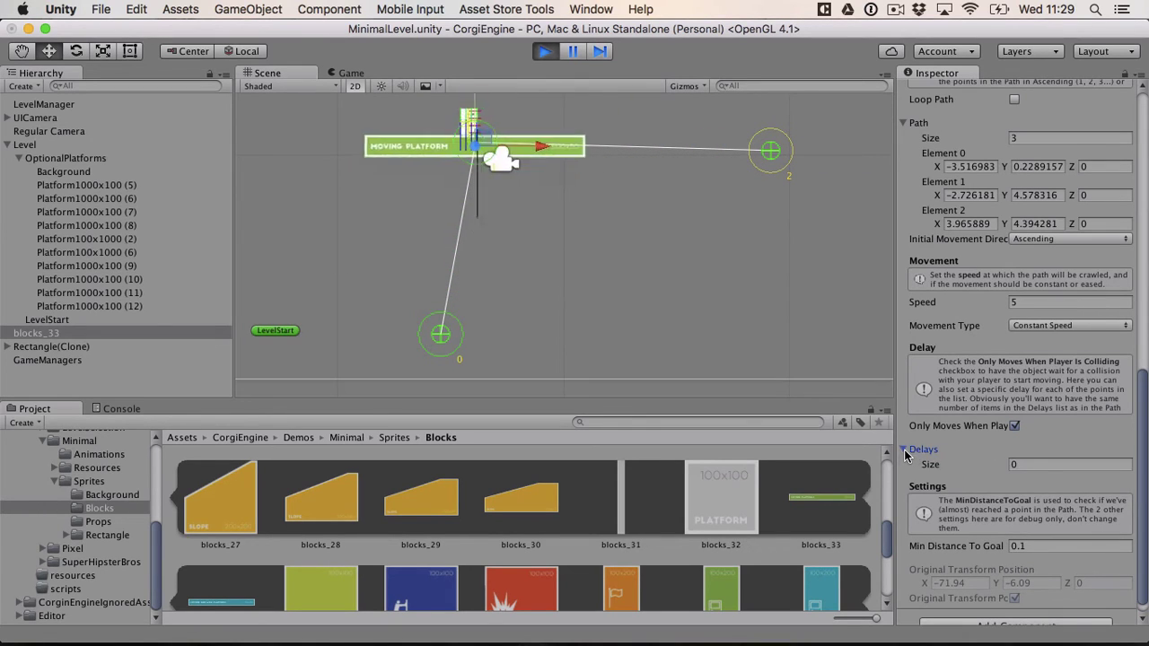
click(1032, 465)
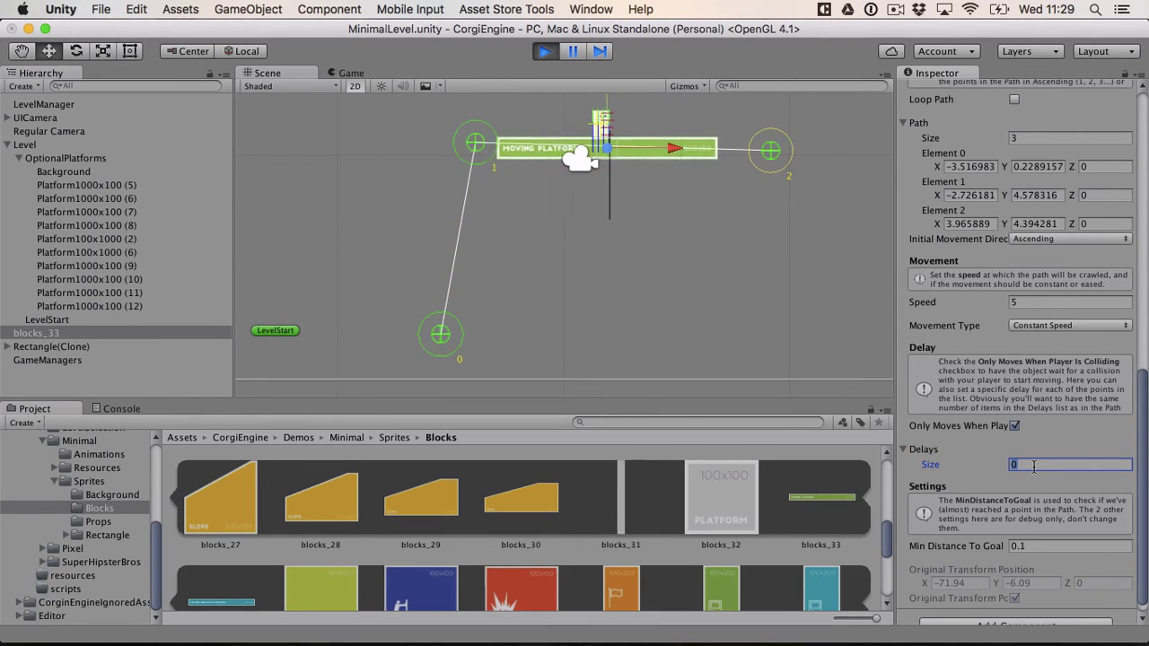
text(3)
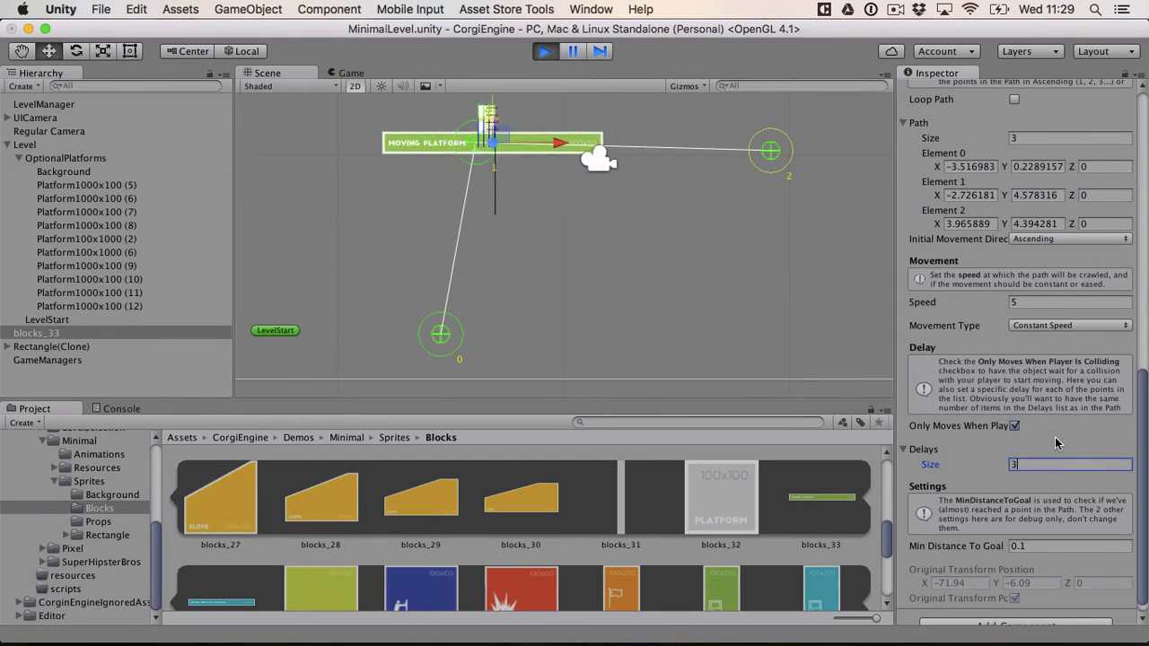
key(Return)
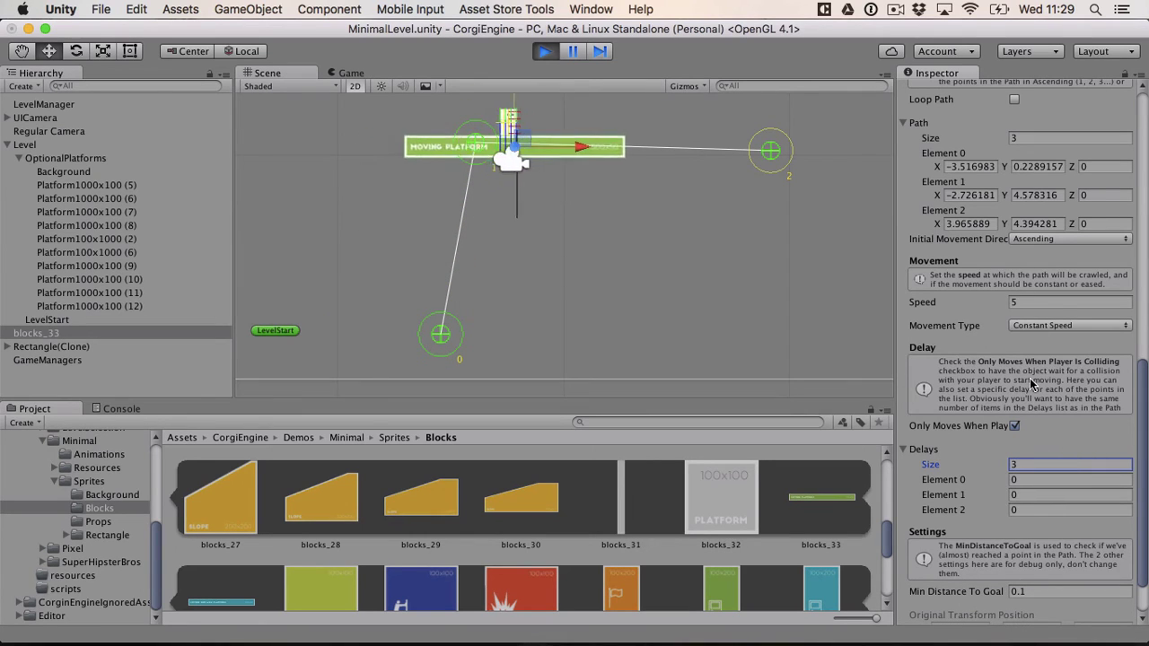
key(Tab)
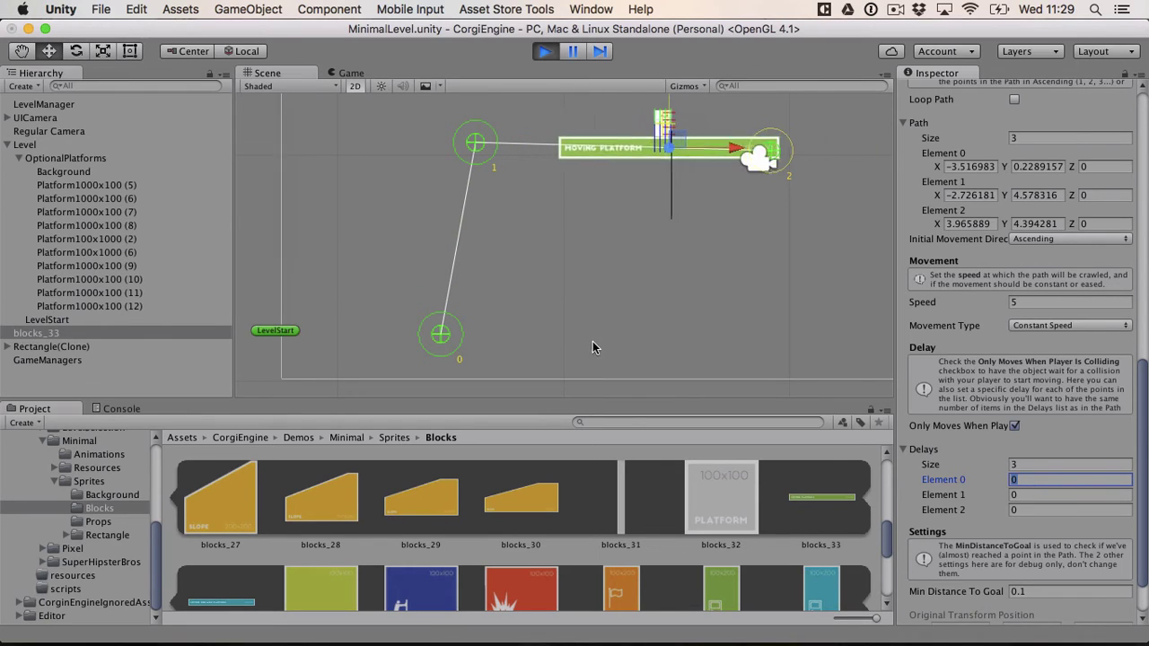
text(2)
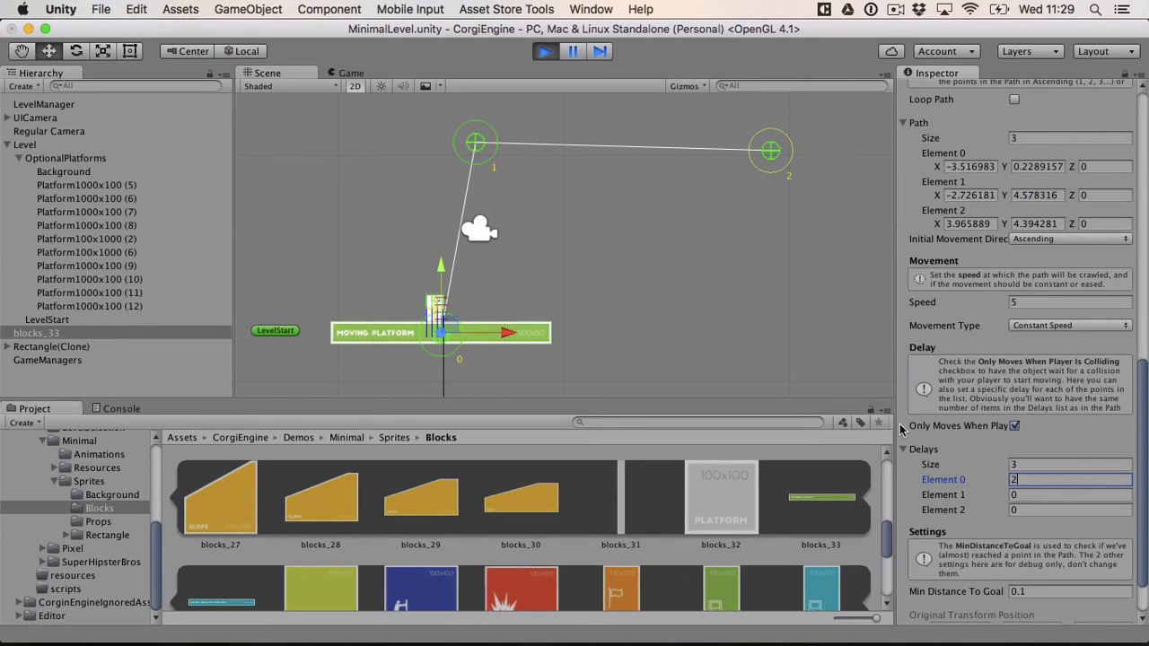
click(1031, 495)
text(1)
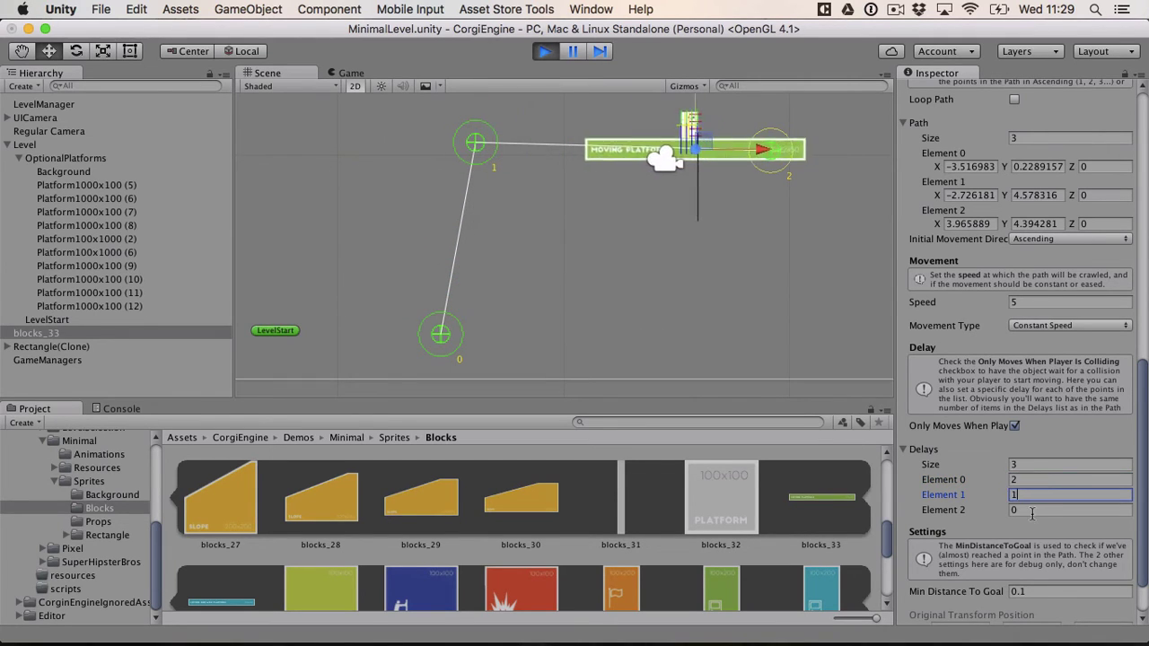
click(1034, 510)
text(1)
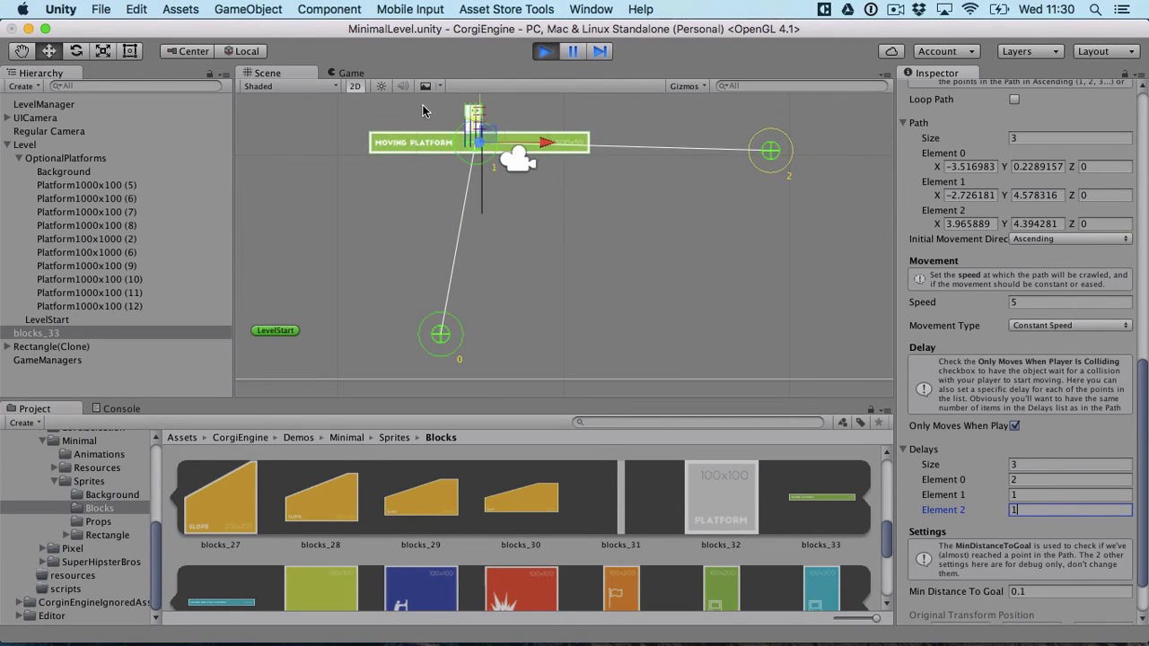
click(369, 72)
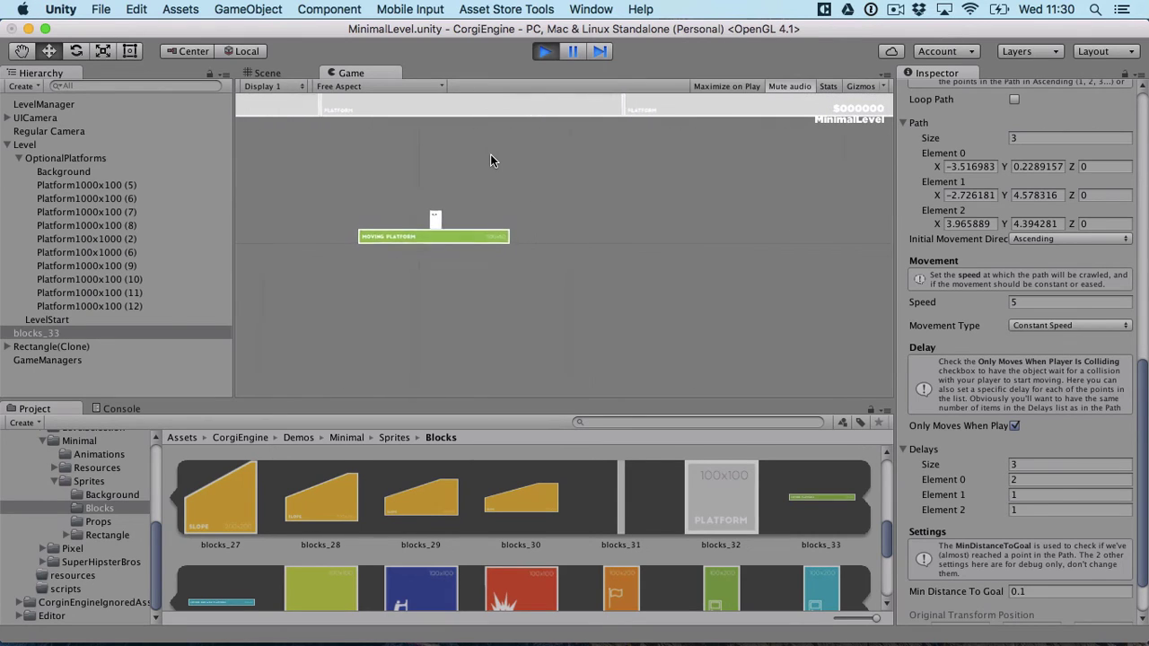
Set the platform Speed to 50 and reset all three point delays to 0
click(1037, 302)
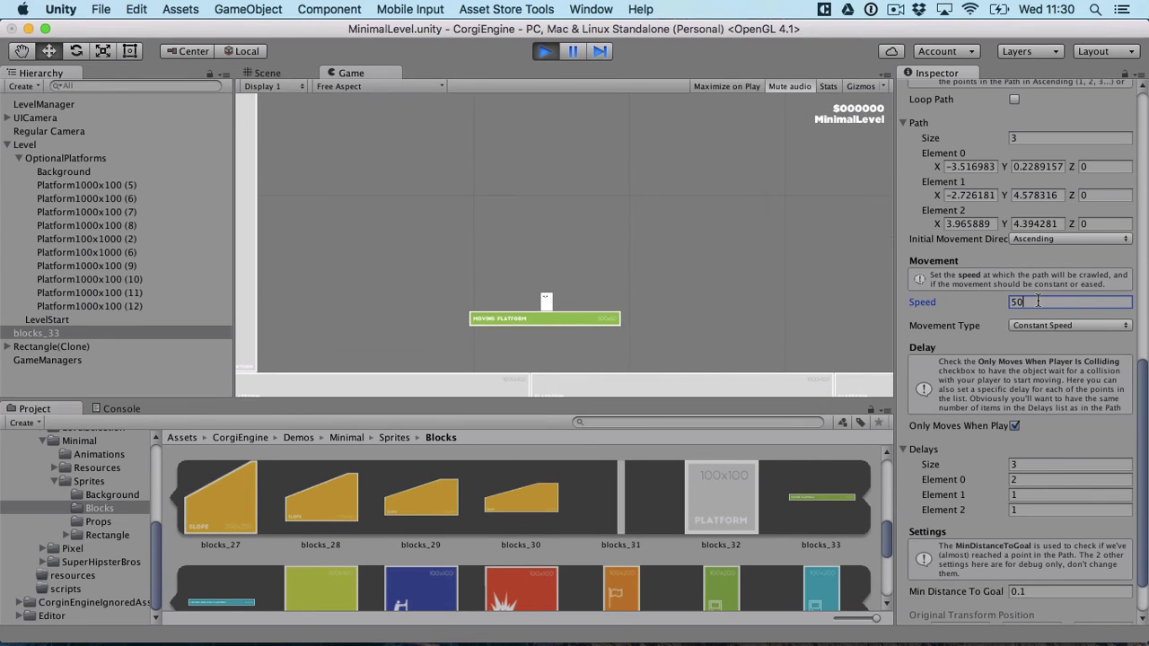
click(1024, 481)
text(2)
double_click(1023, 479)
text(0)
key(Tab)
text(0)
key(Tab)
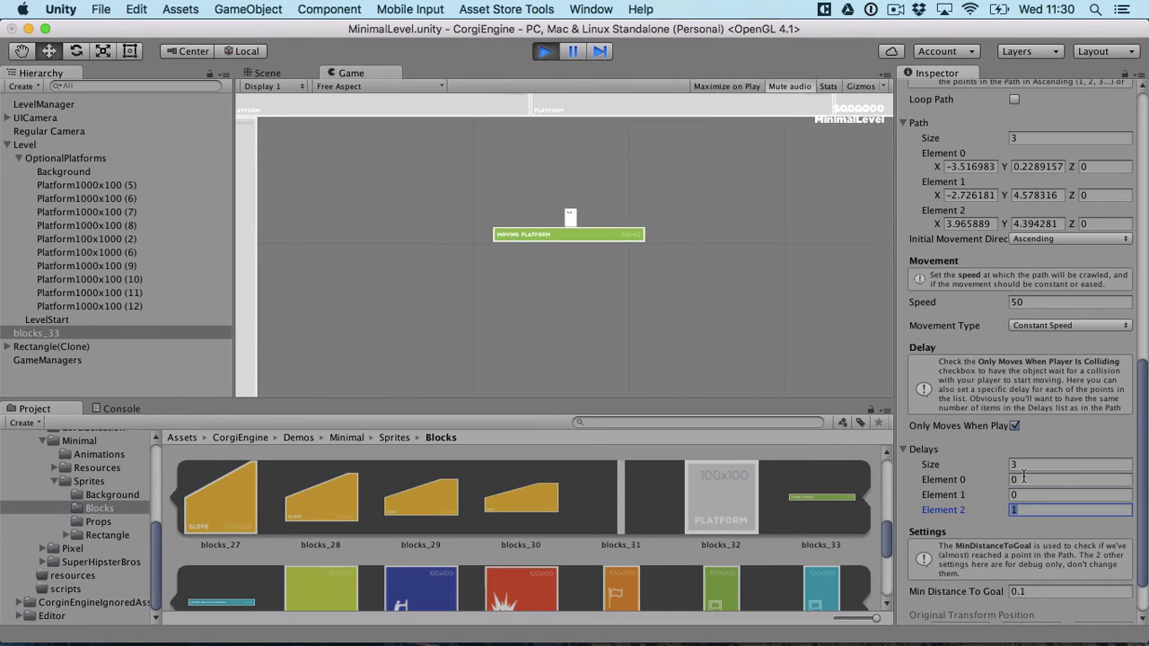
text(0)
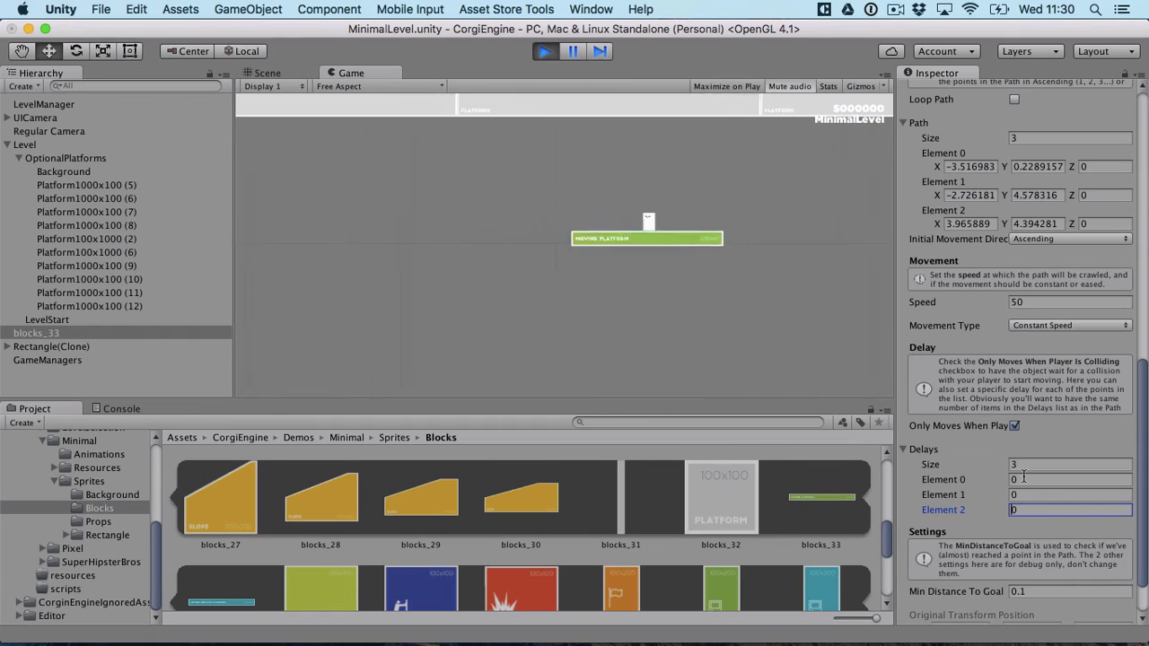
click(642, 314)
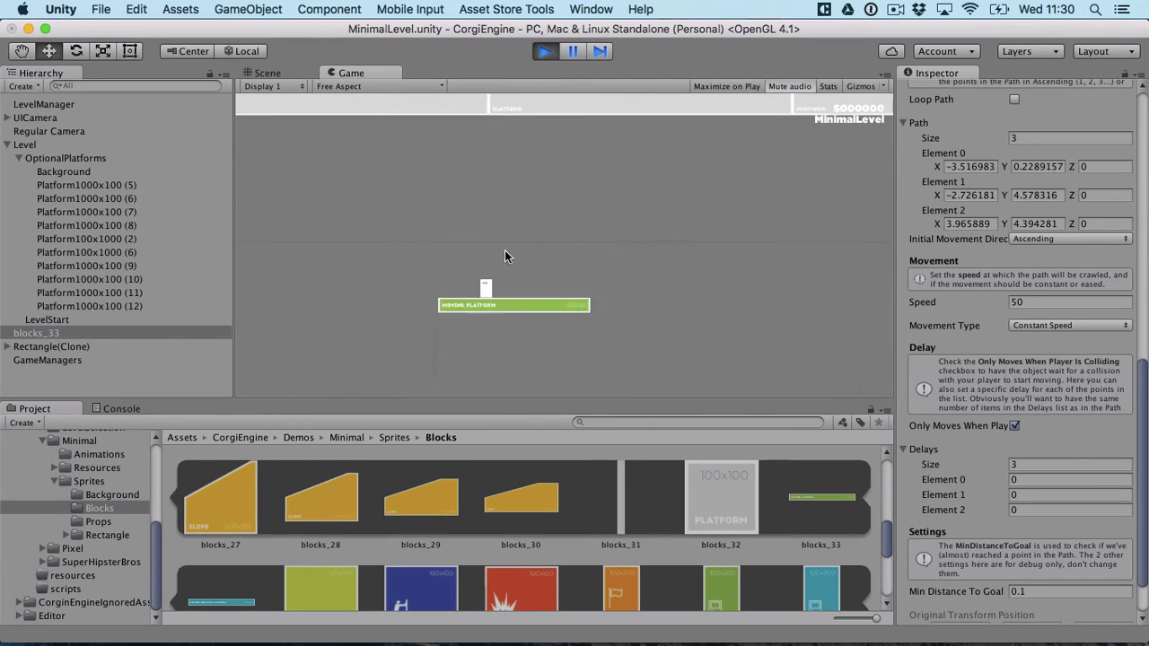
Select the player Rectangle(Clone) and frame it in the Scene view
click(91, 355)
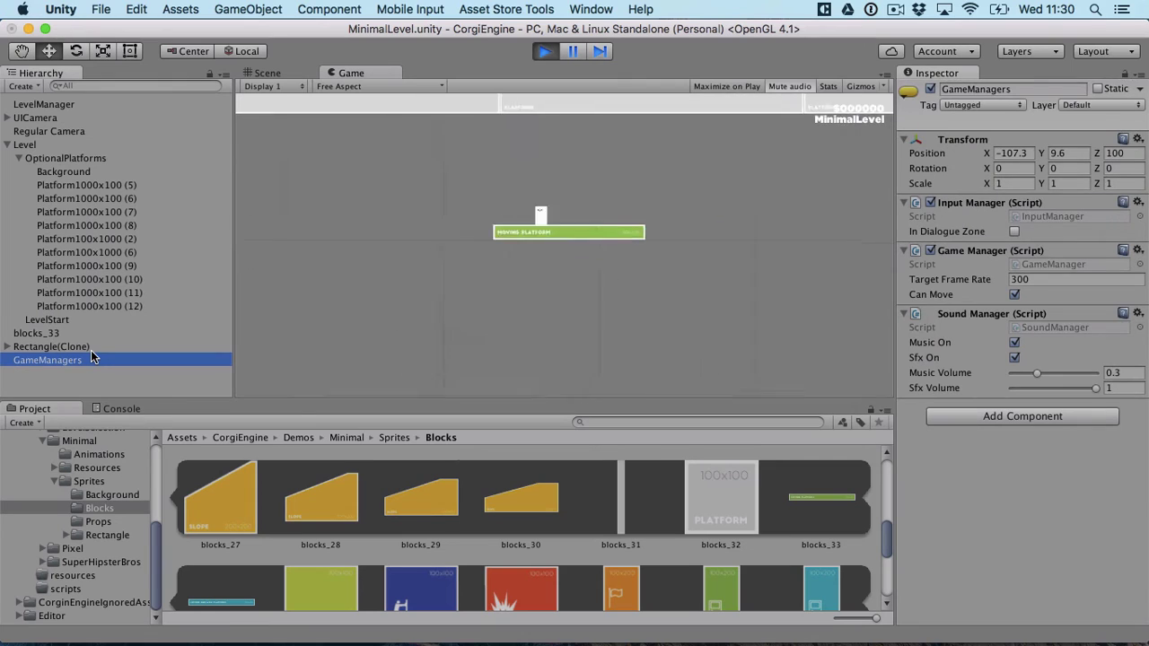
click(91, 347)
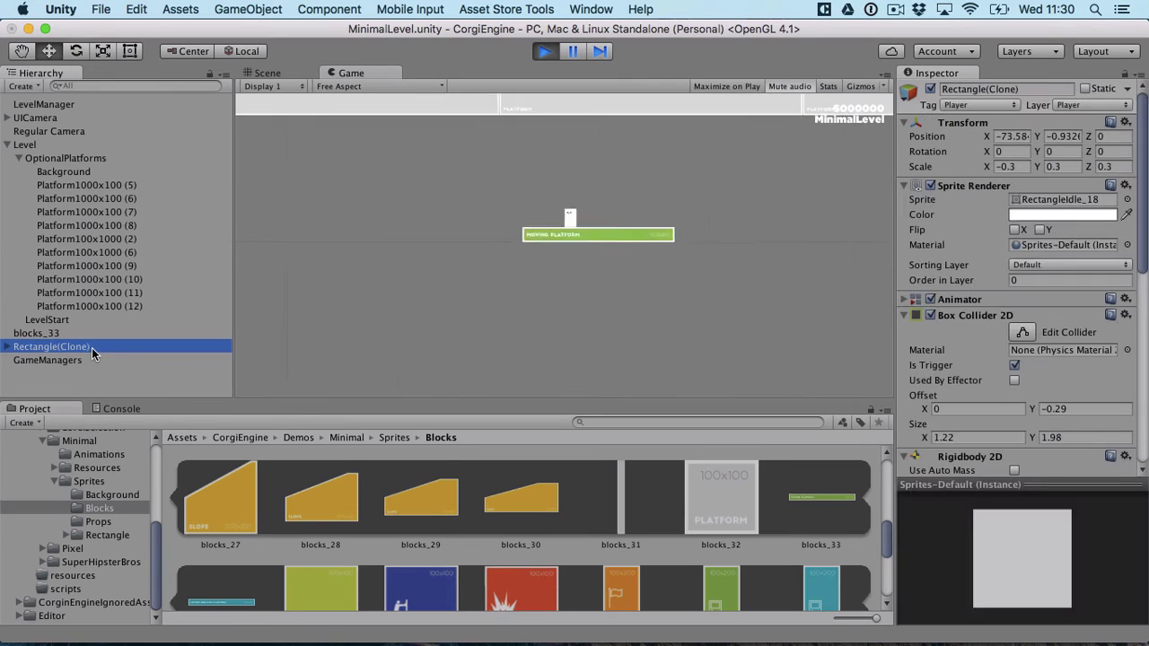
click(269, 74)
key(f)
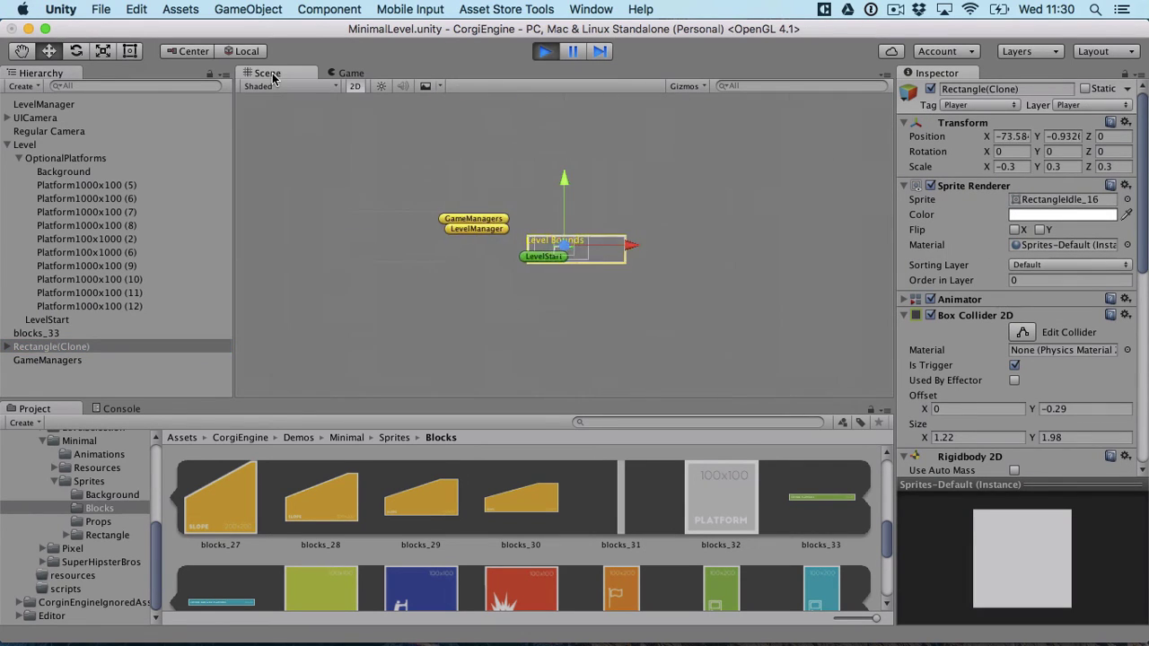
double_click(119, 343)
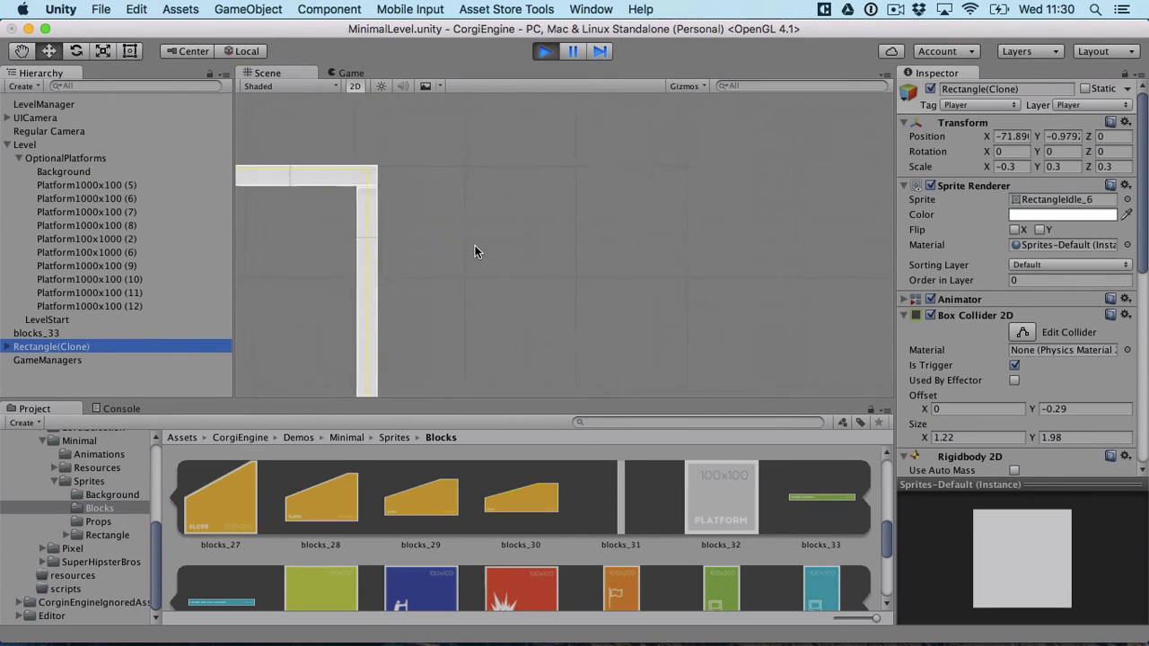
scroll(475, 246, up, 3)
key(f)
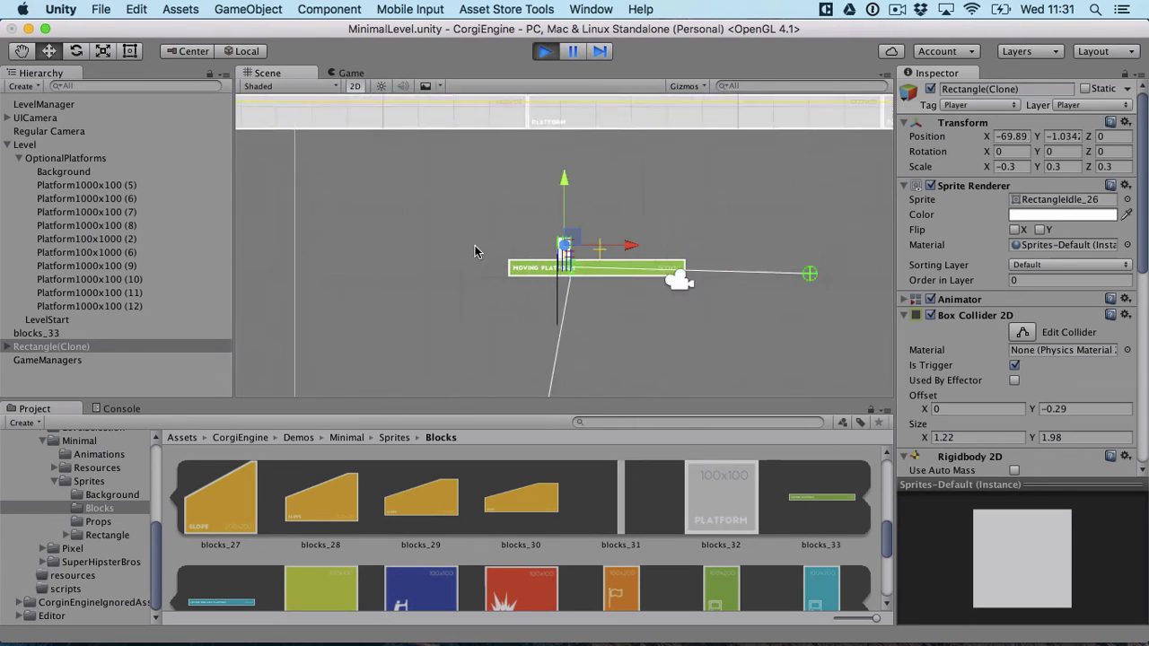
Stop Play mode and put blocks_33 on the MovingOneWayPlatforms layer
click(546, 52)
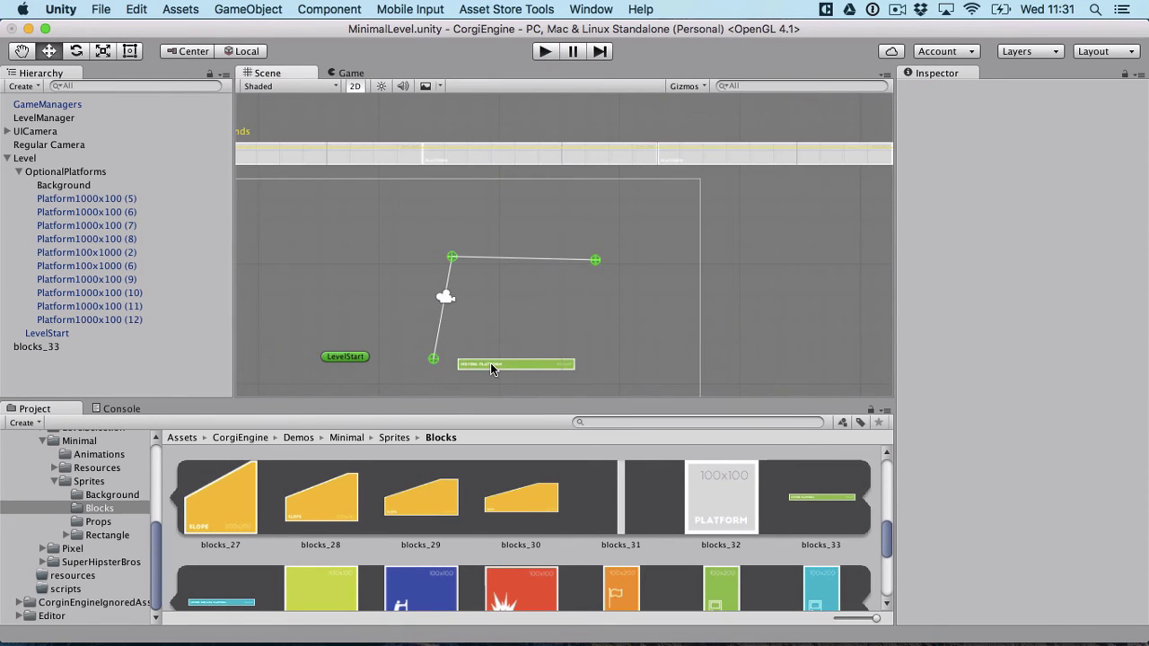
click(490, 366)
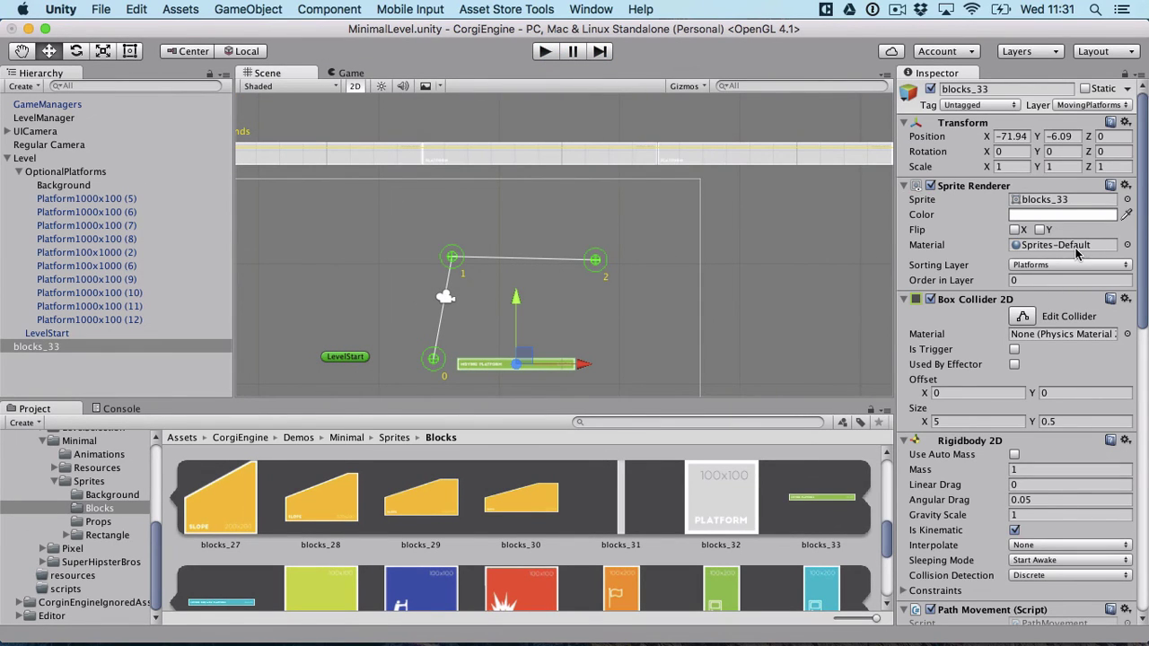
click(1093, 105)
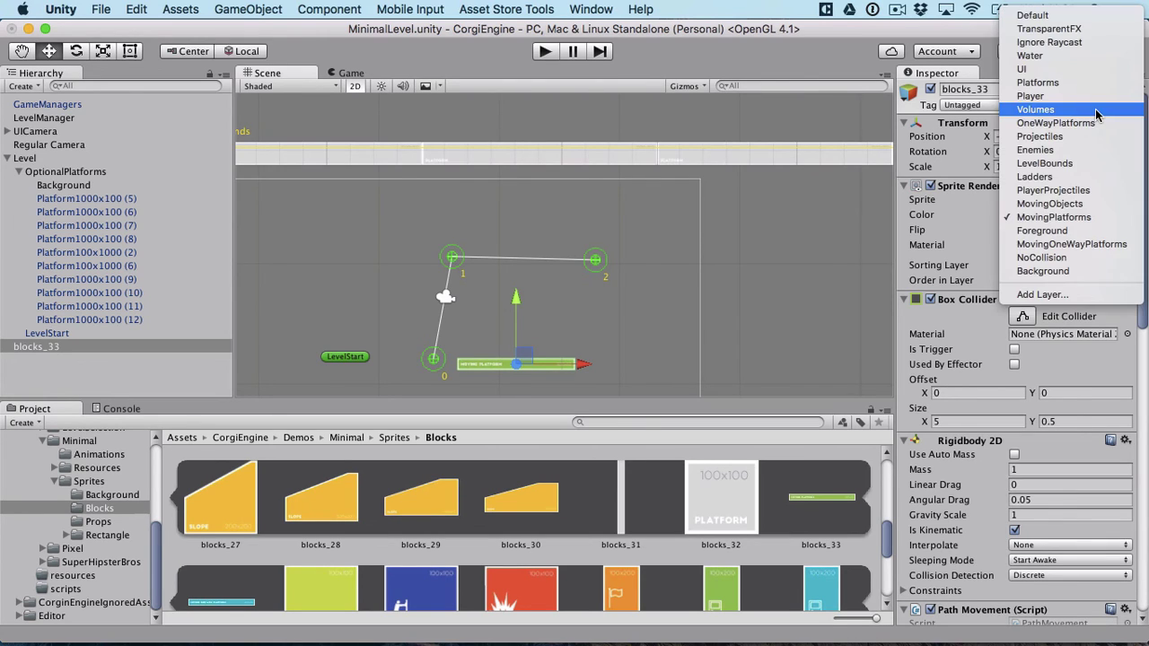
click(1074, 244)
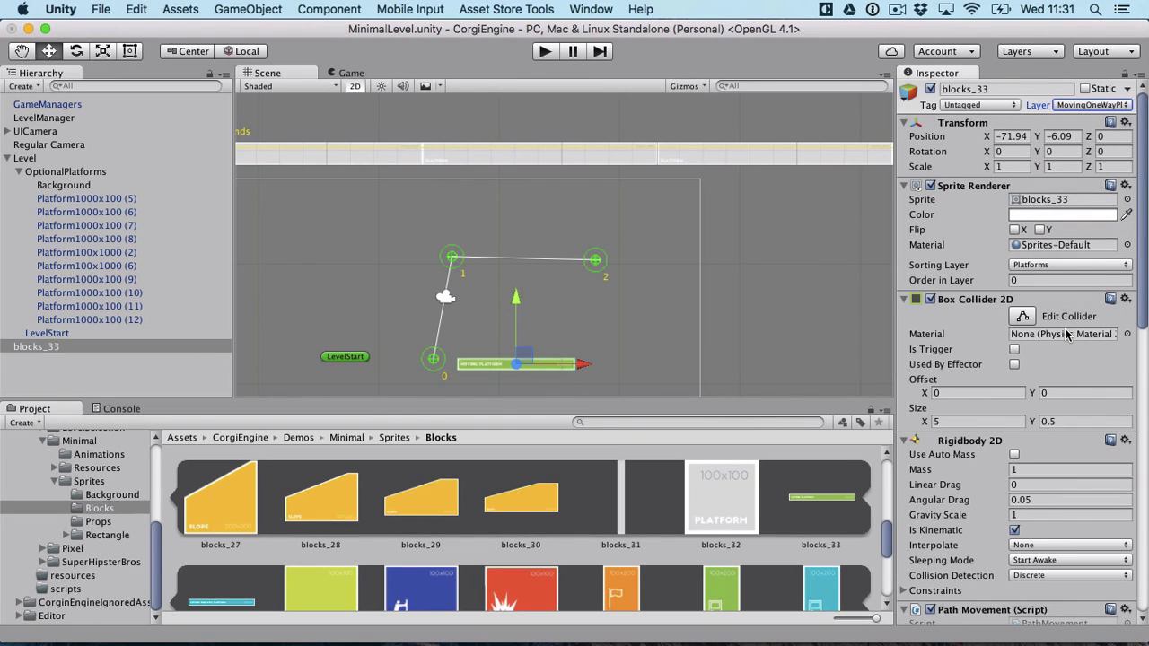
Play-test the one-way platform by jumping the character onto it, then stop
scroll(1045, 487, down, 15)
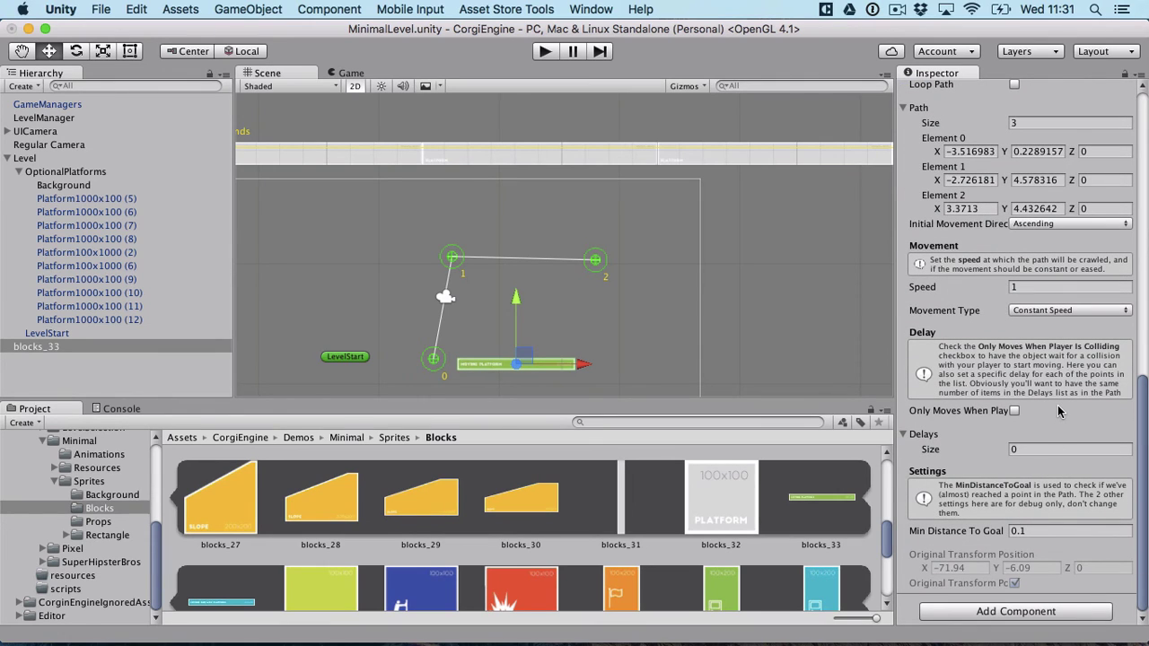
scroll(1059, 410, up, 3)
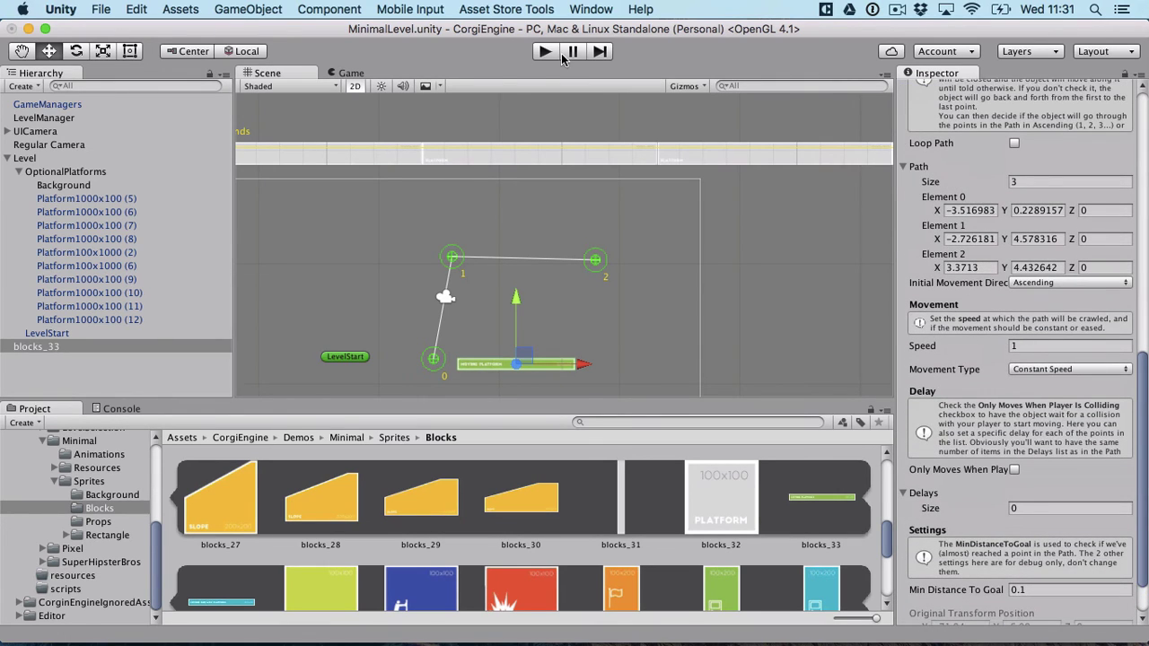
click(543, 51)
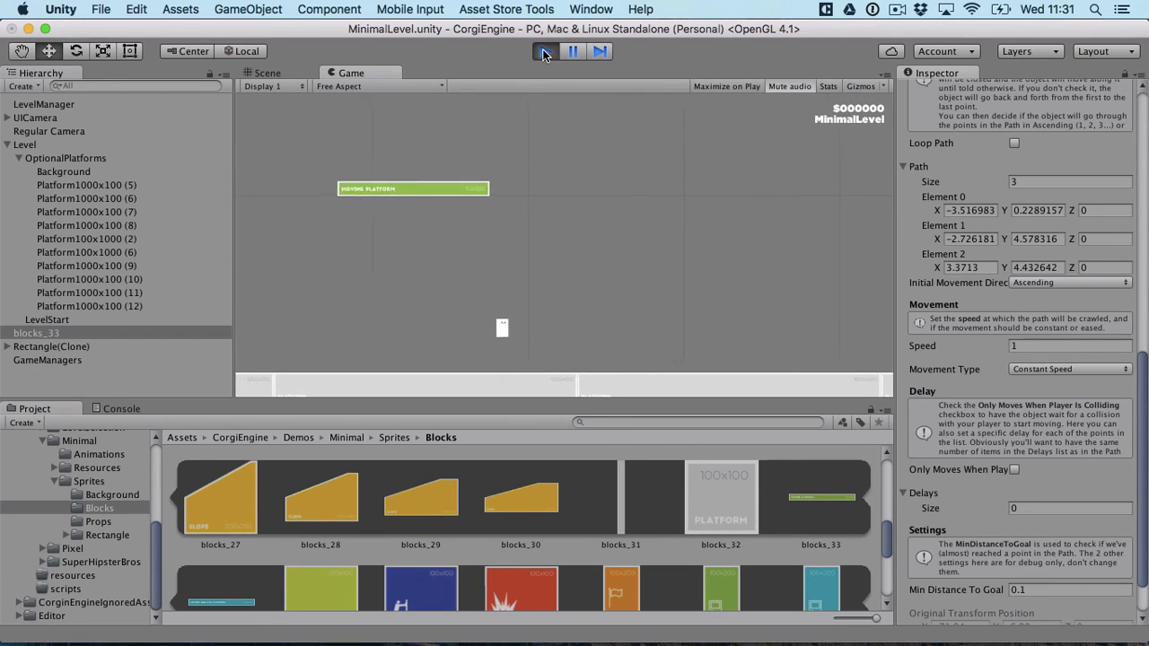
key(space)
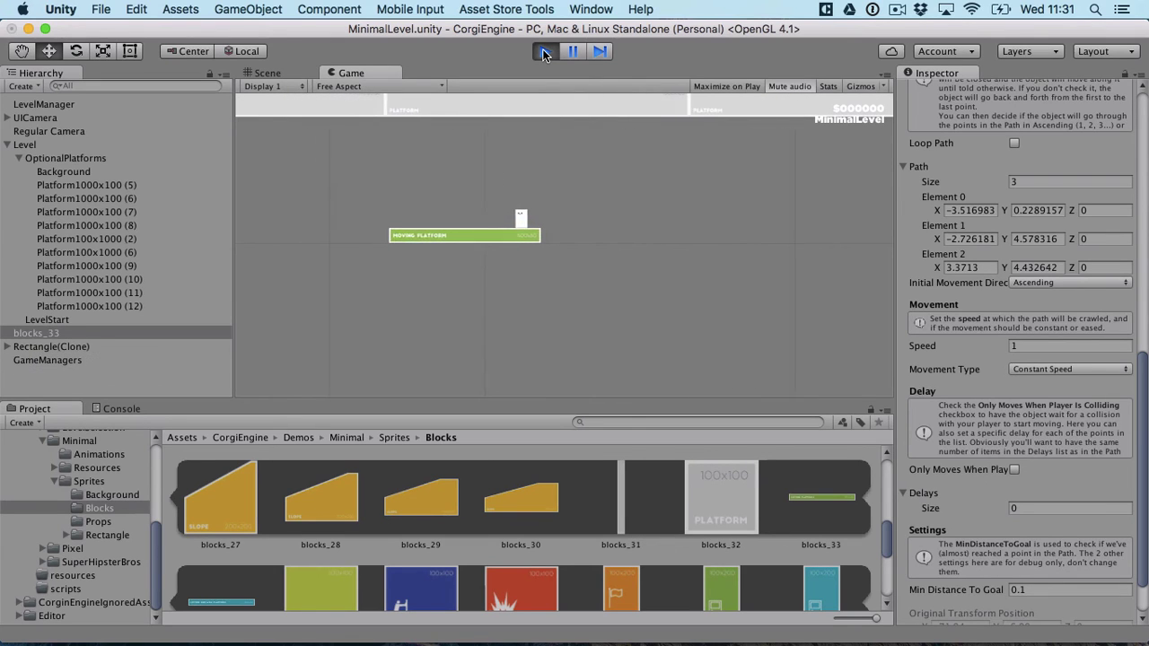
click(542, 51)
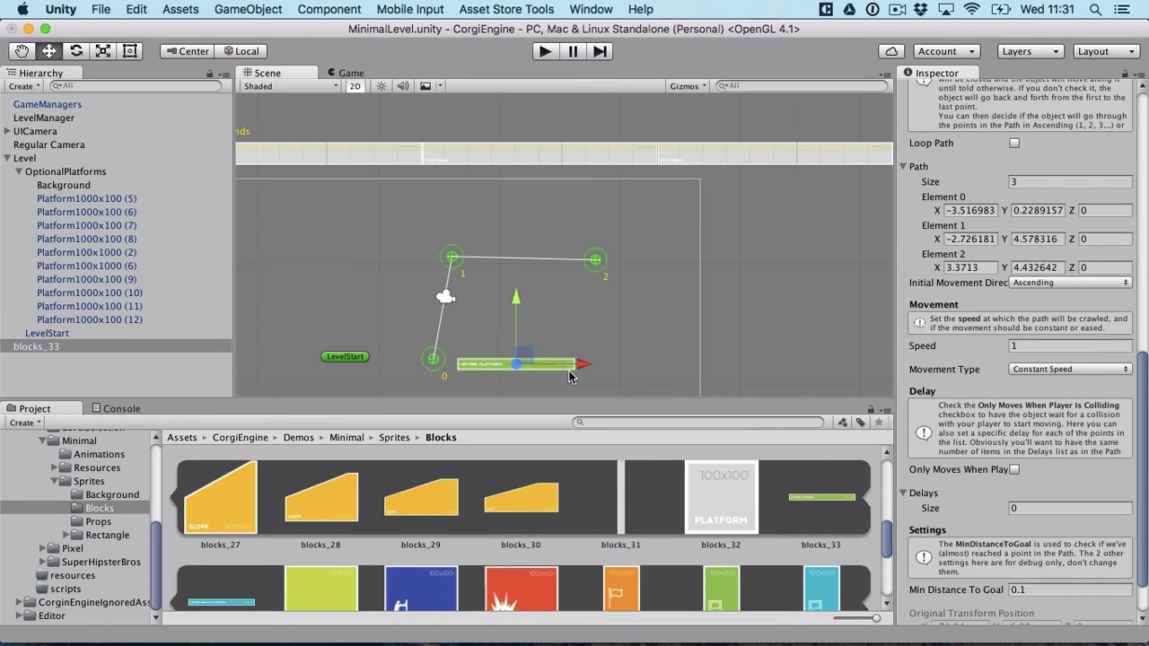
Set blocks_33's layer back to MovingPlatforms
scroll(1063, 160, up, 10)
click(1091, 105)
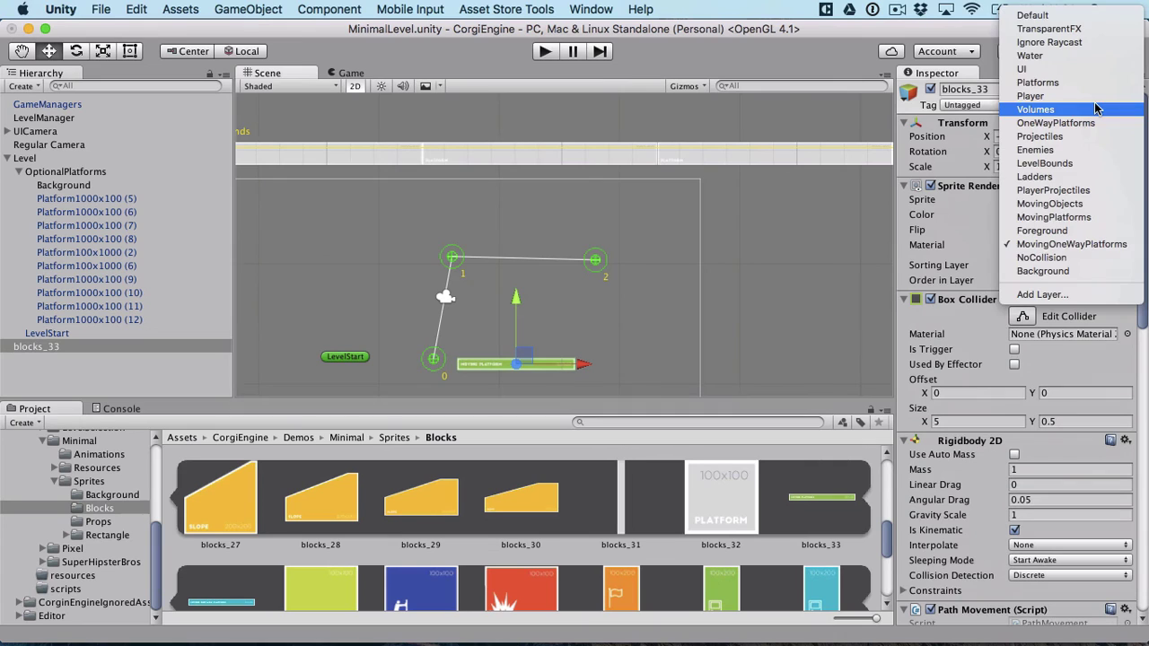
click(1054, 217)
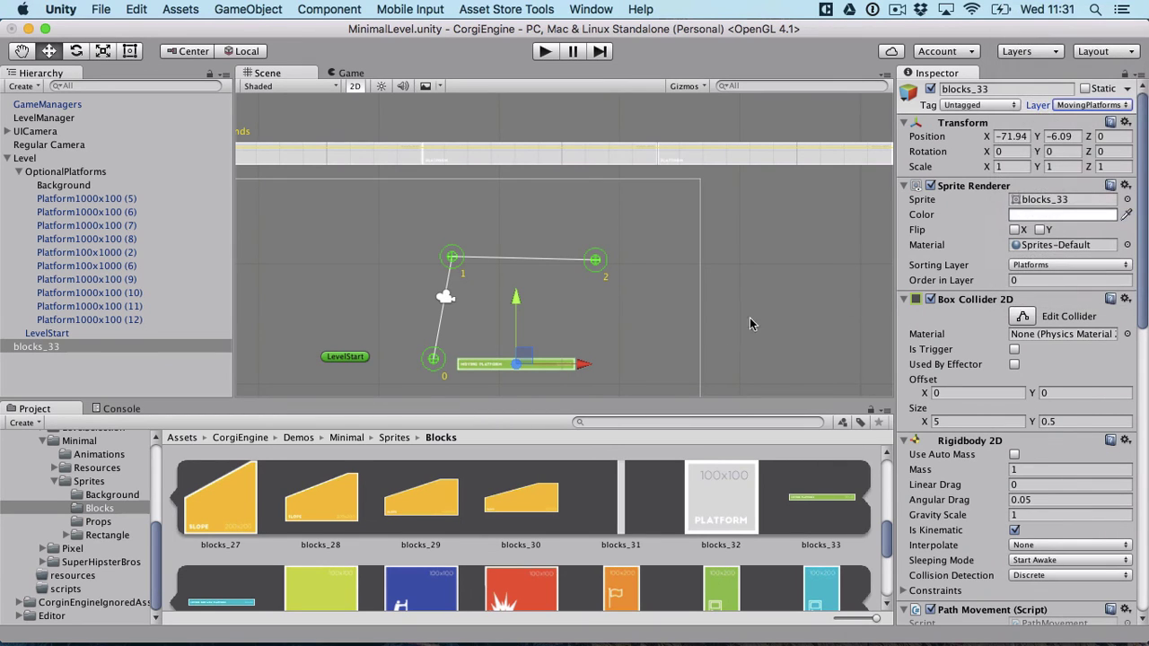
scroll(963, 381, down, 10)
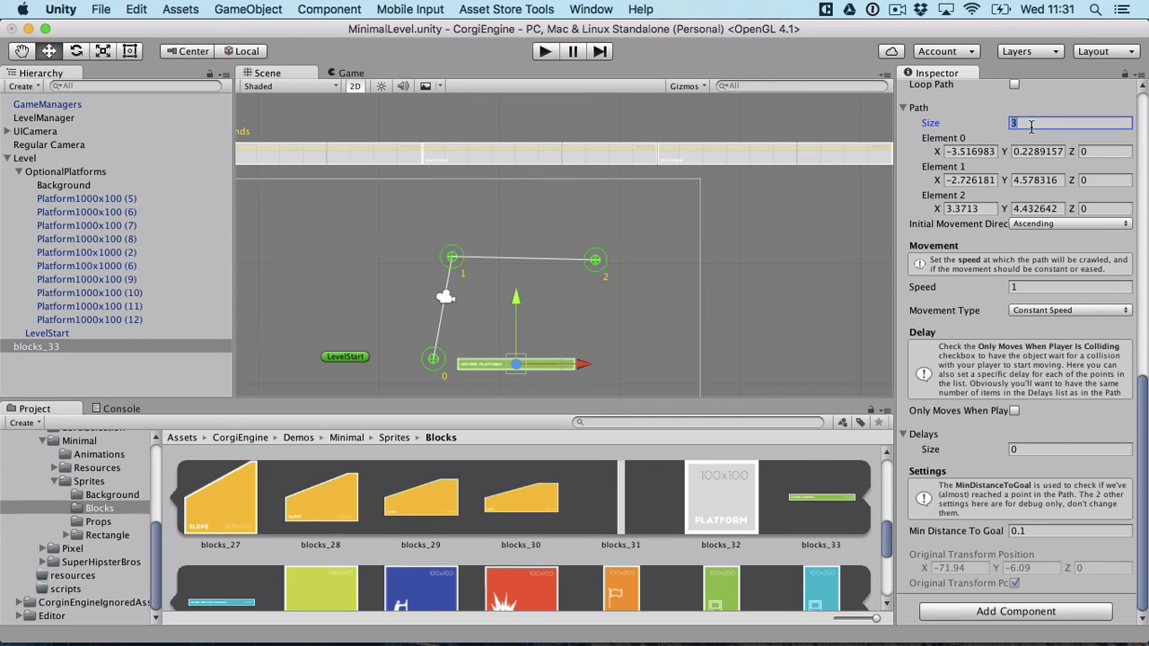
Expand the path to six points and drag point 0 to the star's right side (about X 11.66, Y 1.88)
key(Return)
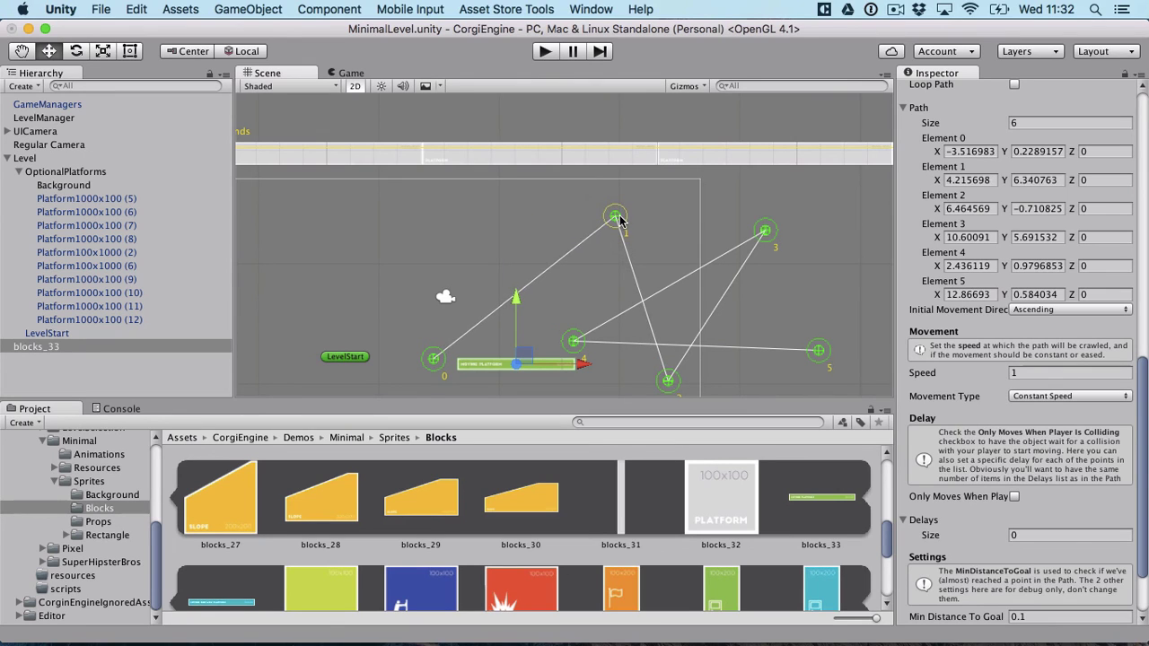
drag(435, 364, 790, 321)
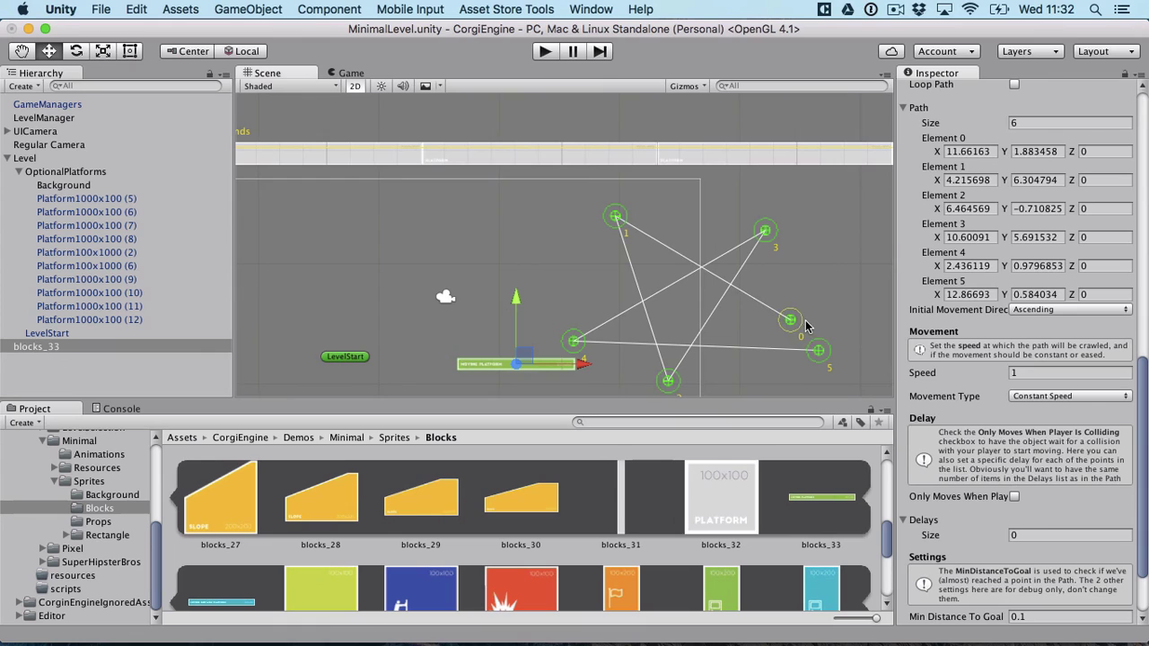
click(546, 52)
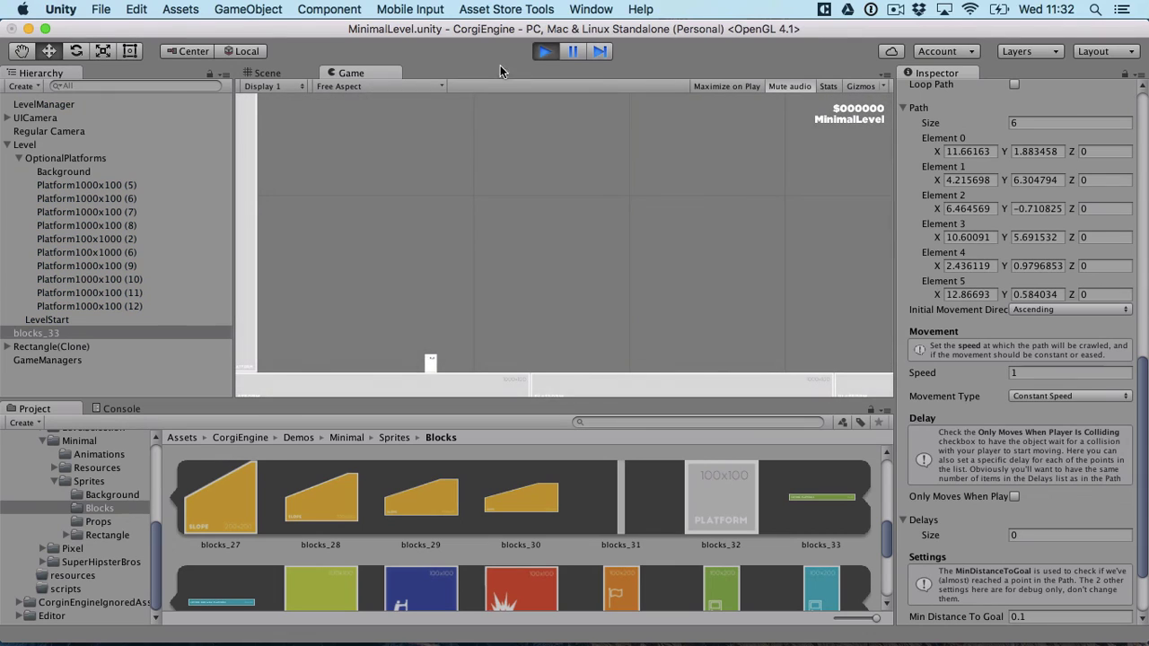
click(293, 76)
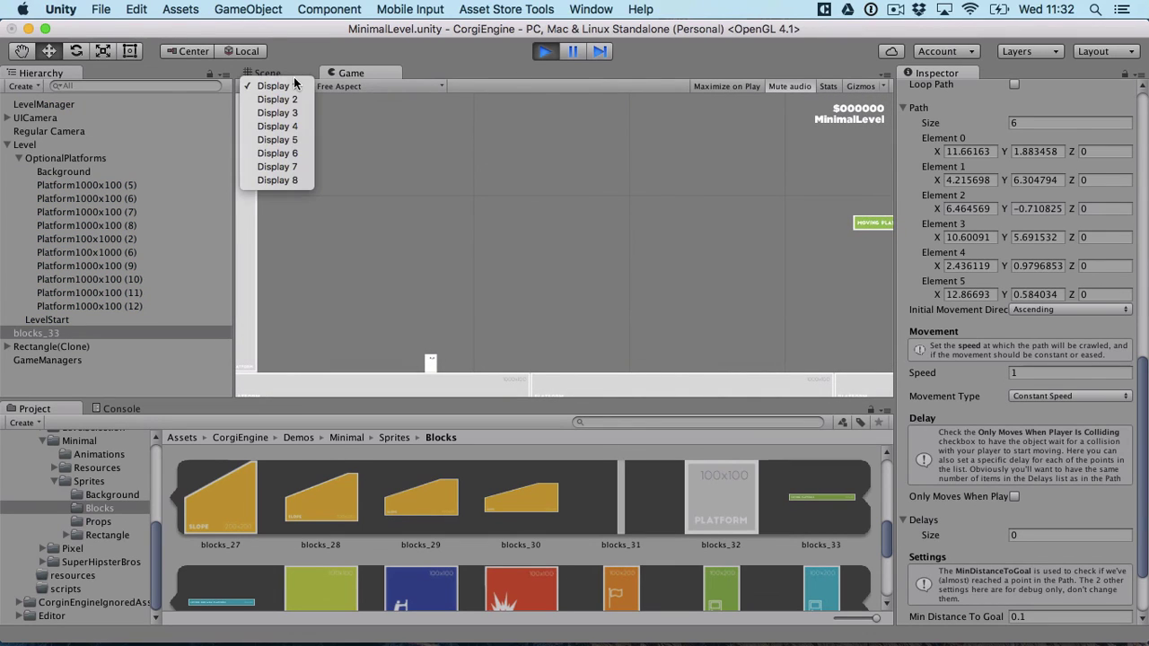
click(301, 72)
click(301, 71)
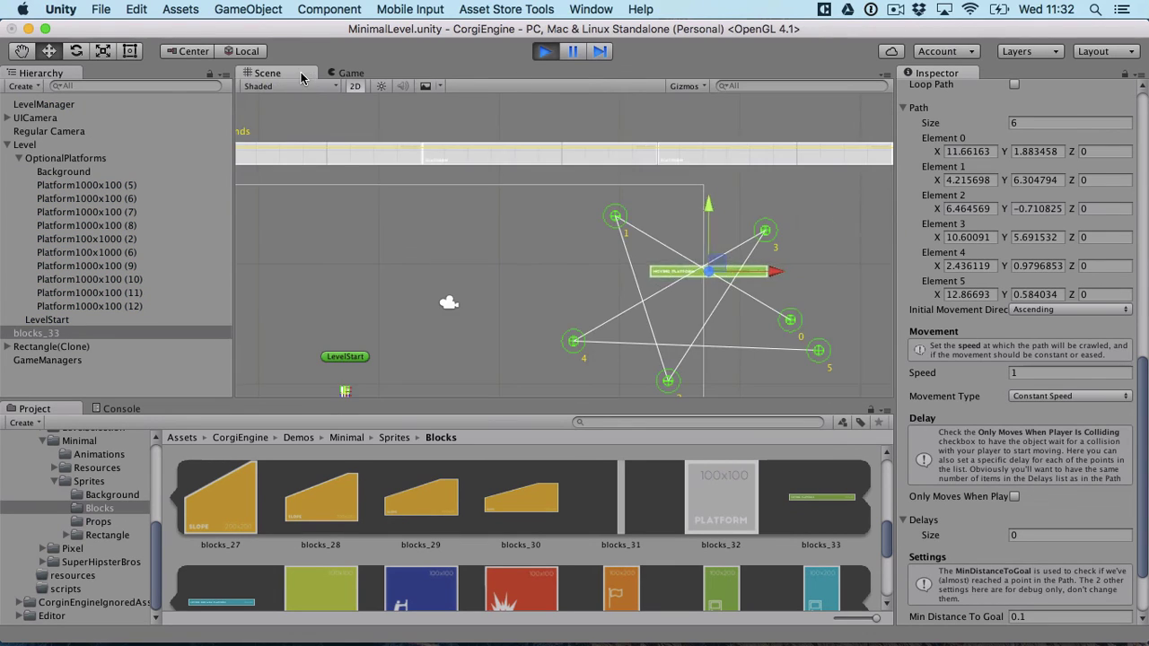